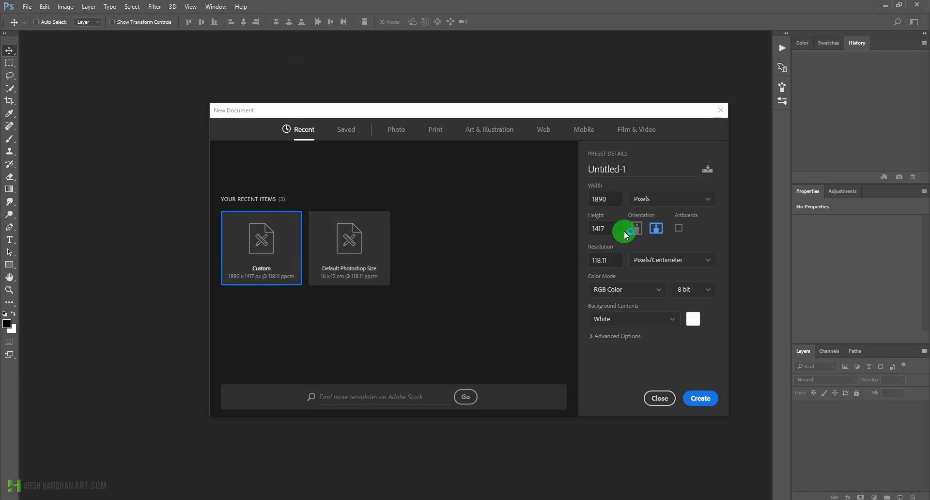
click(658, 200)
click(659, 204)
text(836)
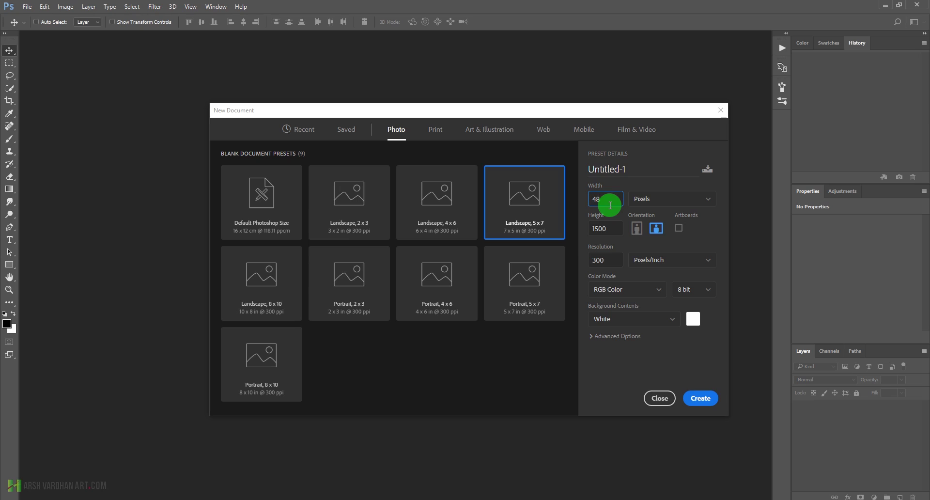
click(613, 225)
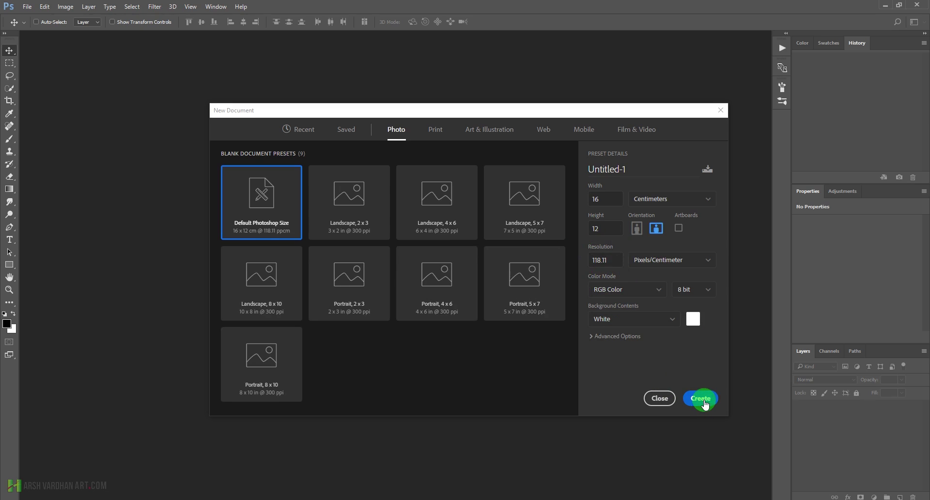
Create a Default Photoshop Size document, 16 x 12 cm at 118.11 pixels/centimeter in RGB Color, with a black background.
click(693, 319)
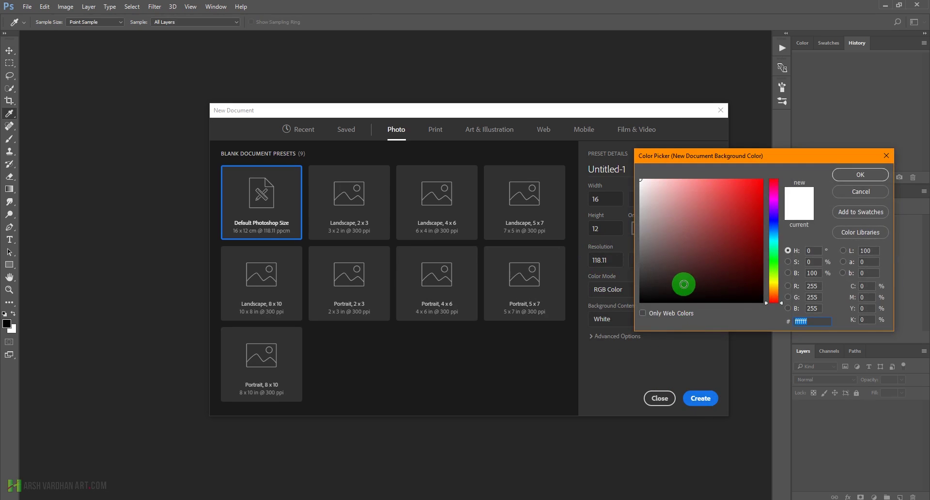
click(643, 301)
click(860, 174)
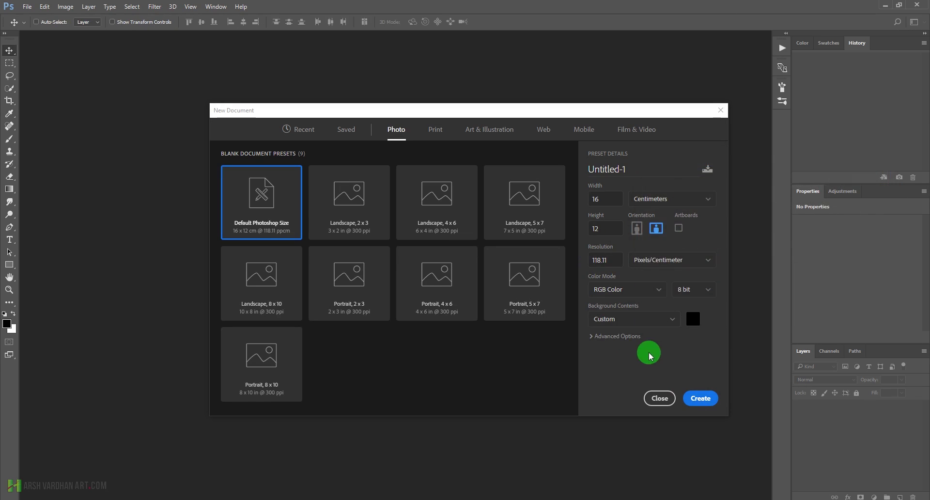
click(708, 402)
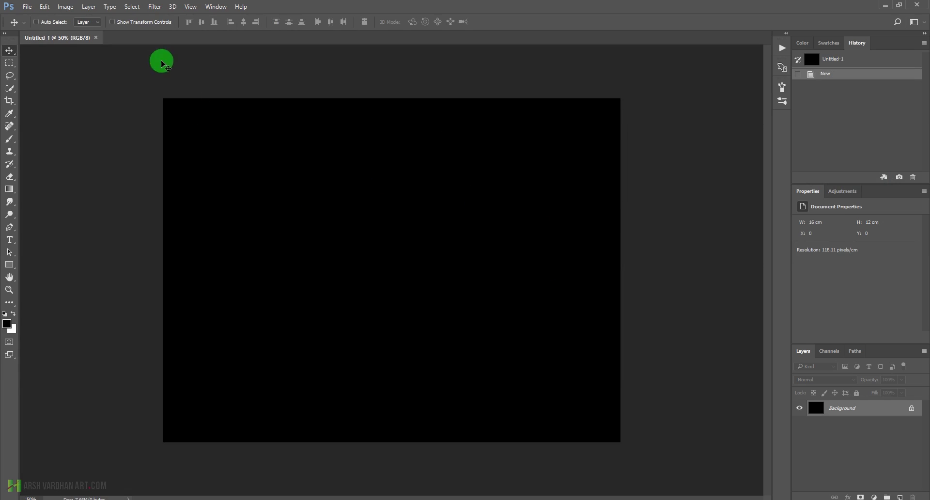
Save the new document in Photoshop format as Tree at sunset.psd.
click(24, 8)
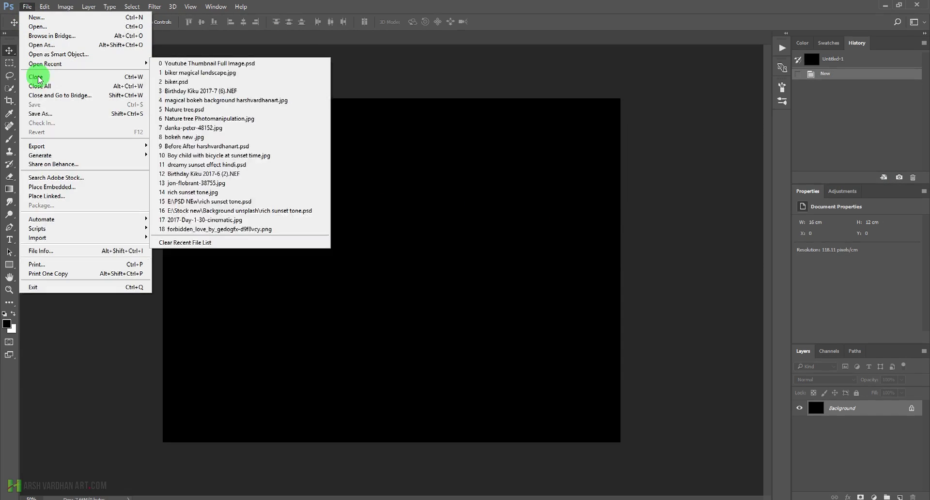
click(41, 113)
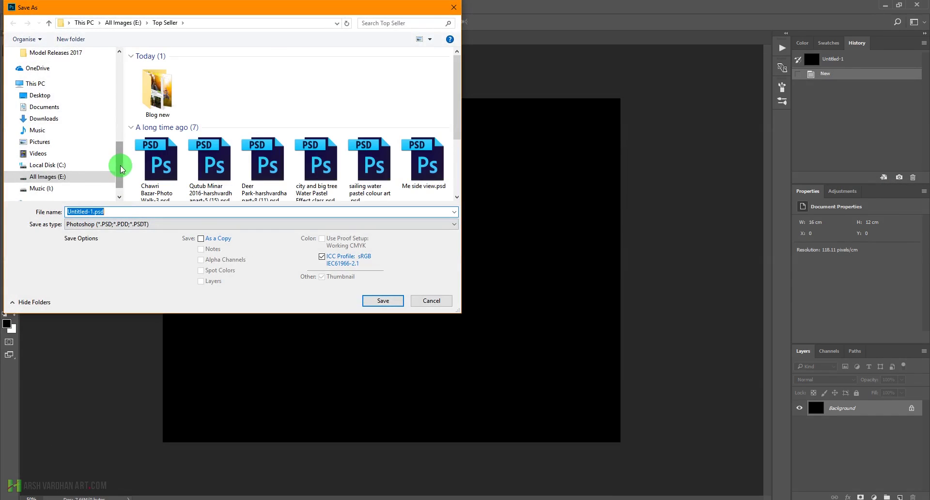
mouse_move(121, 181)
mouse_down()
mouse_move(120, 118)
mouse_move(124, 195)
mouse_move(121, 172)
mouse_up()
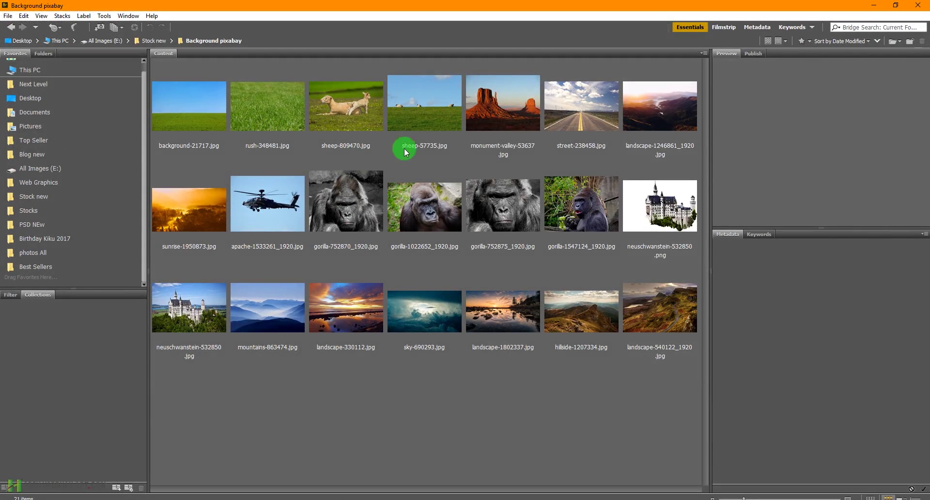
Switch to Bridge and place sheep-57735.jpg from the Background pixabay folder into the Photoshop document at its fitted size.
click(422, 120)
drag(431, 112, 370, 322)
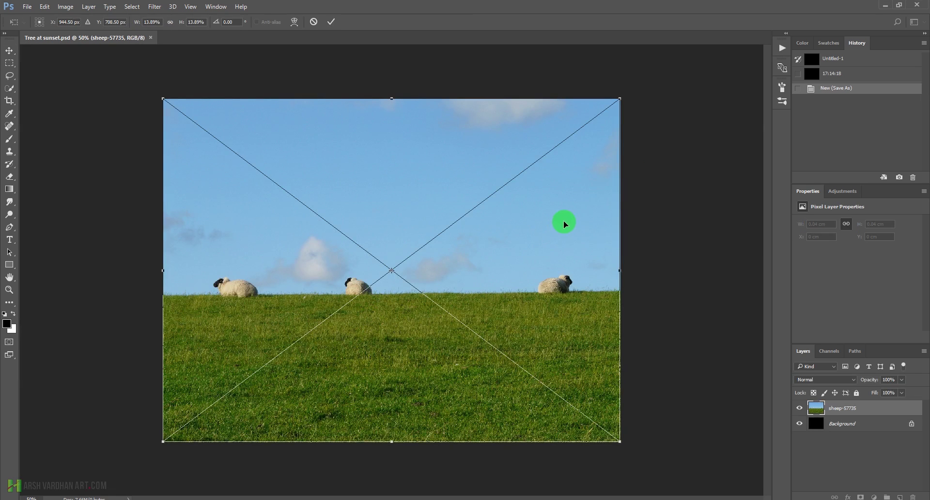
click(331, 21)
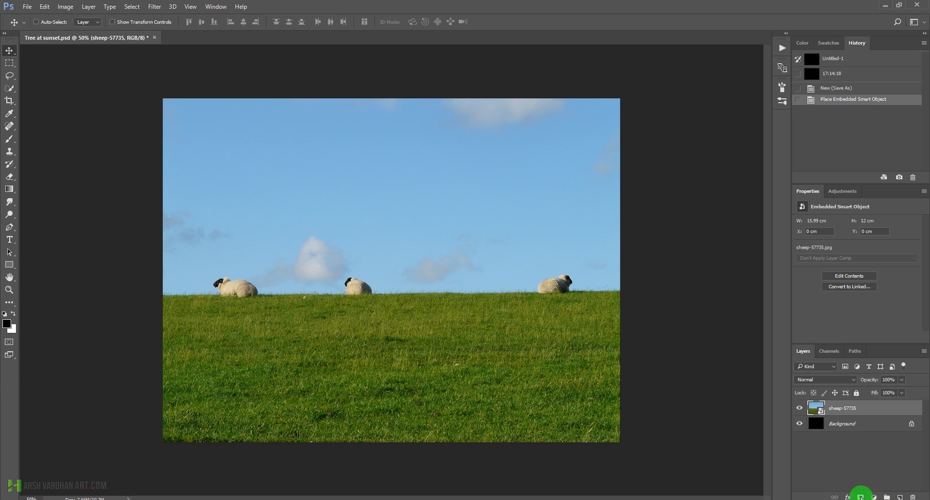
Add a layer mask to the sheep-57735 layer and make a rectangular selection over the sky, the sheep and the upper grass.
click(861, 497)
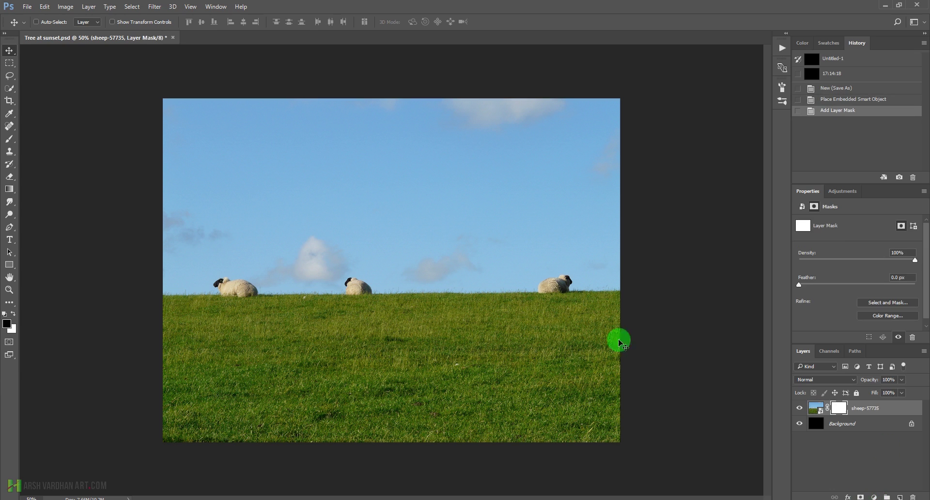
click(10, 66)
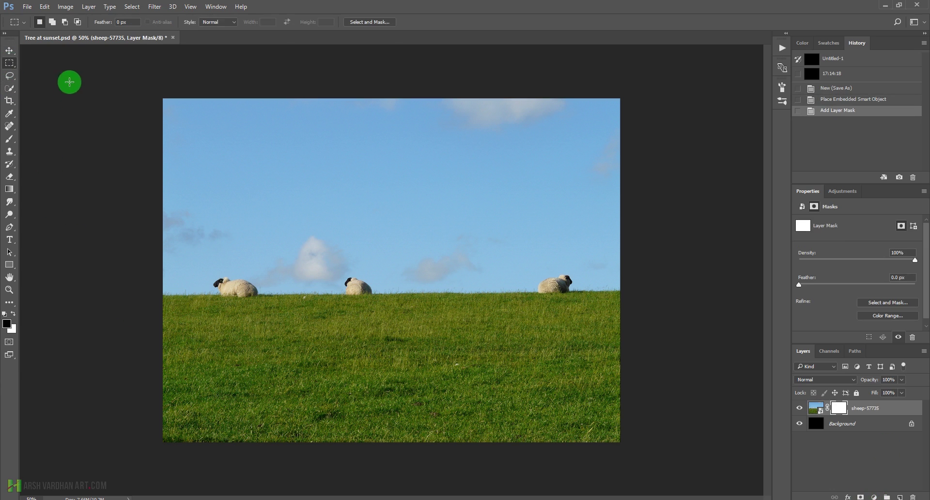
right_click(11, 67)
click(50, 66)
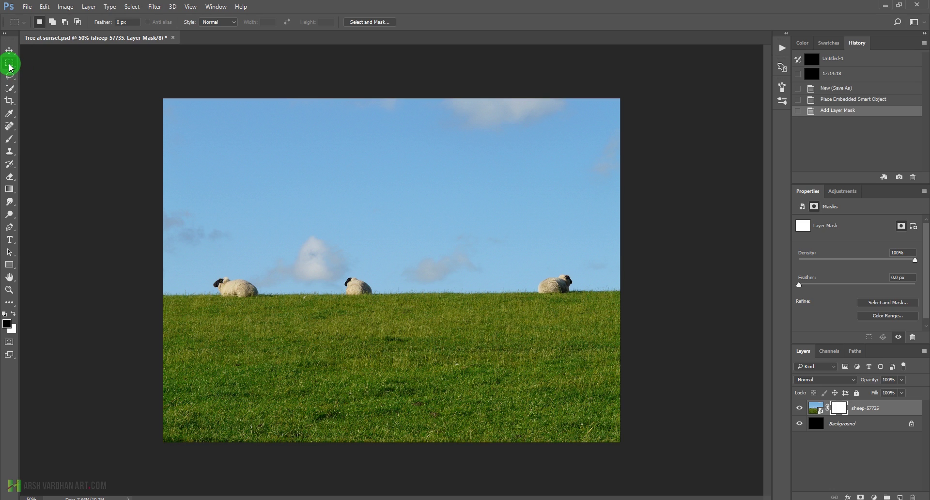
drag(163, 99, 630, 337)
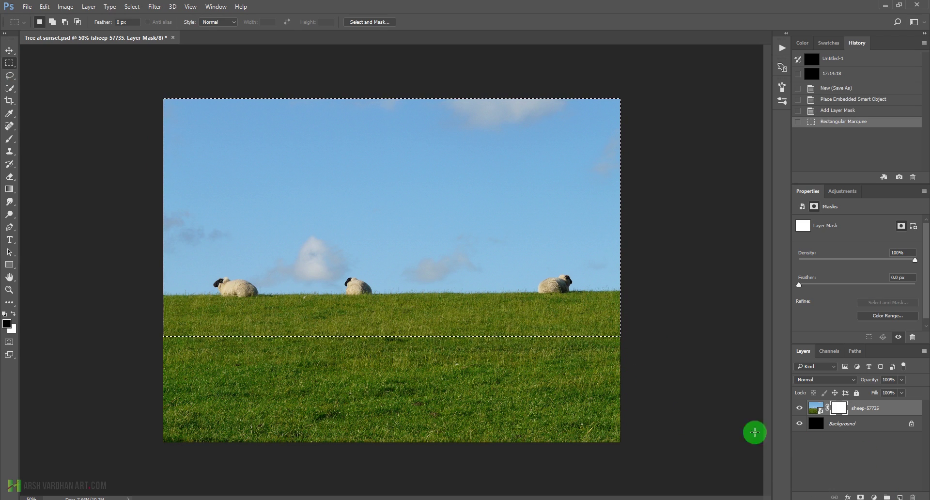
Fill the selected area of the layer mask with black to hide it, and deselect.
key(ctrl+BackSpace)
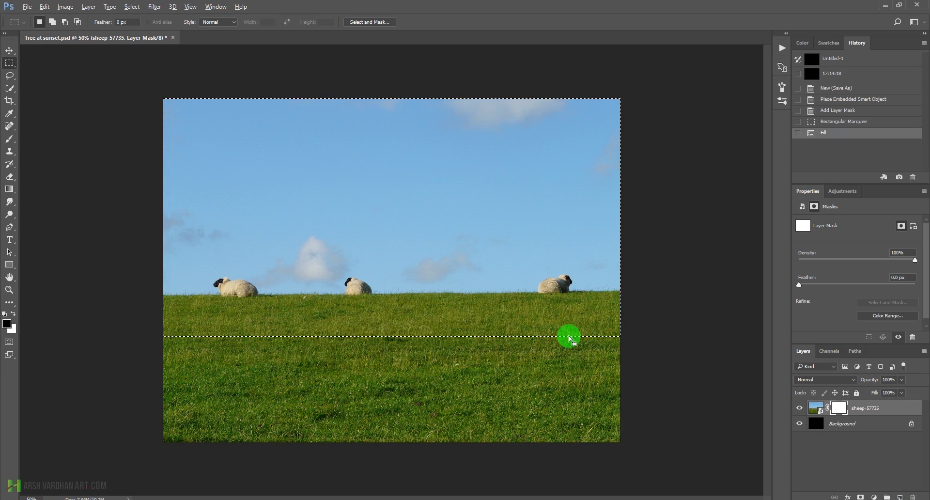
key(alt+BackSpace)
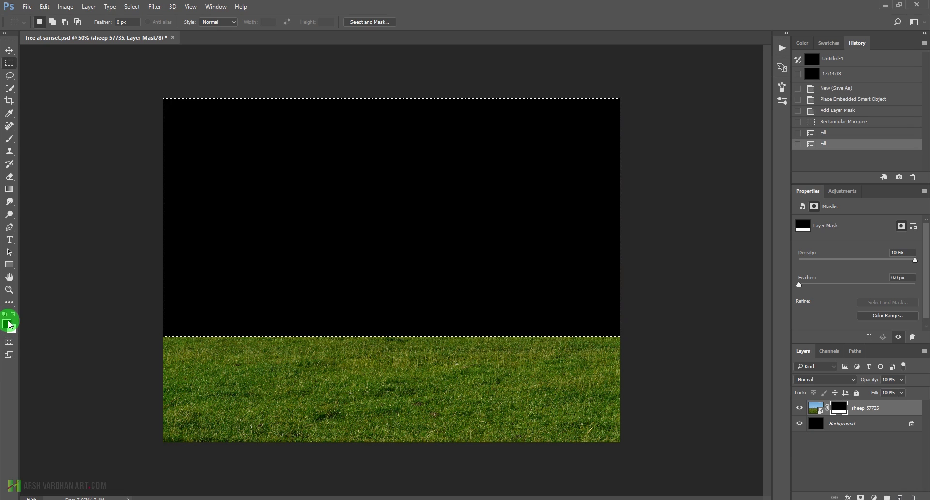
click(121, 308)
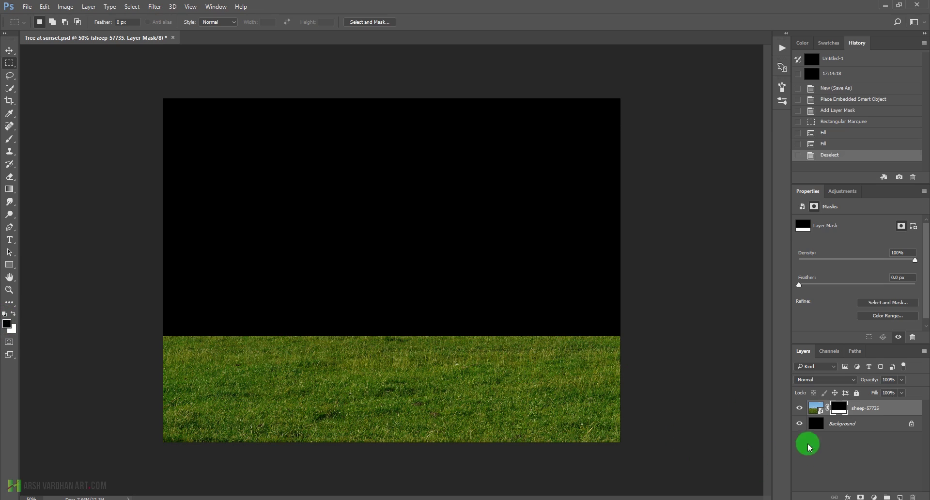
Choose the Brush tool with the 134 px grass-shaped brush tip for working on the grass edge.
click(262, 338)
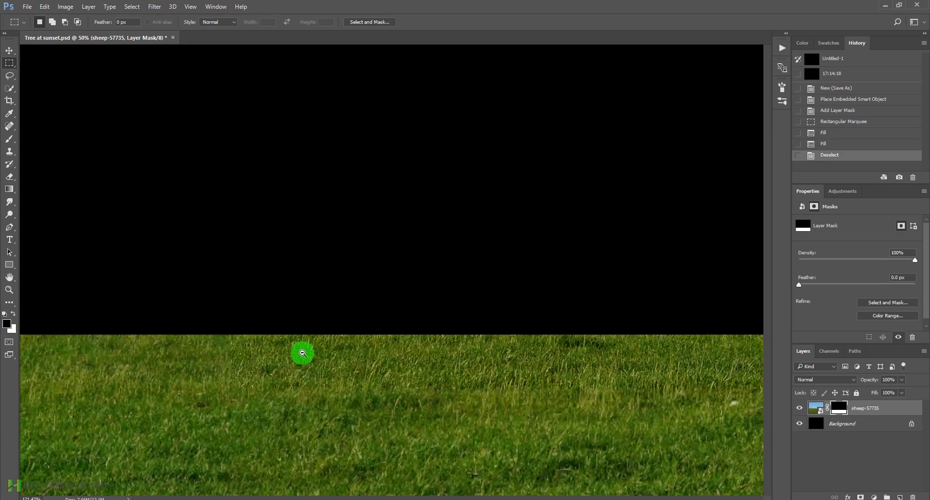
drag(361, 367, 342, 368)
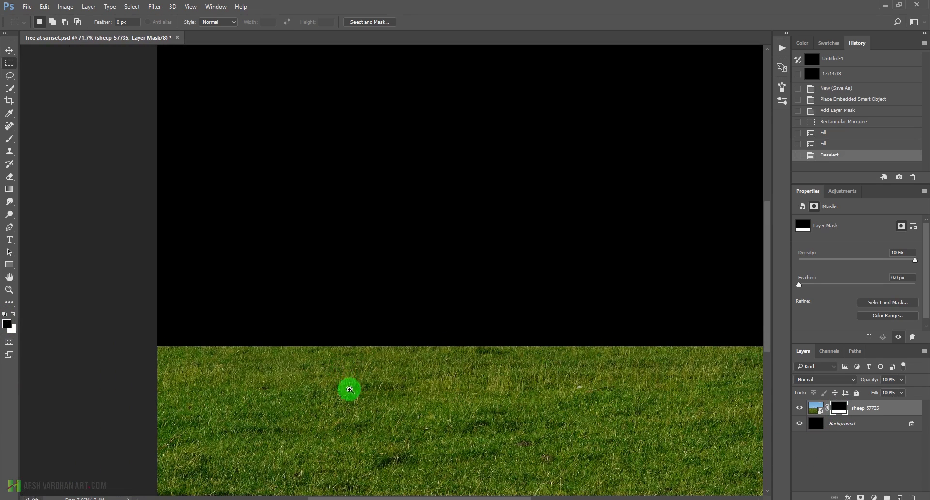
drag(430, 361, 405, 350)
drag(465, 351, 450, 352)
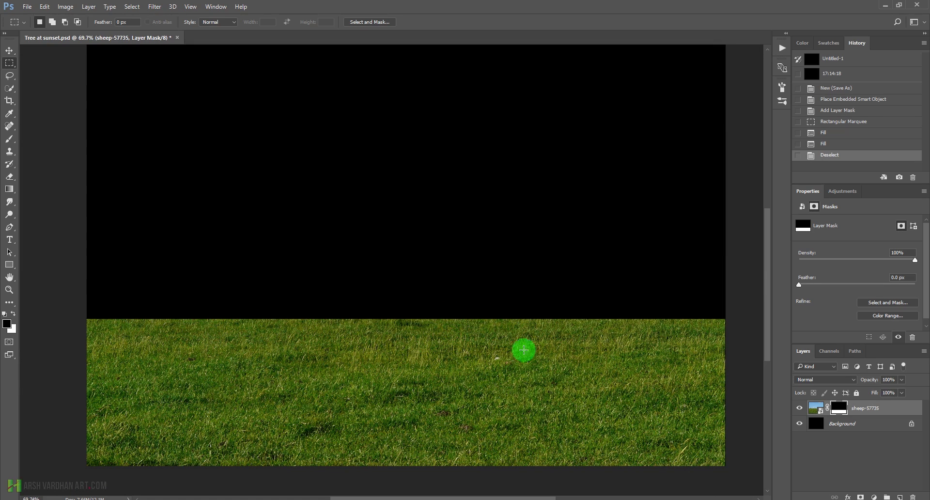
click(14, 144)
click(46, 21)
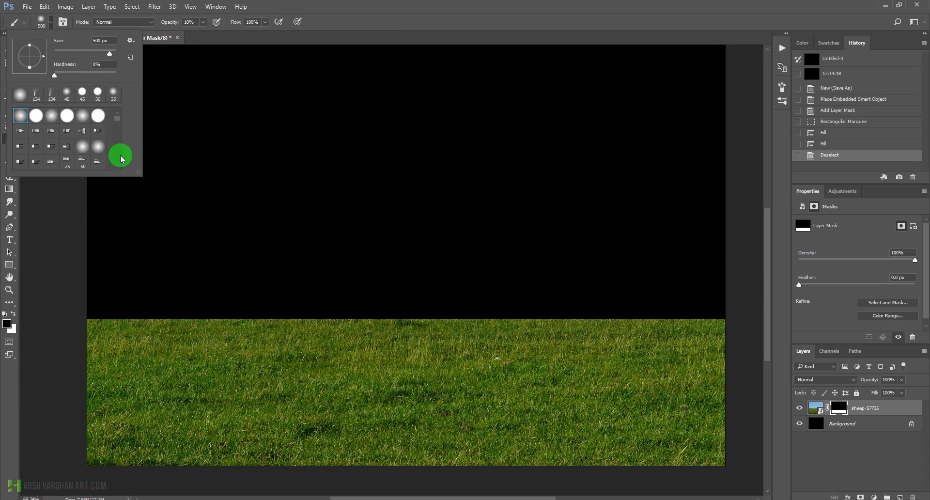
scroll(120, 156, down, 1)
scroll(81, 152, down, 1)
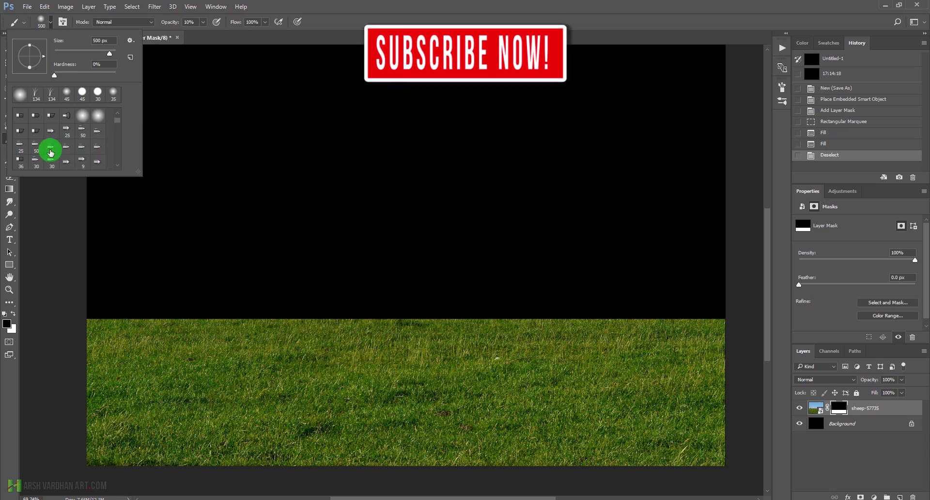
scroll(51, 151, down, 1)
drag(140, 175, 151, 287)
click(68, 193)
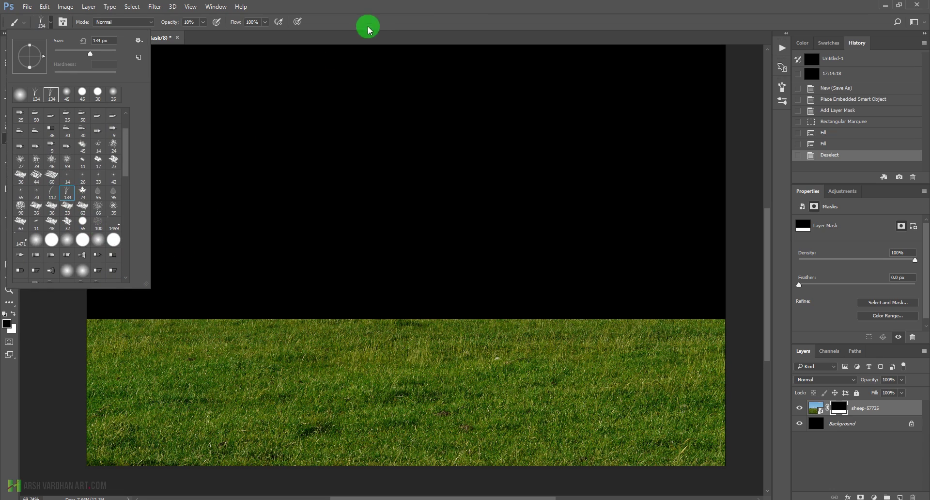
click(382, 18)
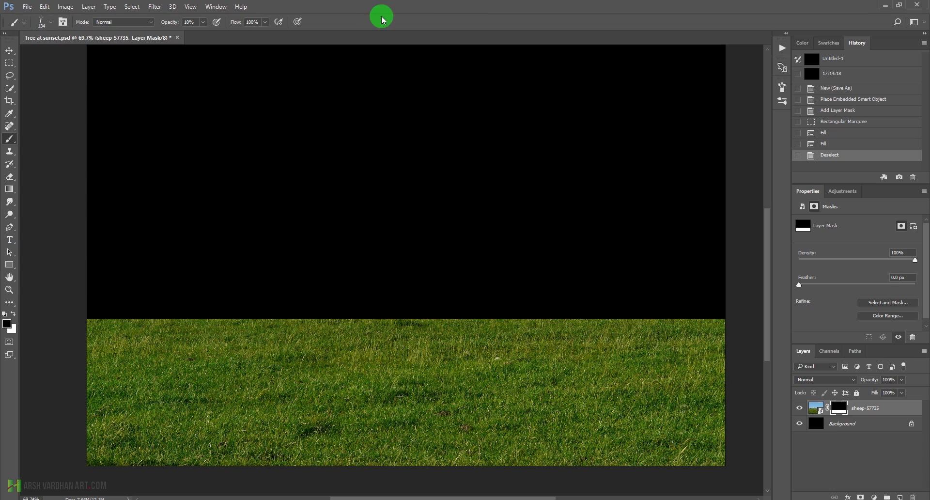
Turn off Color Dynamics and Smoothing in the grass brush's settings.
click(787, 92)
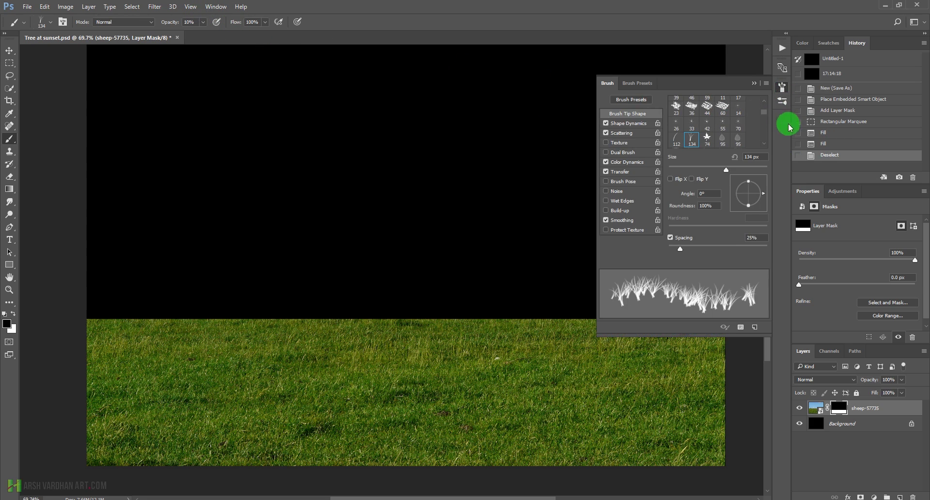
click(215, 7)
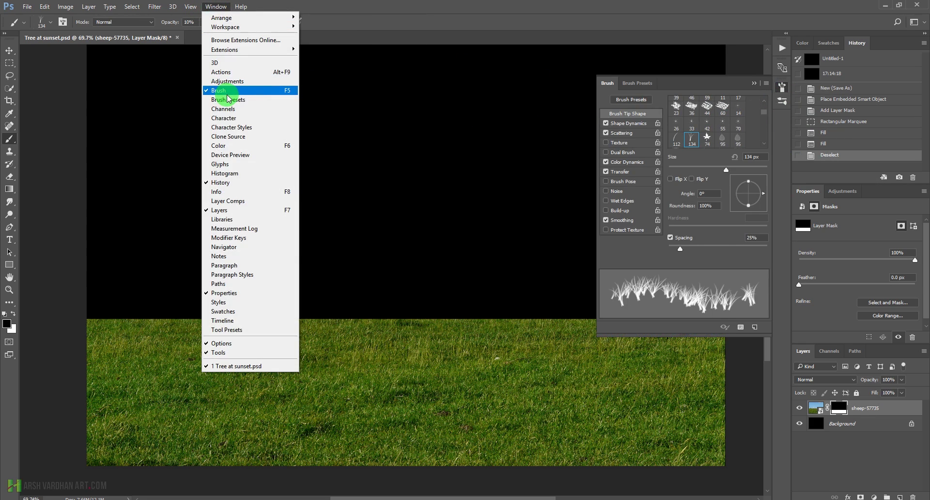
click(349, 17)
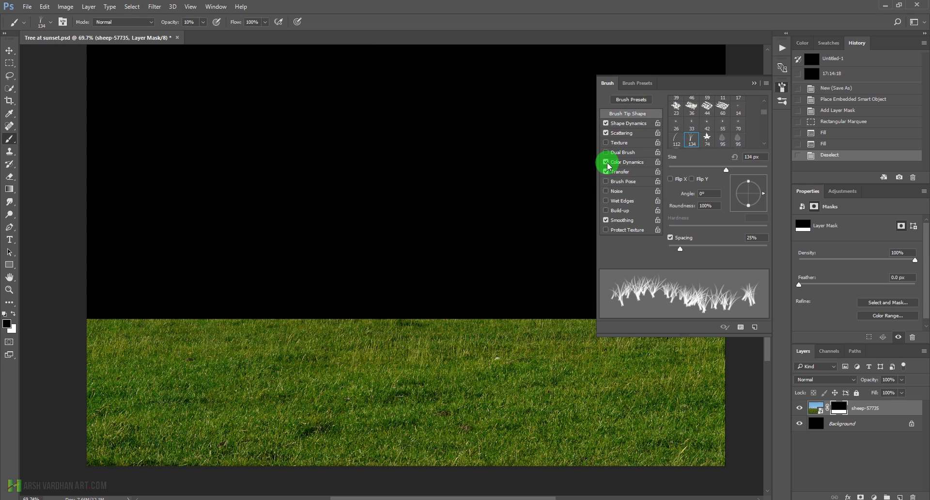
click(607, 221)
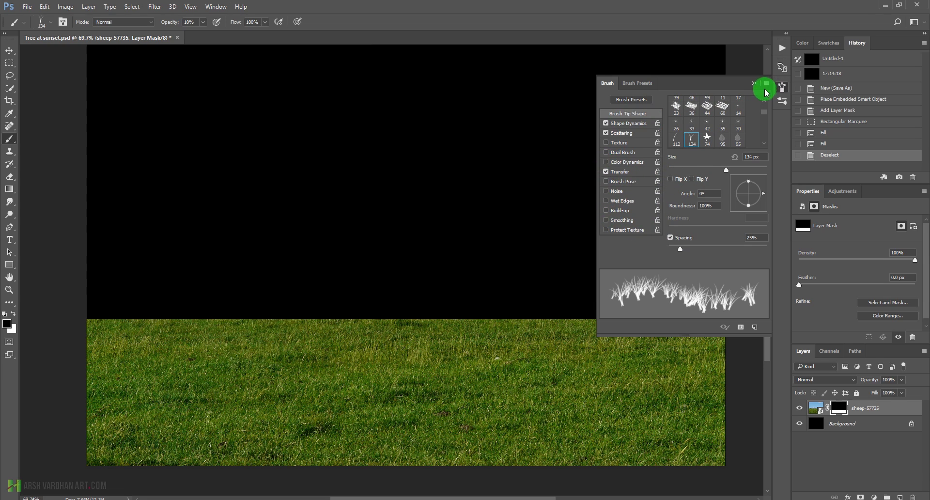
click(754, 83)
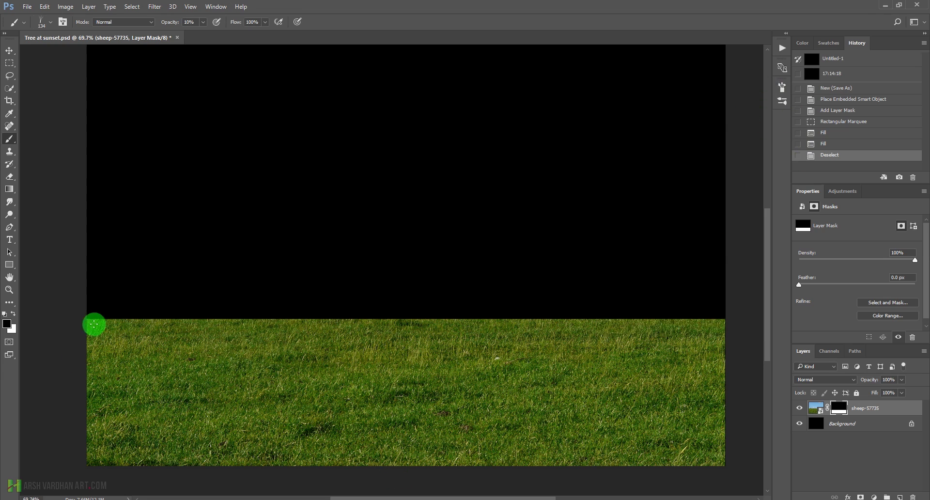
Try a grass brush stroke on the mask along the grass's upper edge with the opacity raised to 100%, and undo it.
click(203, 22)
drag(205, 35, 251, 35)
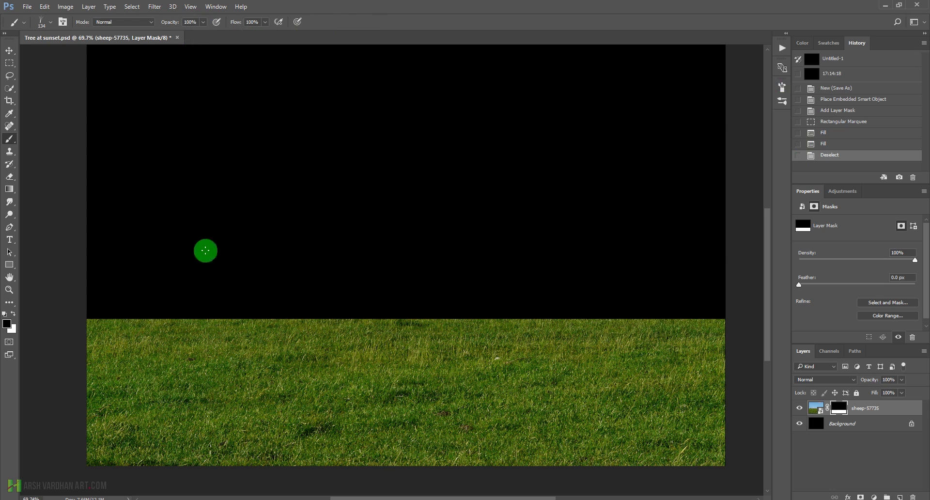
mouse_move(118, 317)
mouse_down()
mouse_move(82, 312)
mouse_move(141, 317)
mouse_up()
key(ctrl+z)
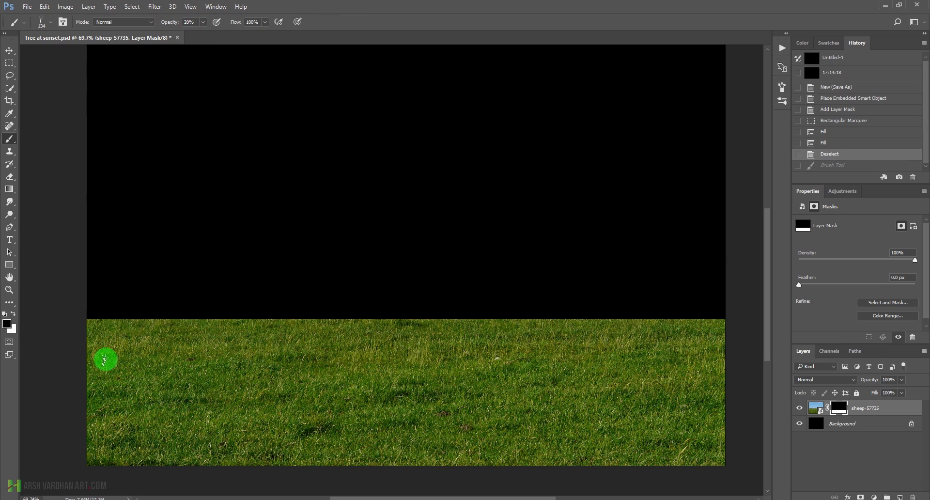
Dab black grass strokes at 20% opacity on the mask at the far left end of the grass's upper edge.
click(104, 320)
click(107, 319)
click(99, 318)
click(97, 318)
click(99, 318)
click(101, 318)
click(101, 318)
click(100, 317)
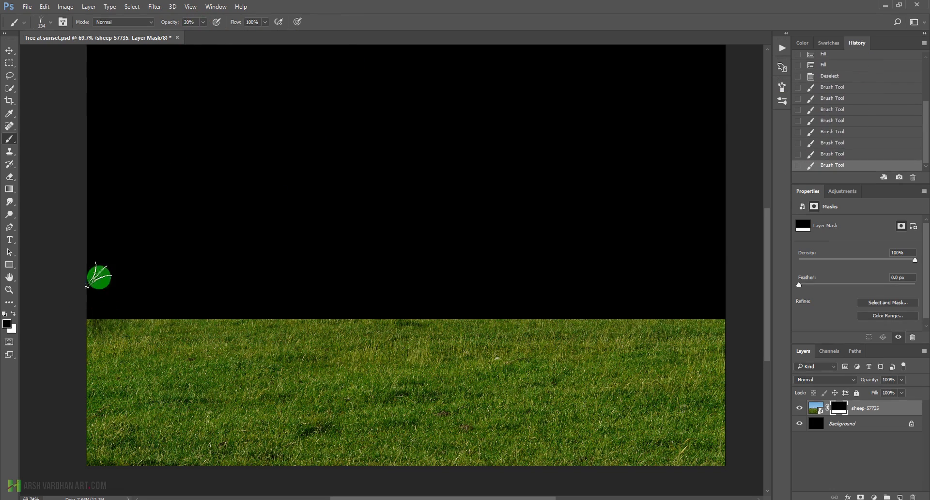
Paint black grass strokes on the mask along the grass's upper edge with the brush at 50% opacity and 90 px.
key(5)
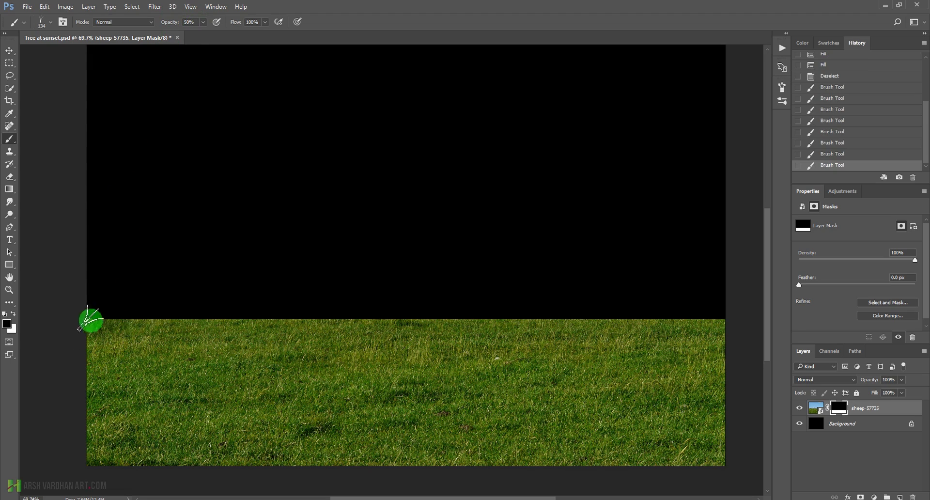
click(98, 318)
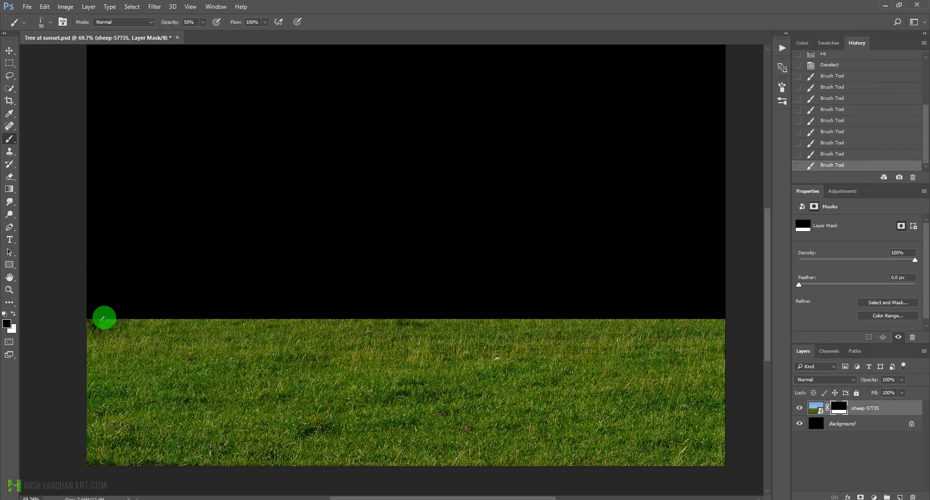
click(119, 318)
click(93, 319)
click(163, 321)
click(139, 319)
click(114, 317)
click(166, 320)
click(152, 318)
click(171, 315)
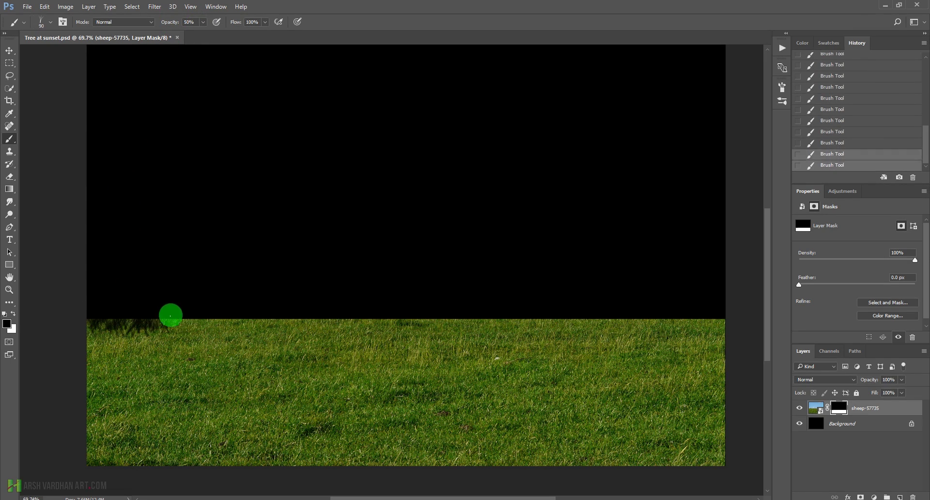
click(204, 320)
click(175, 320)
click(201, 320)
click(206, 325)
click(166, 324)
click(207, 315)
click(242, 319)
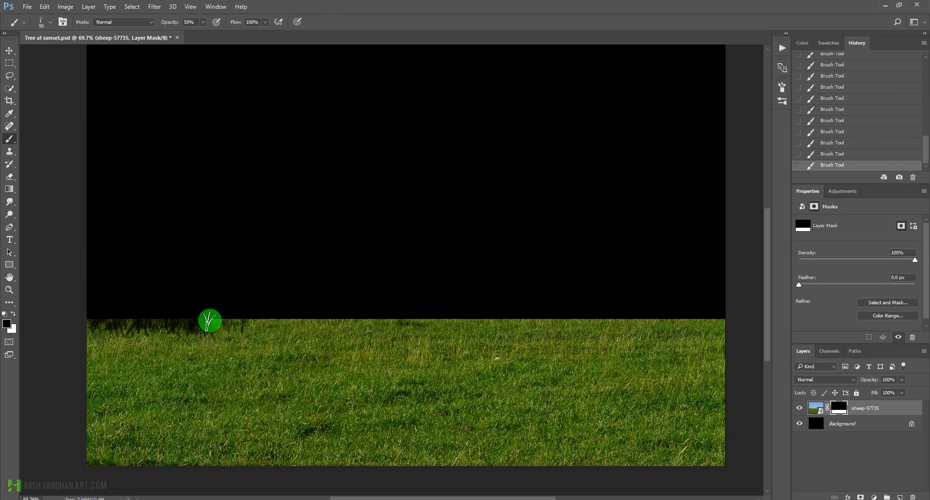
click(271, 327)
click(277, 338)
drag(340, 319, 308, 315)
drag(247, 315, 234, 318)
mouse_move(316, 314)
mouse_down()
mouse_move(391, 315)
mouse_move(310, 320)
mouse_move(389, 324)
mouse_move(407, 324)
mouse_move(367, 312)
mouse_move(341, 322)
mouse_move(334, 313)
mouse_move(485, 320)
mouse_move(475, 325)
mouse_move(510, 319)
mouse_move(502, 315)
mouse_move(728, 316)
mouse_move(470, 325)
mouse_move(728, 316)
mouse_move(509, 314)
mouse_move(734, 313)
mouse_move(521, 311)
mouse_move(711, 312)
mouse_move(486, 314)
mouse_move(721, 310)
mouse_move(549, 325)
mouse_move(396, 317)
mouse_move(333, 326)
mouse_move(636, 314)
mouse_move(717, 323)
mouse_move(627, 325)
mouse_move(205, 320)
mouse_move(276, 327)
mouse_up()
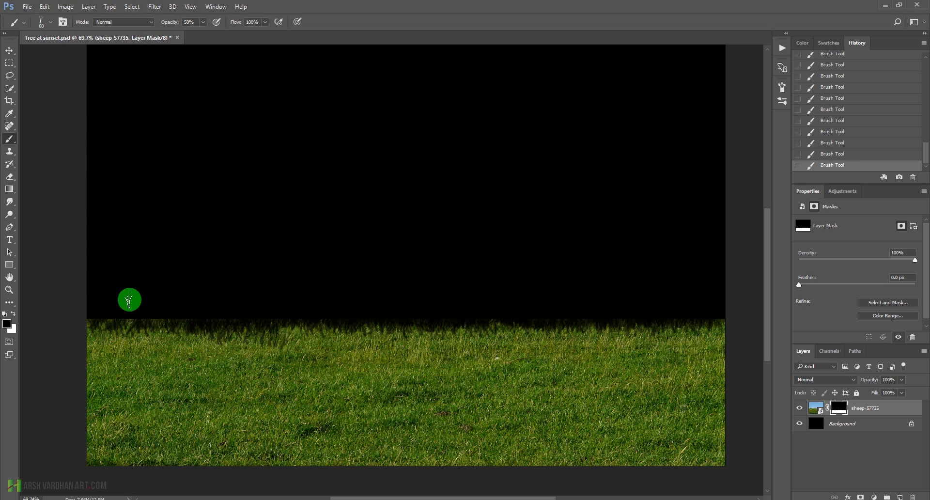
Refine the full width of the grass edge on the mask with the 60 px grass brush, switching to white, and save the document.
mouse_move(95, 318)
mouse_down()
mouse_move(180, 313)
mouse_move(169, 322)
mouse_move(163, 313)
mouse_move(202, 319)
mouse_move(89, 320)
mouse_move(275, 308)
mouse_move(281, 316)
mouse_move(248, 318)
mouse_move(326, 321)
mouse_move(328, 309)
mouse_move(255, 307)
mouse_move(505, 320)
mouse_move(474, 314)
mouse_move(606, 312)
mouse_move(593, 322)
mouse_move(599, 313)
mouse_move(722, 312)
mouse_move(698, 324)
mouse_move(730, 325)
mouse_move(710, 321)
mouse_up()
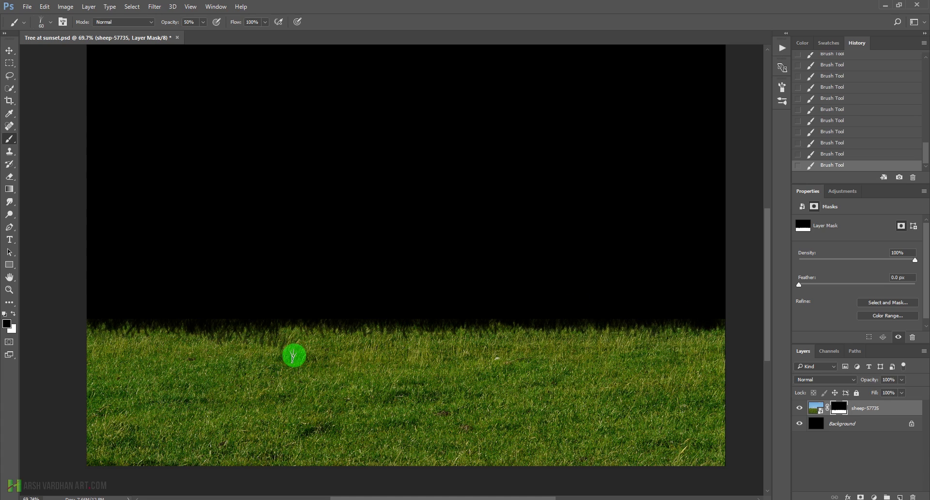
key(x)
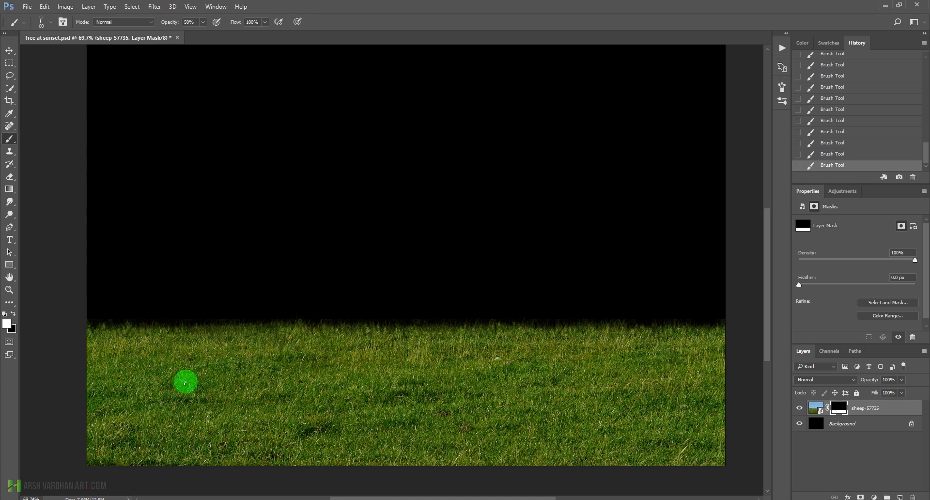
drag(459, 266, 427, 272)
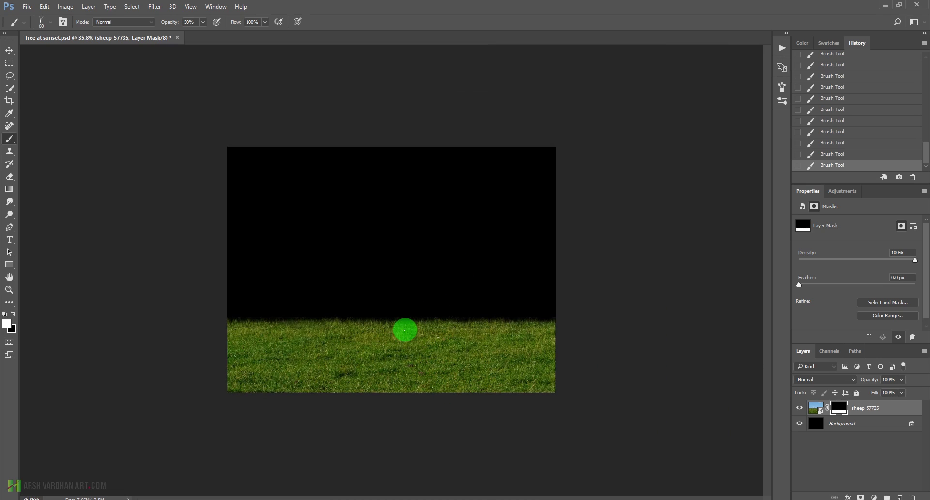
key(ctrl+s)
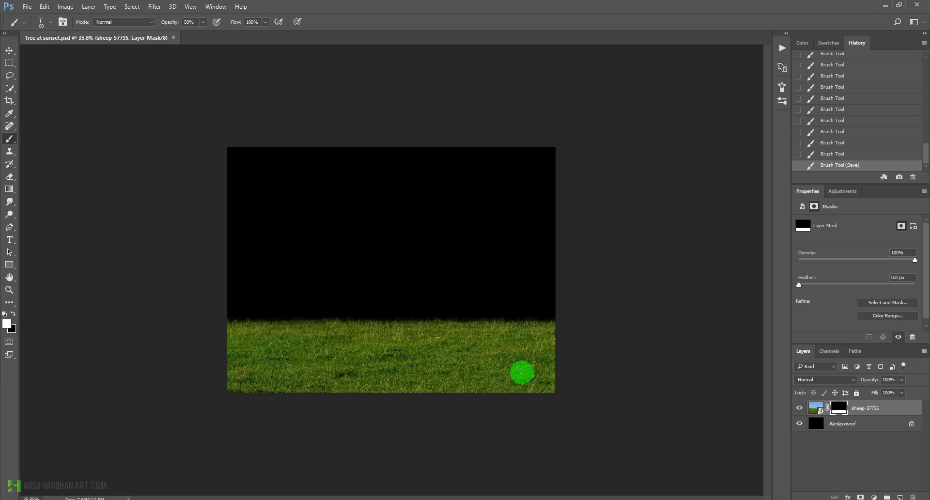
Add a Gradient Fill layer above the grass layer and open its gradient for editing.
click(830, 351)
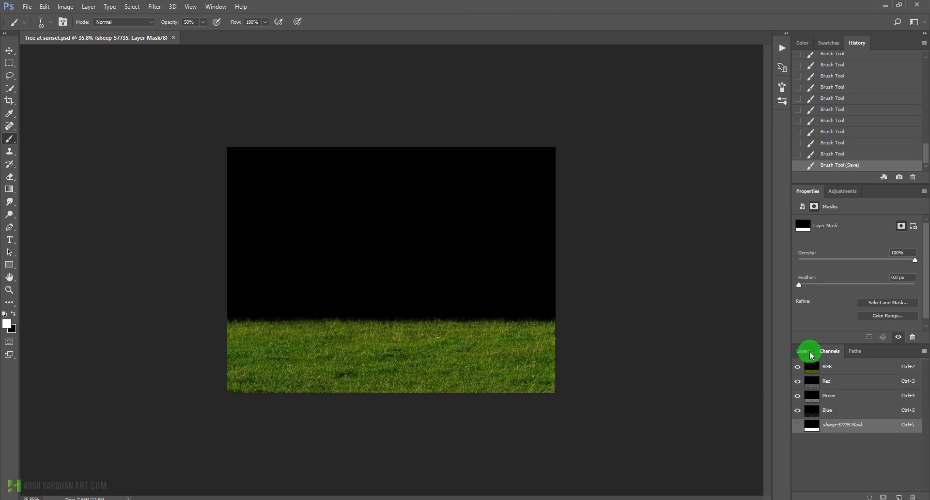
click(812, 352)
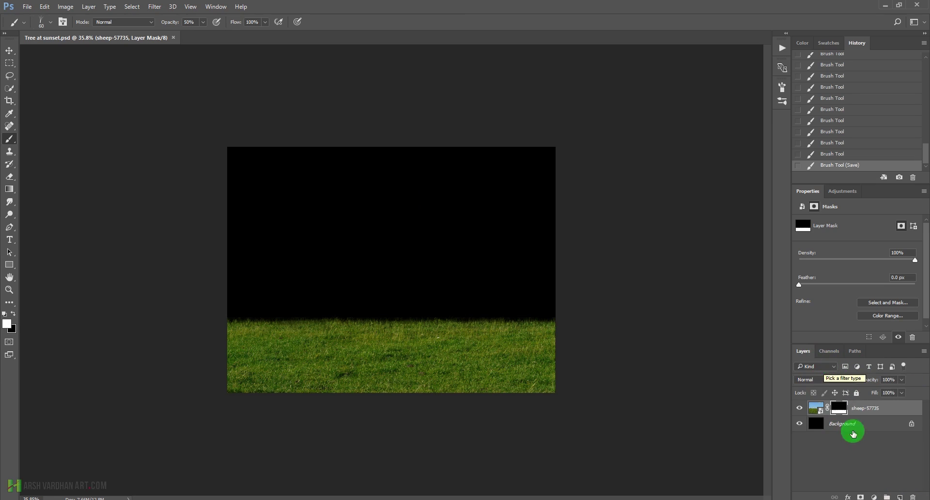
click(874, 497)
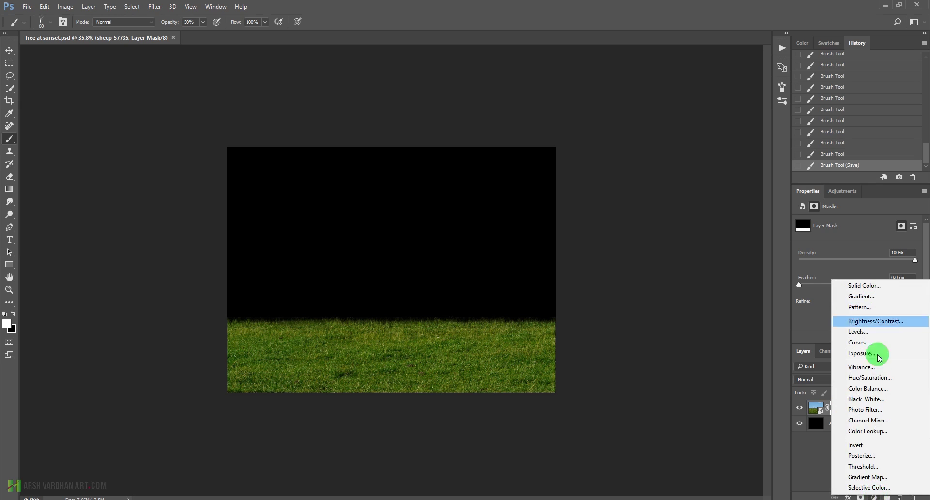
click(865, 298)
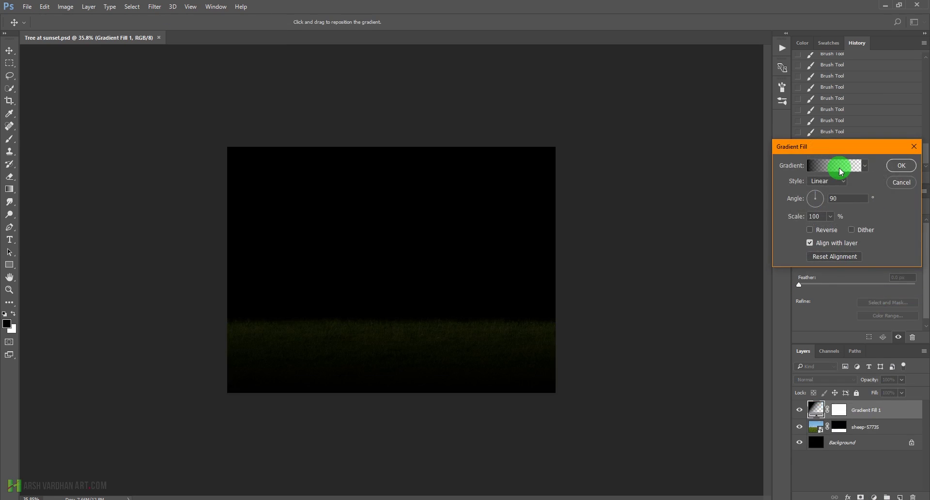
click(839, 166)
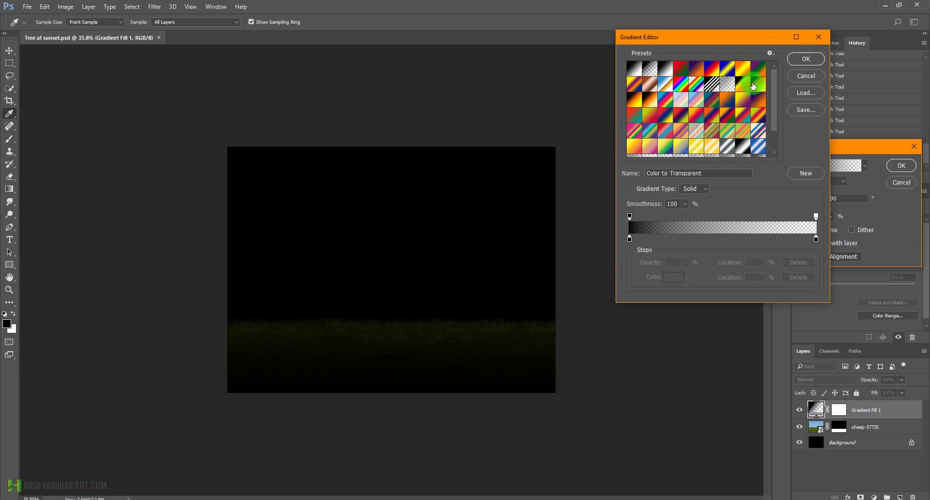
drag(776, 97, 775, 135)
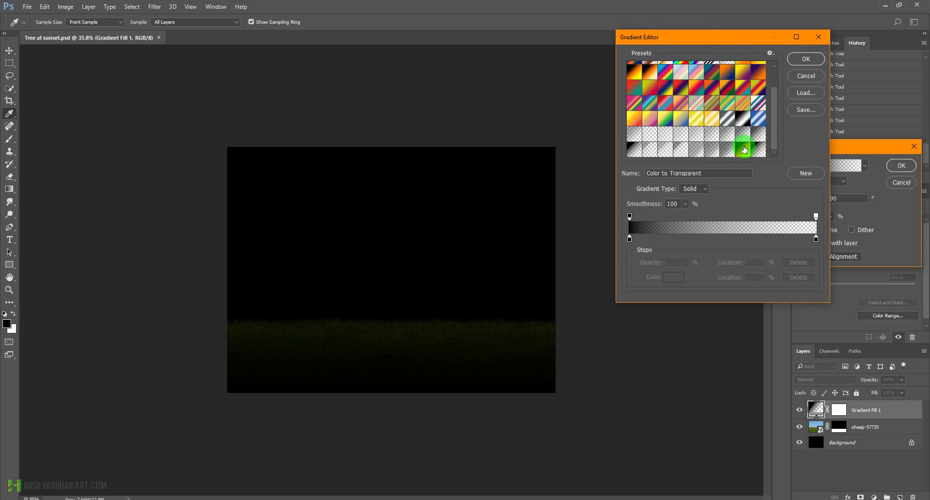
click(743, 151)
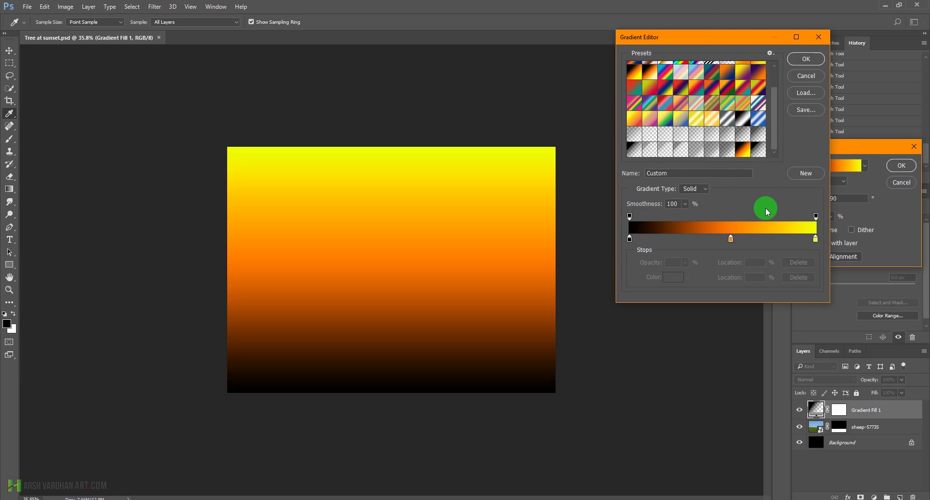
drag(774, 120, 780, 76)
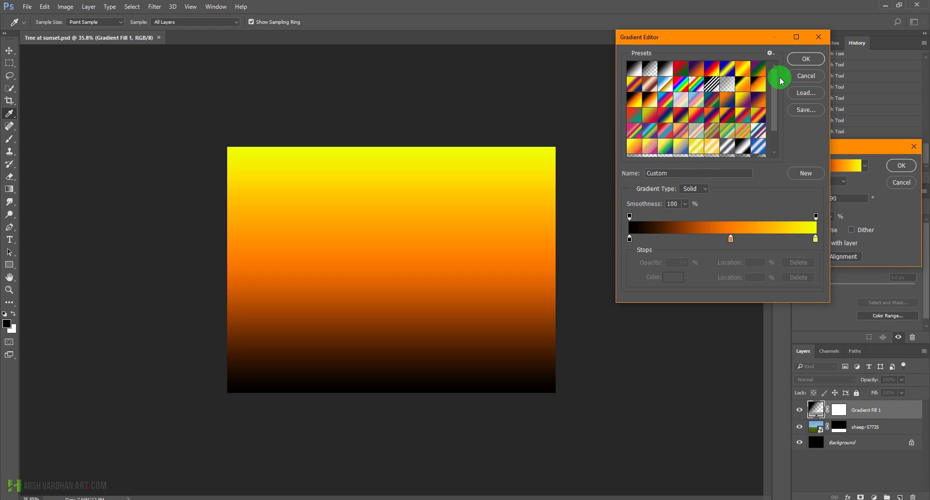
Apply the Violet, Orange gradient preset and change its violet color stop to black, 000000.
click(697, 74)
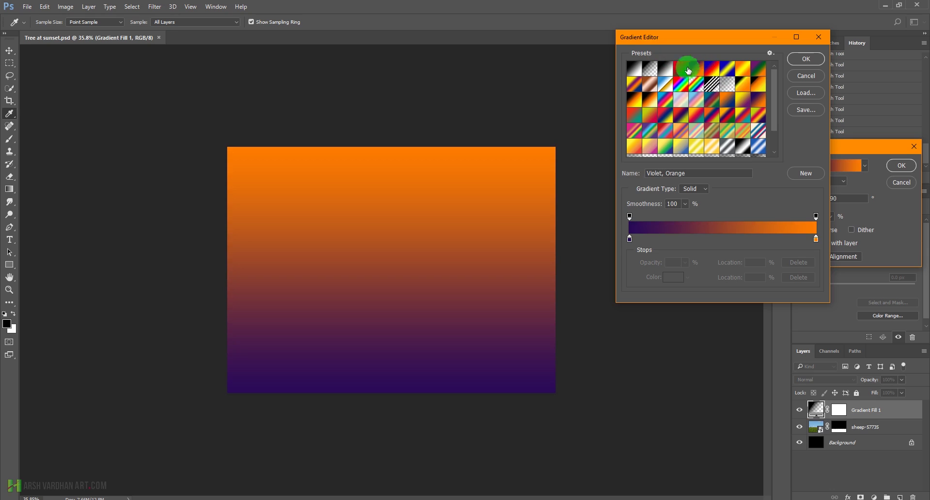
click(630, 240)
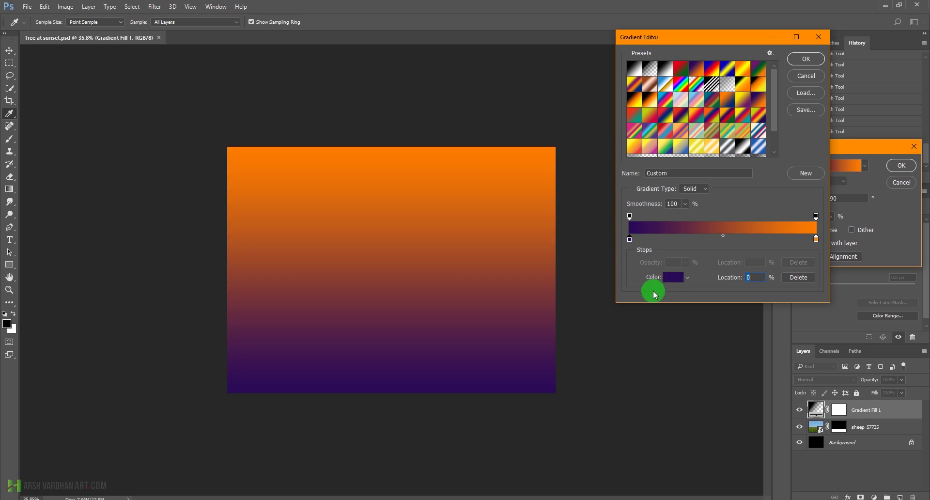
click(672, 284)
drag(648, 296, 639, 303)
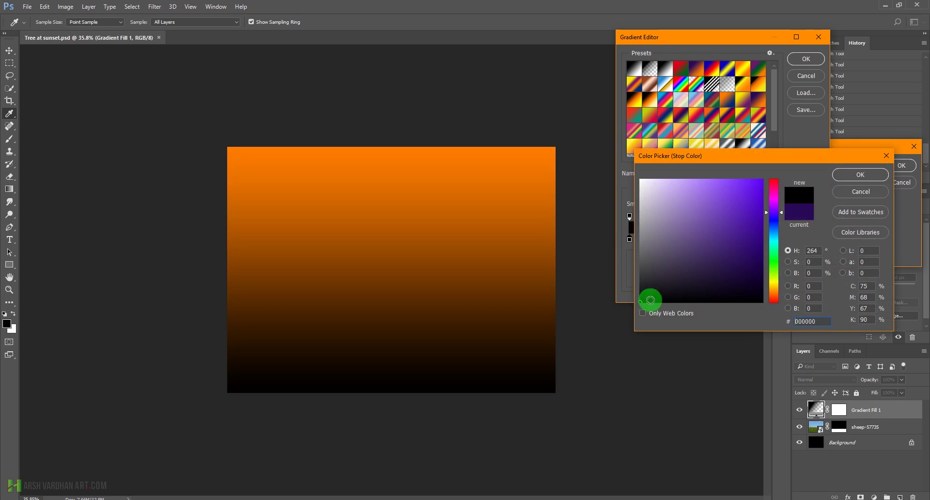
click(865, 175)
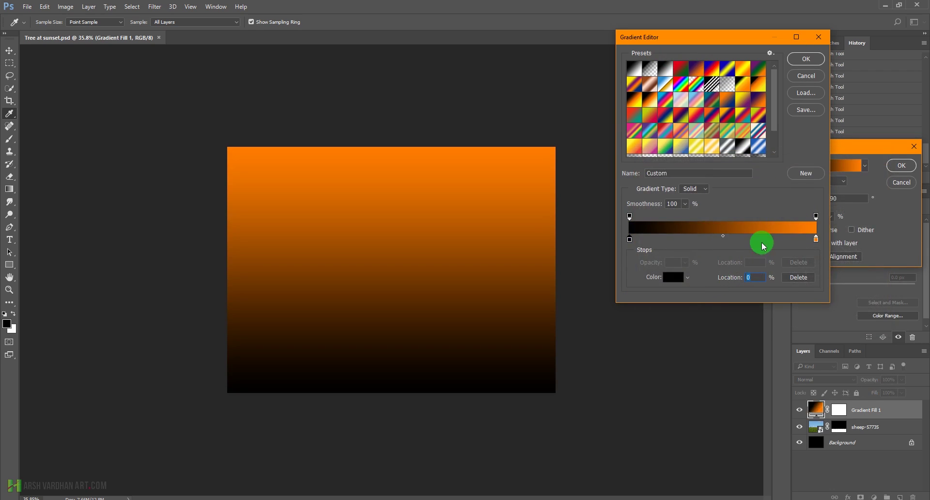
Place the orange stop near the gradient's middle and set the color stop at location 100% to yellow, fffc00.
drag(816, 240, 729, 240)
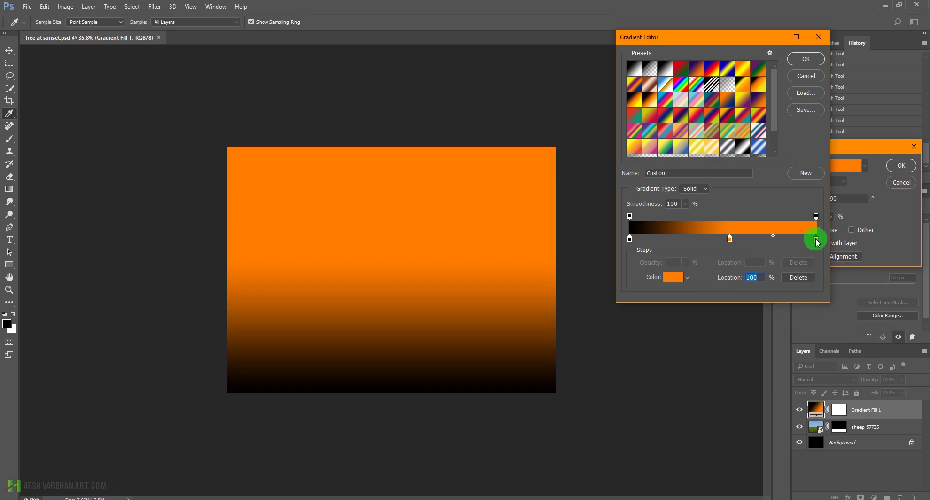
click(671, 278)
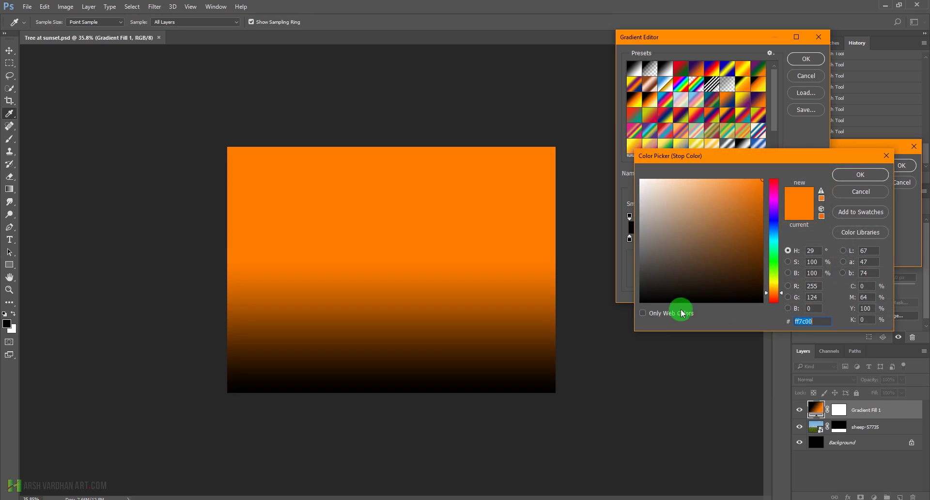
click(771, 281)
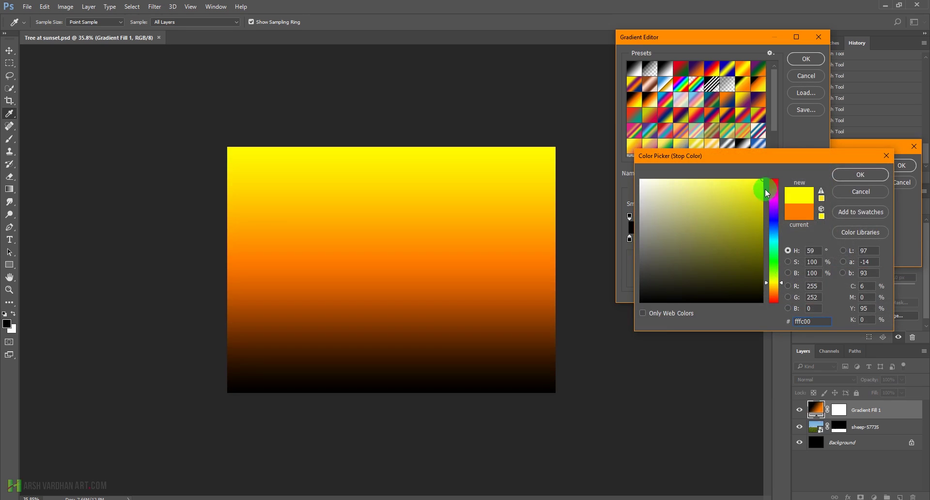
click(845, 187)
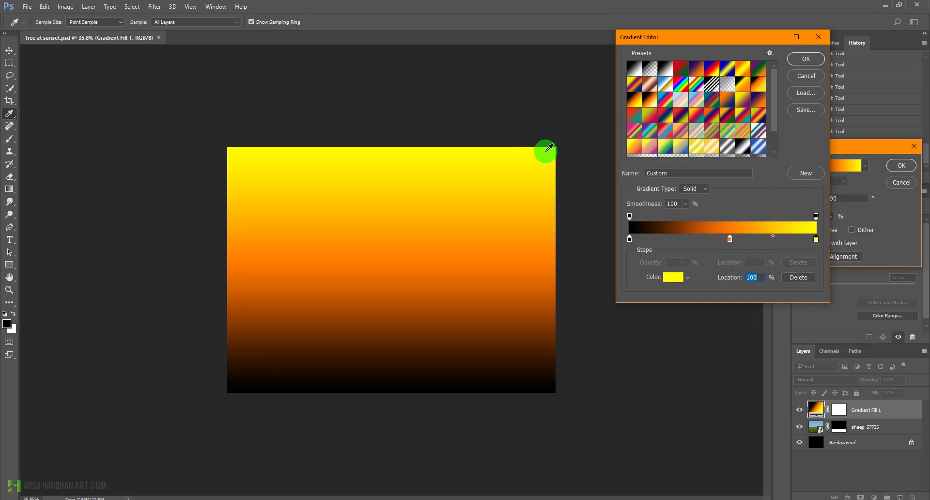
Save the black-orange-yellow gradient as a new preset and apply it to the fill layer.
drag(775, 127, 777, 147)
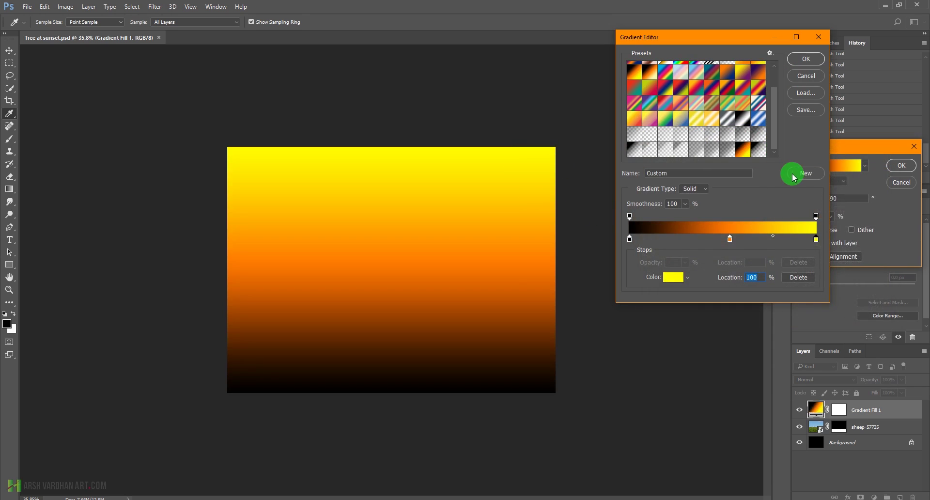
click(802, 179)
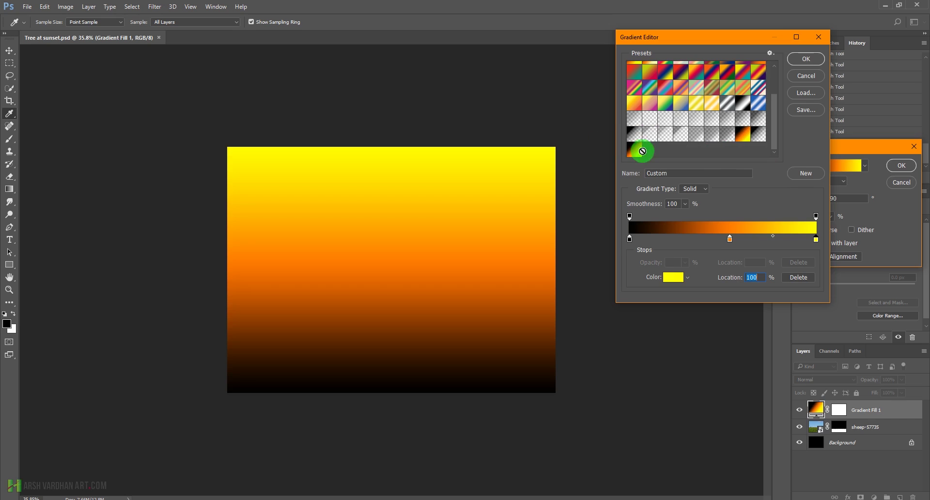
click(802, 62)
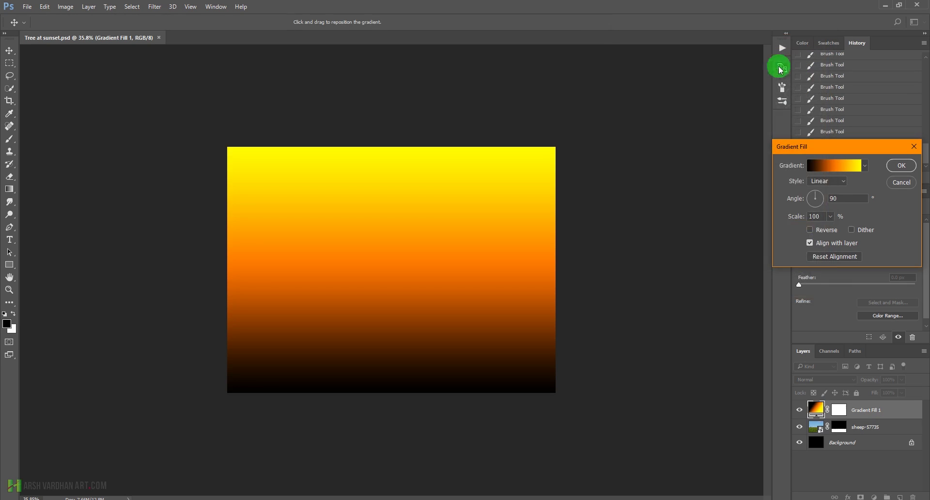
Set the gradient fill's style to Radial and reverse its colors so yellow is in the center.
click(830, 180)
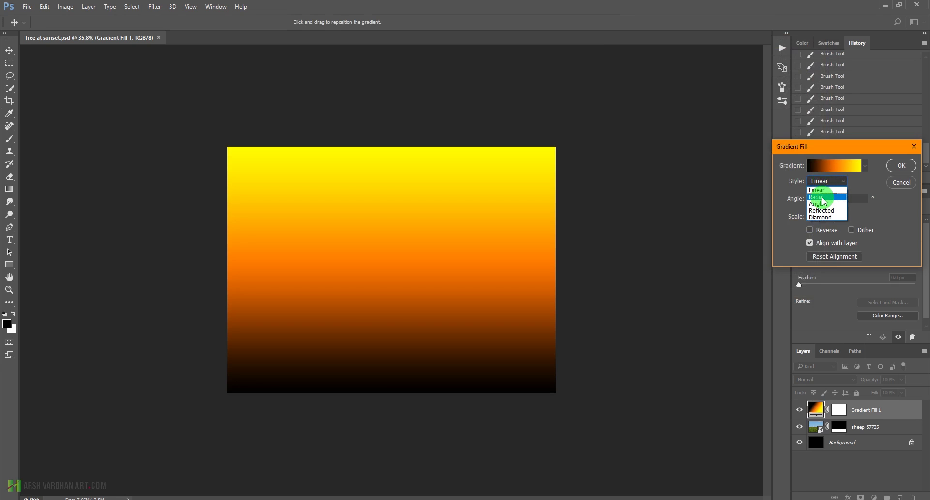
click(824, 197)
click(818, 241)
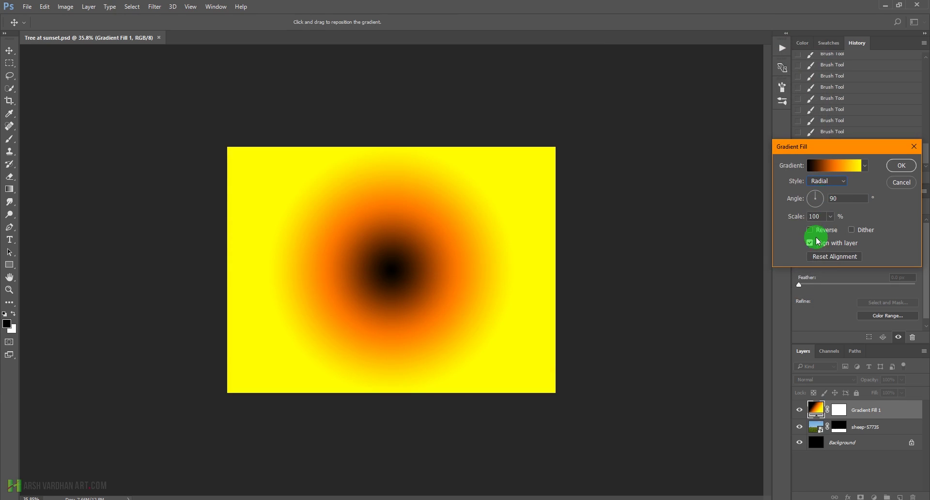
click(812, 235)
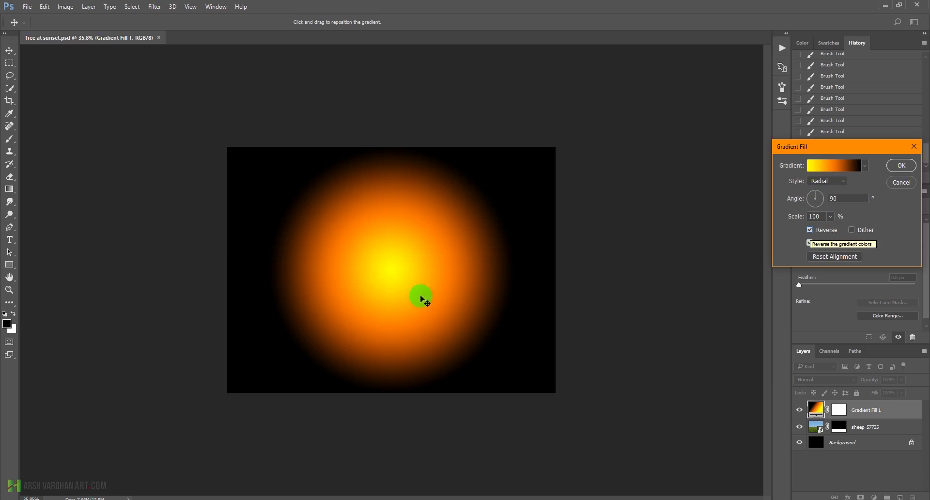
Move the radial glow to the upper middle of the canvas and set the gradient fill's scale to 210%.
mouse_move(395, 278)
mouse_down()
mouse_move(397, 174)
mouse_move(393, 195)
mouse_up()
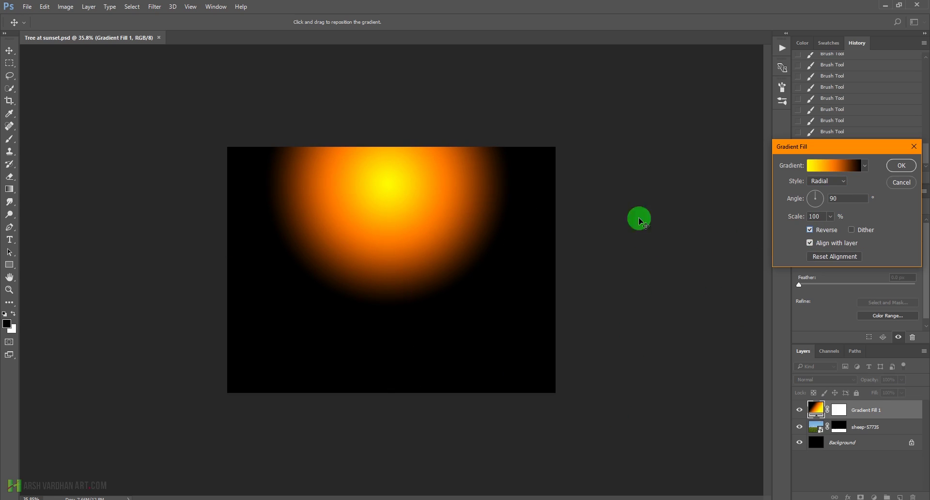
click(831, 216)
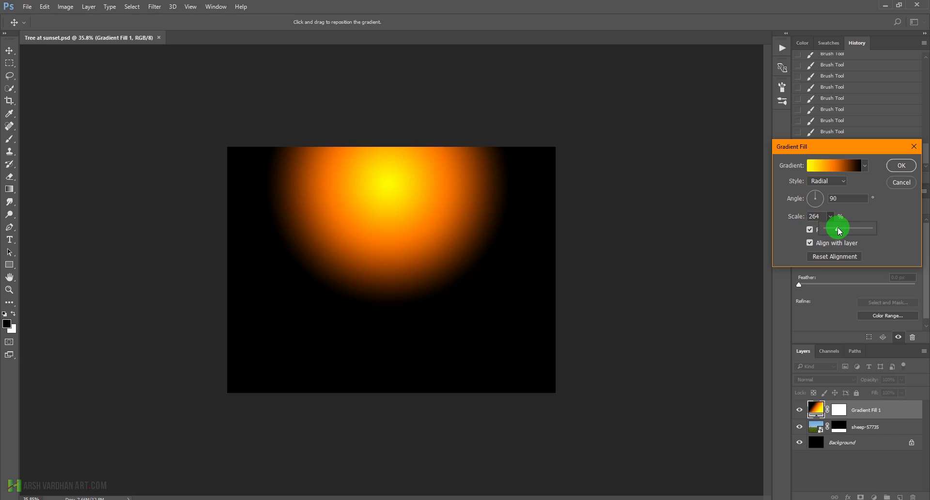
drag(840, 231, 838, 231)
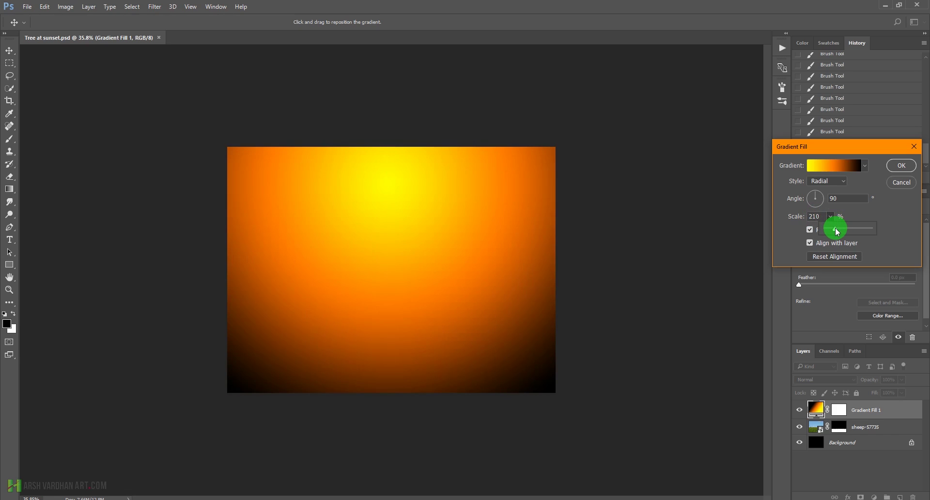
click(901, 165)
Set the gradient fill layer's blend mode to Screen.
click(846, 383)
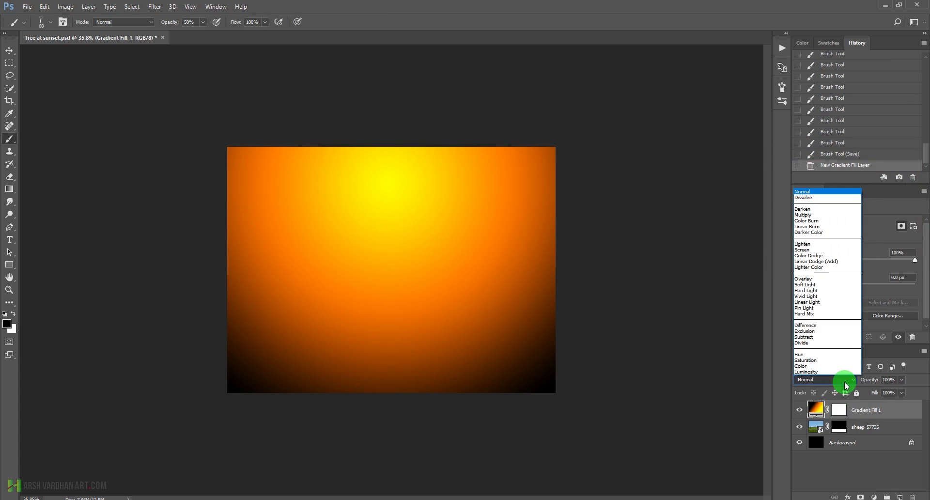
click(843, 249)
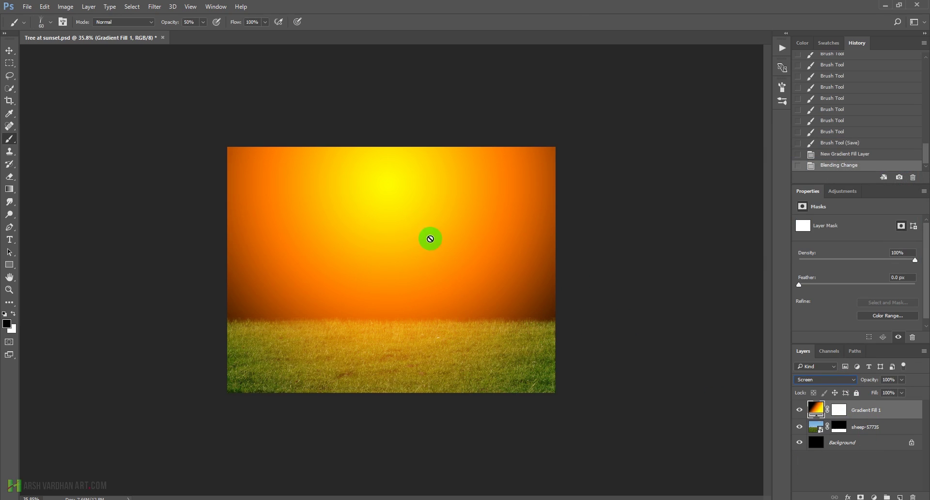
Move the radial glow up toward the canvas's upper edge and set the gradient fill's scale to 275%.
click(814, 410)
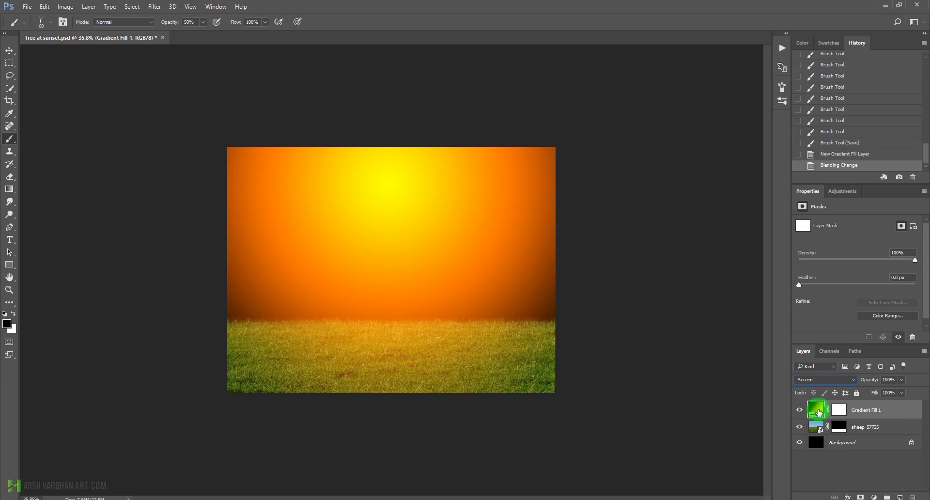
double_click(817, 410)
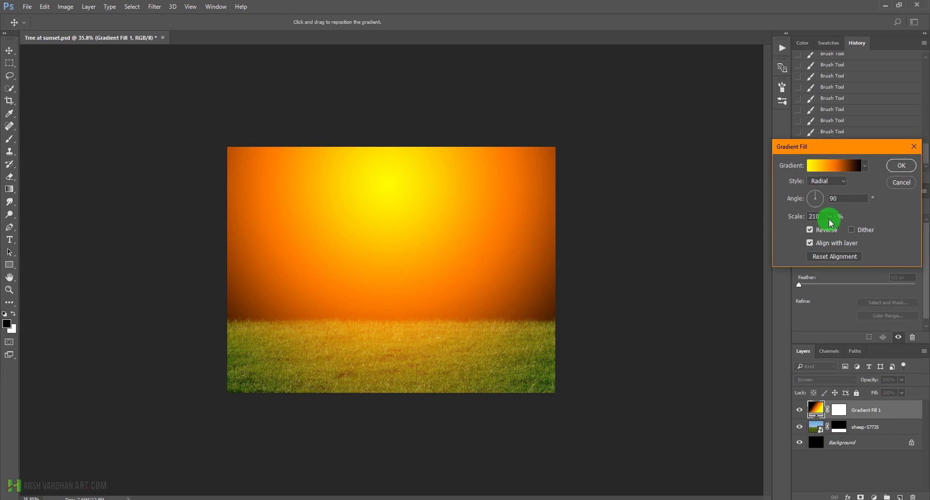
drag(405, 185, 398, 166)
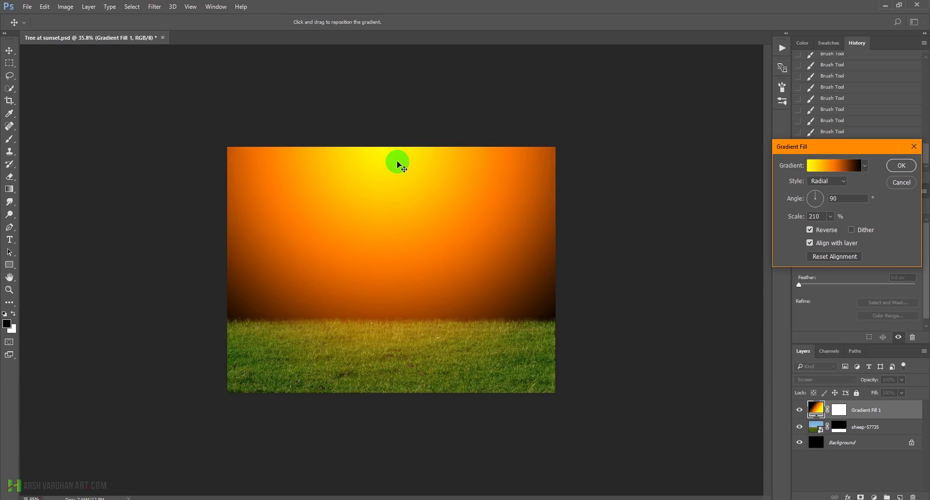
click(831, 216)
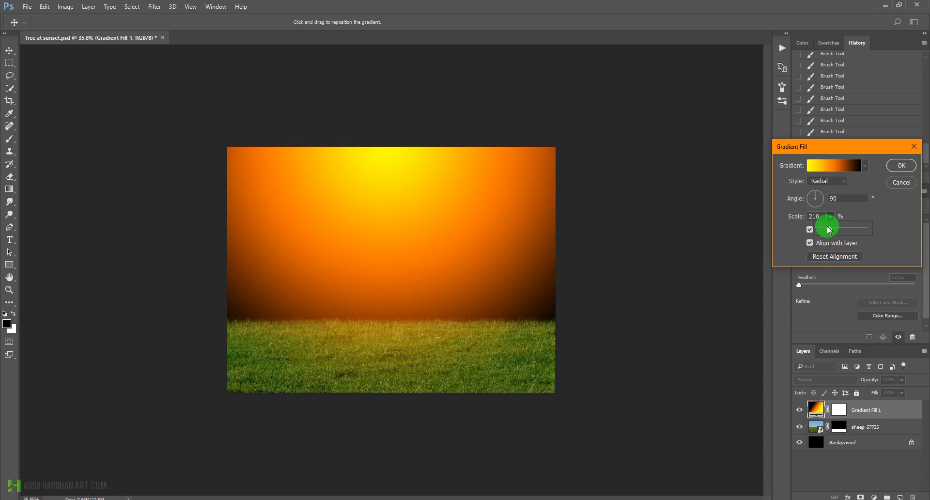
drag(831, 232, 835, 232)
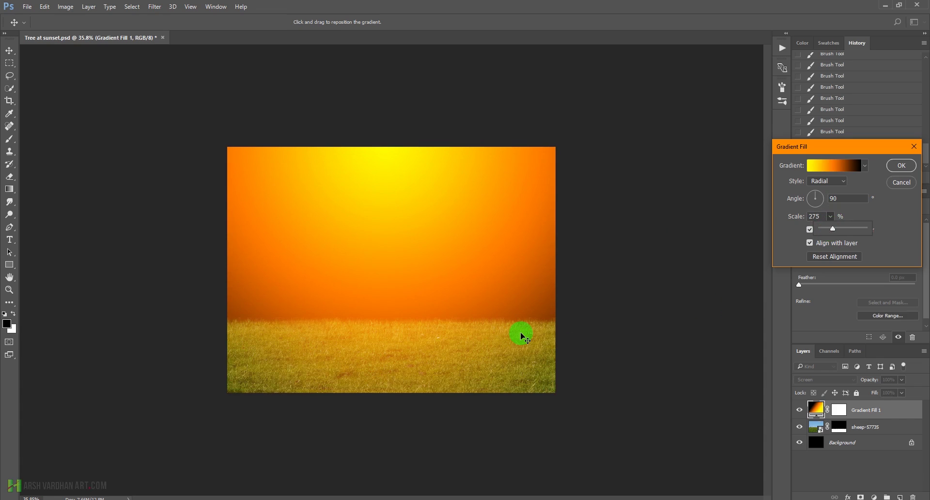
click(903, 165)
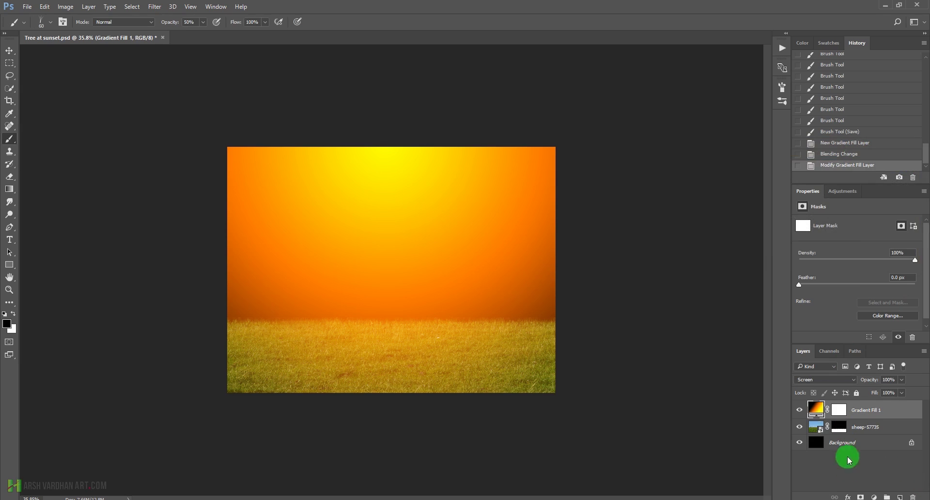
Add a Color Balance adjustment above the sheep-57735 layer with midtones at Cyan-Red +38, Magenta-Green +1 and Yellow-Blue -32.
click(816, 427)
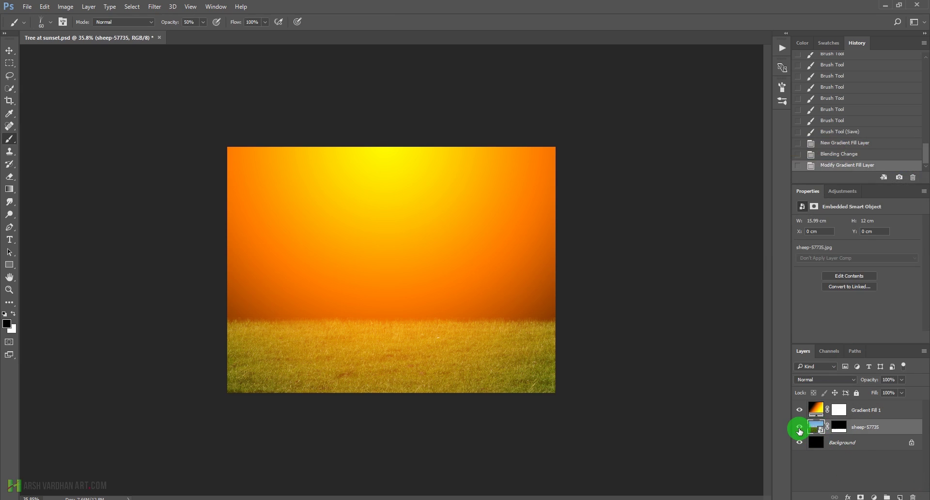
click(800, 429)
click(799, 429)
click(842, 191)
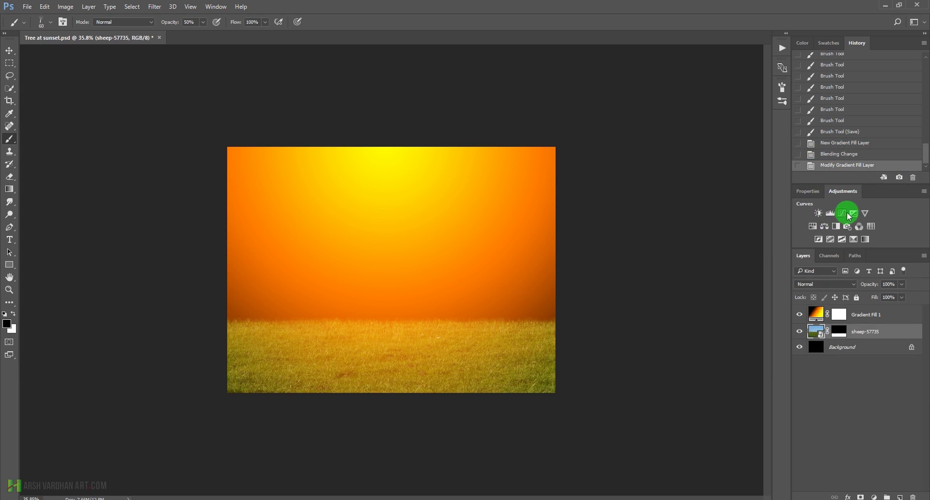
click(825, 226)
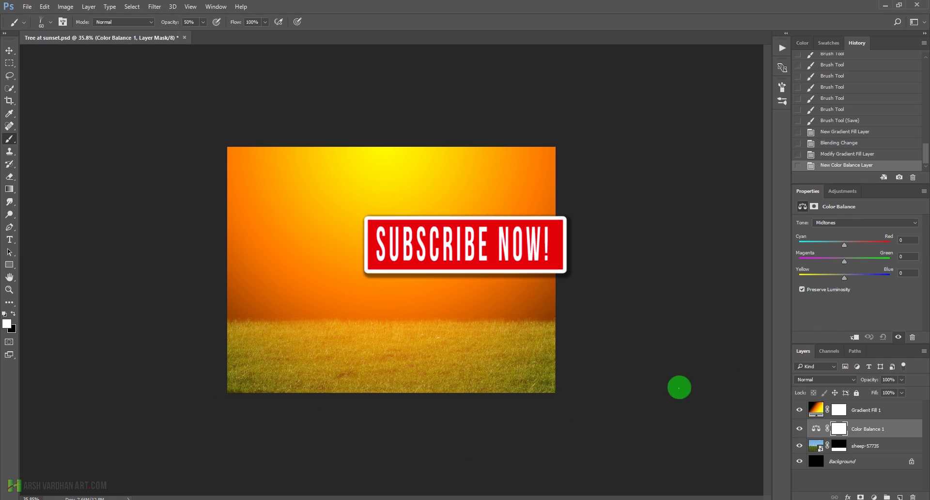
drag(845, 277, 830, 275)
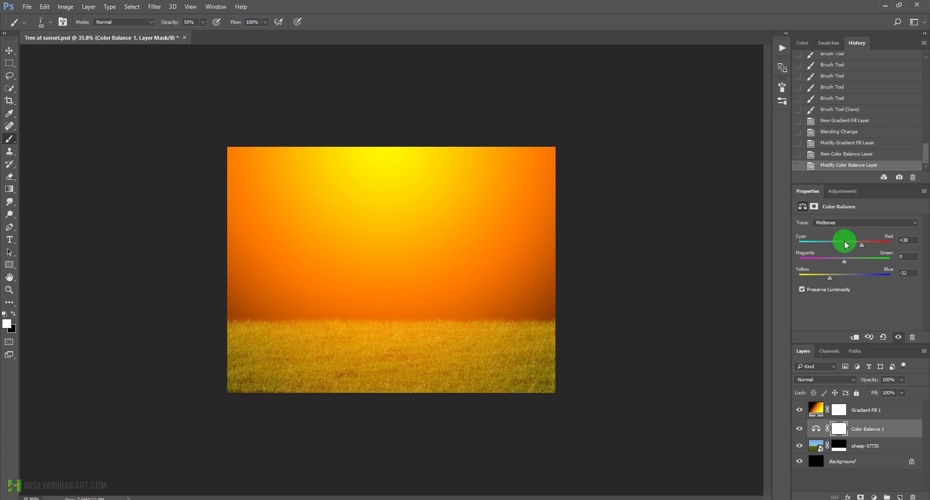
drag(833, 262, 845, 260)
Set the Color Balance shadows to Cyan-Red +9, Magenta-Green +36 and Yellow-Blue -16.
click(838, 223)
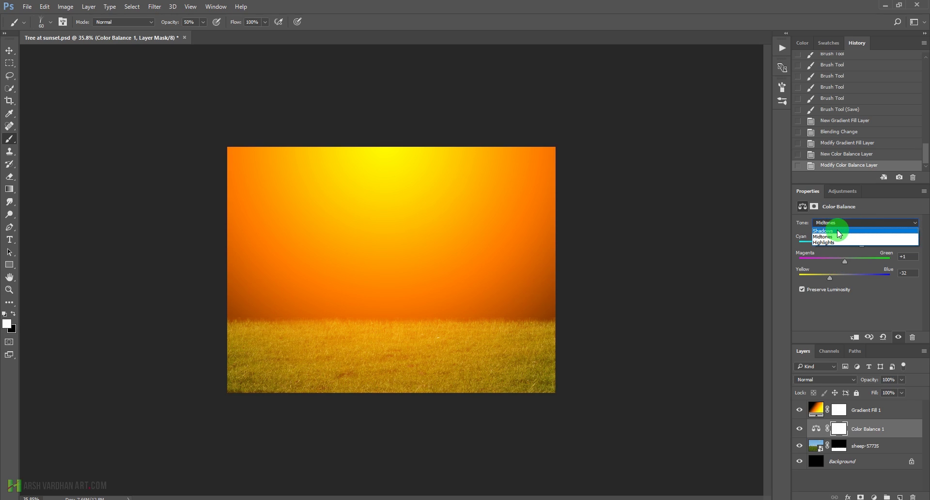
click(838, 231)
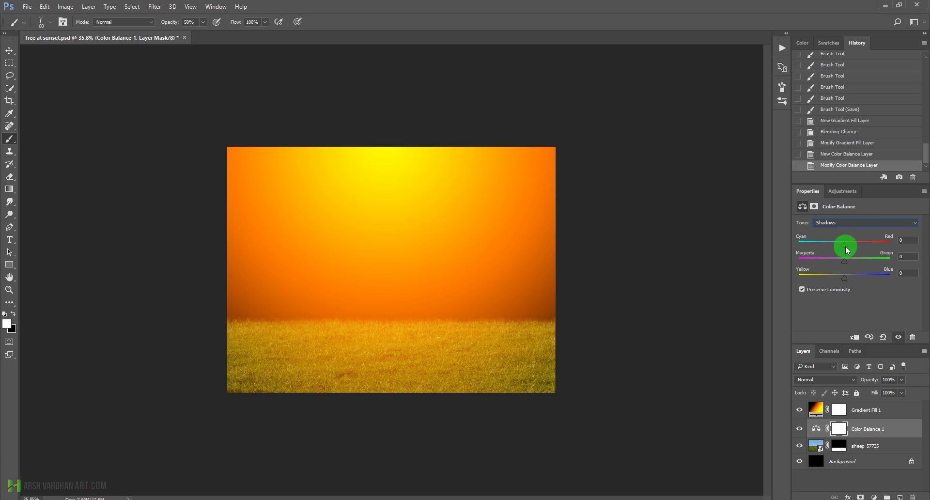
drag(846, 247, 849, 245)
drag(838, 277, 836, 278)
drag(843, 261, 851, 258)
mouse_move(861, 255)
mouse_down()
mouse_move(803, 251)
mouse_move(861, 266)
mouse_up()
click(907, 259)
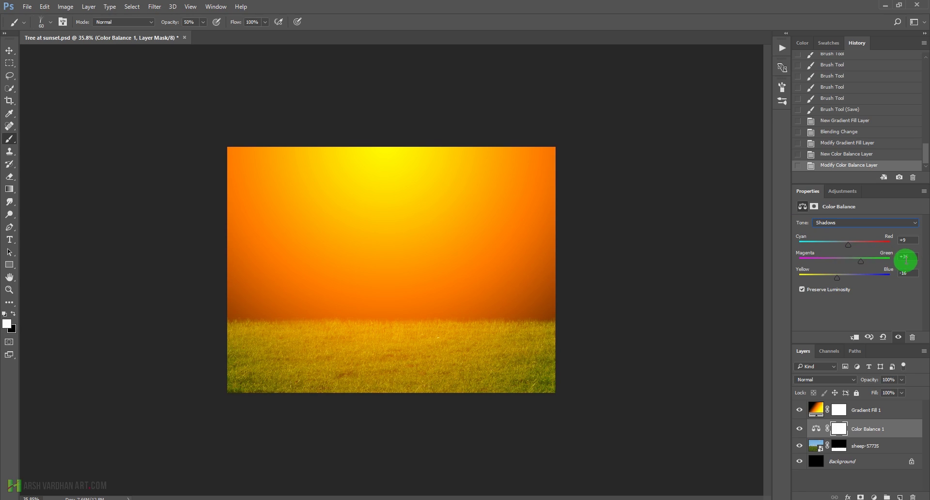
Compare the grass with and without the Color Balance adjustment, also with the gradient fill hidden, and restore both layers' visibility.
click(800, 428)
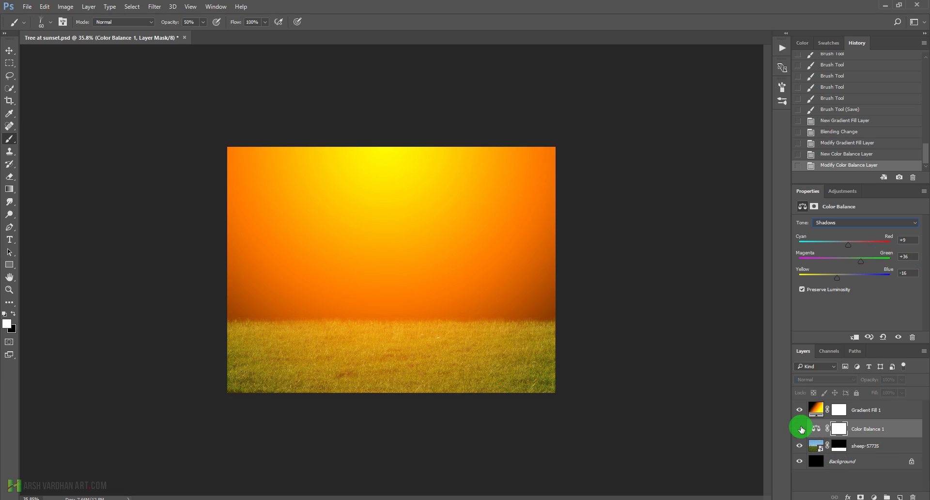
click(800, 429)
click(800, 429)
click(800, 429)
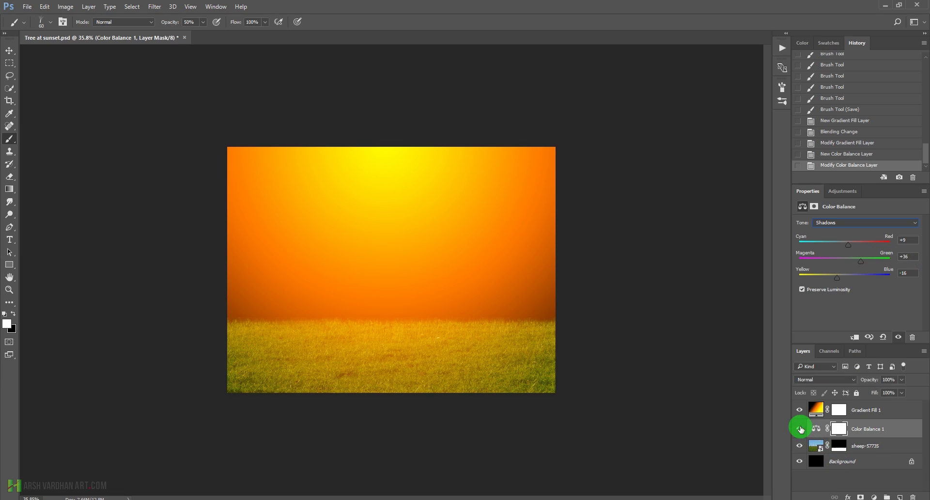
click(800, 429)
click(800, 410)
click(800, 429)
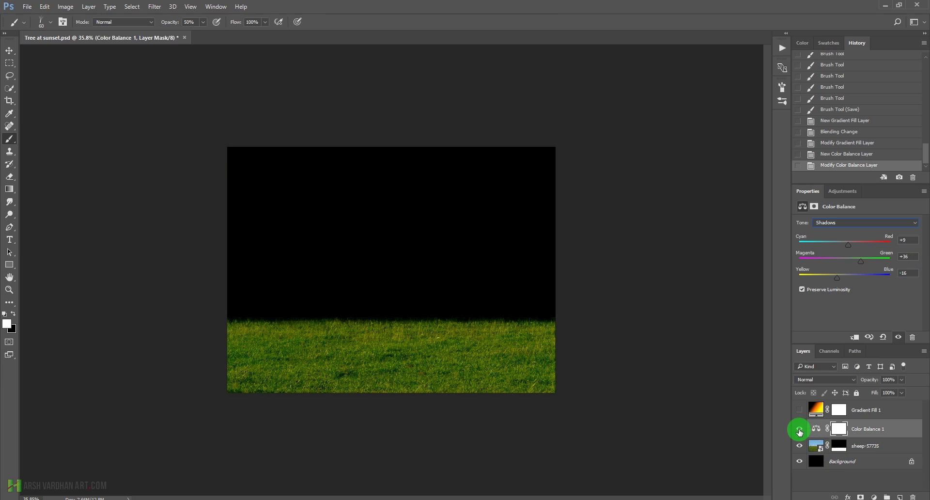
click(800, 429)
click(800, 429)
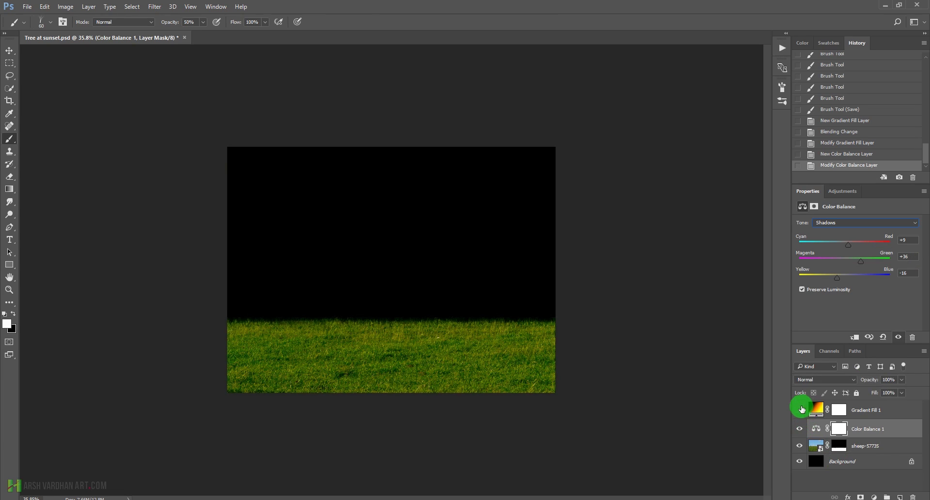
click(800, 410)
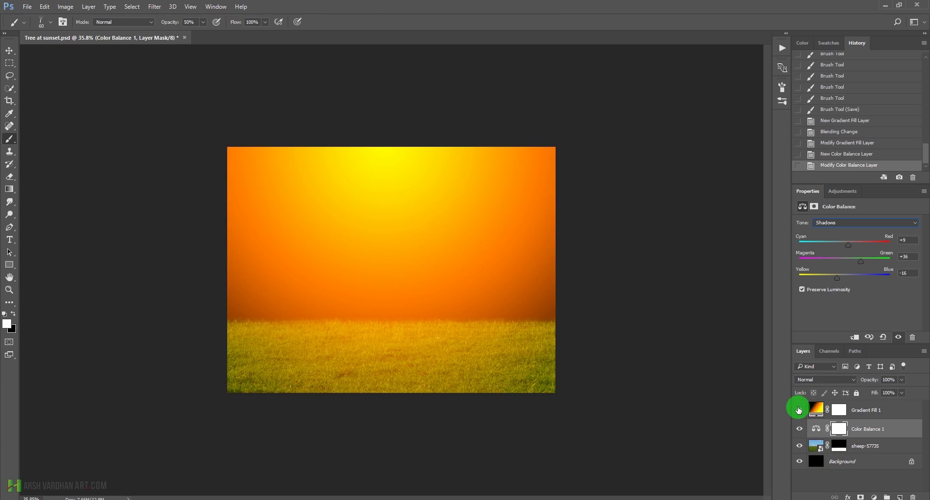
Set the Color Balance shadows' Magenta-Green to +29 and the highlights to Cyan-Red -44 and Yellow-Blue -44.
drag(861, 261, 865, 265)
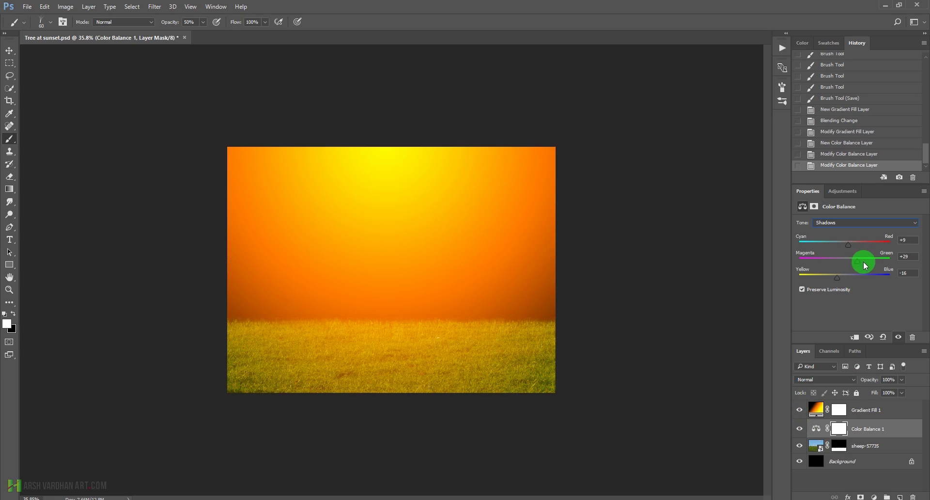
click(850, 222)
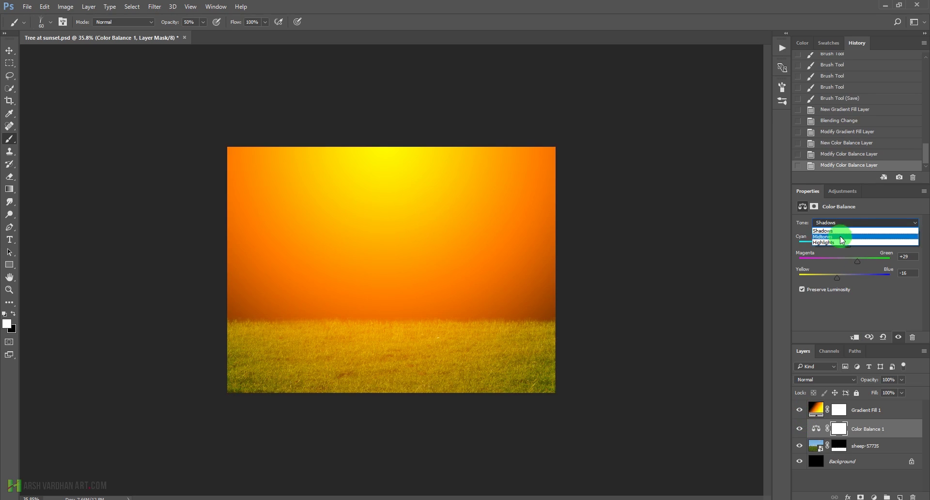
click(832, 242)
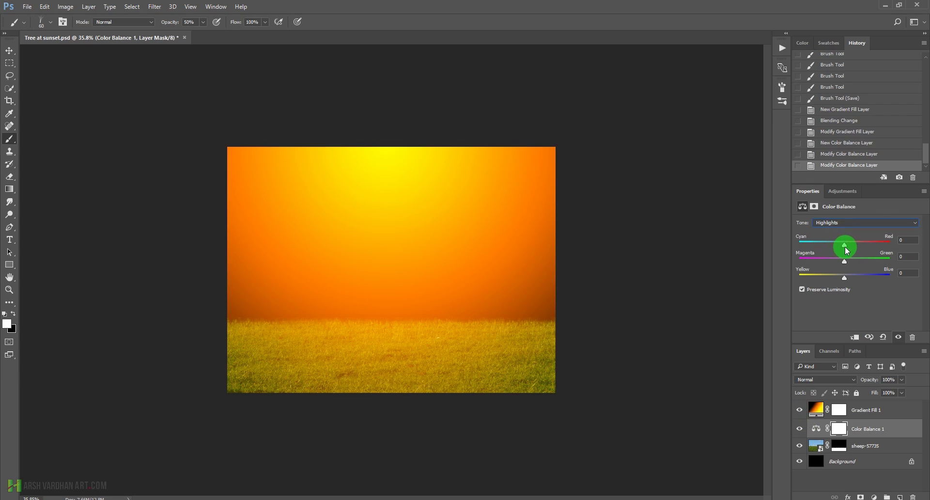
drag(847, 250, 822, 245)
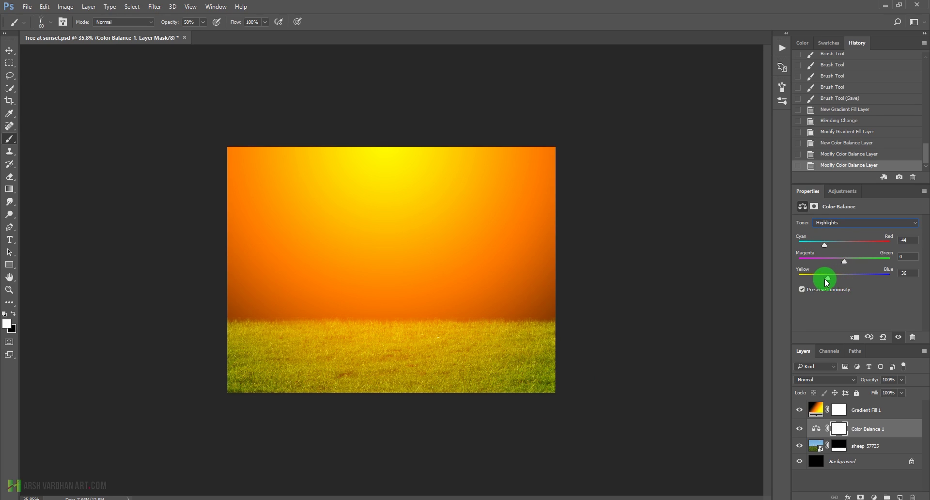
mouse_move(826, 279)
mouse_down()
mouse_move(812, 277)
mouse_move(859, 281)
mouse_move(828, 279)
mouse_up()
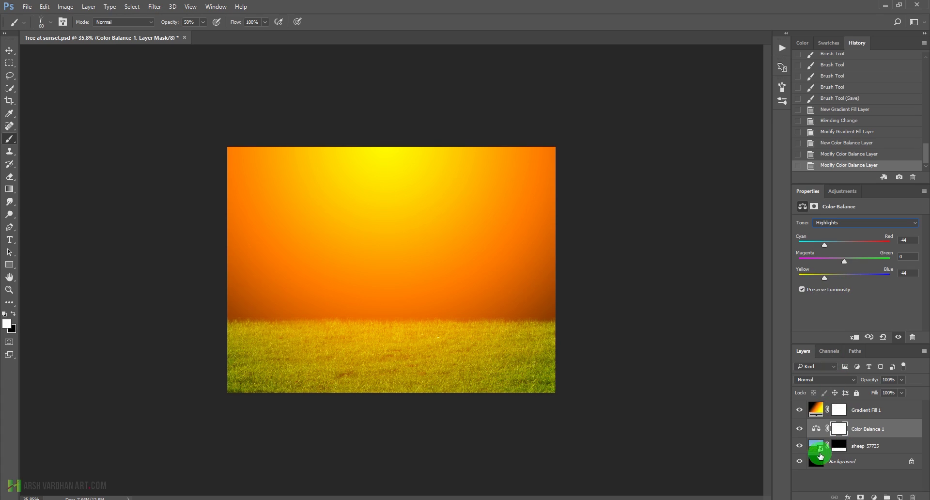
Compare the grass color before and after the Color Balance highlights change, leaving the adjustment layer shown.
click(800, 430)
click(800, 430)
click(800, 429)
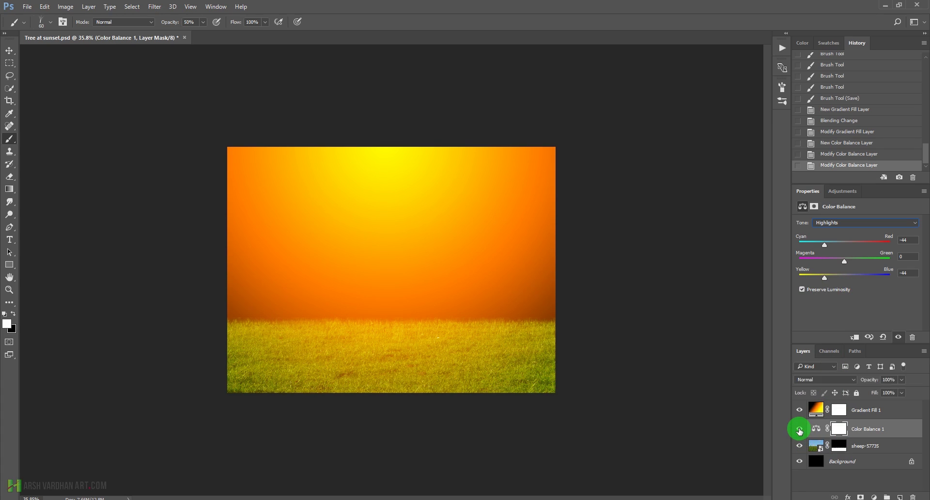
click(800, 429)
click(800, 429)
click(800, 429)
click(800, 429)
Save the document.
drag(370, 267, 385, 280)
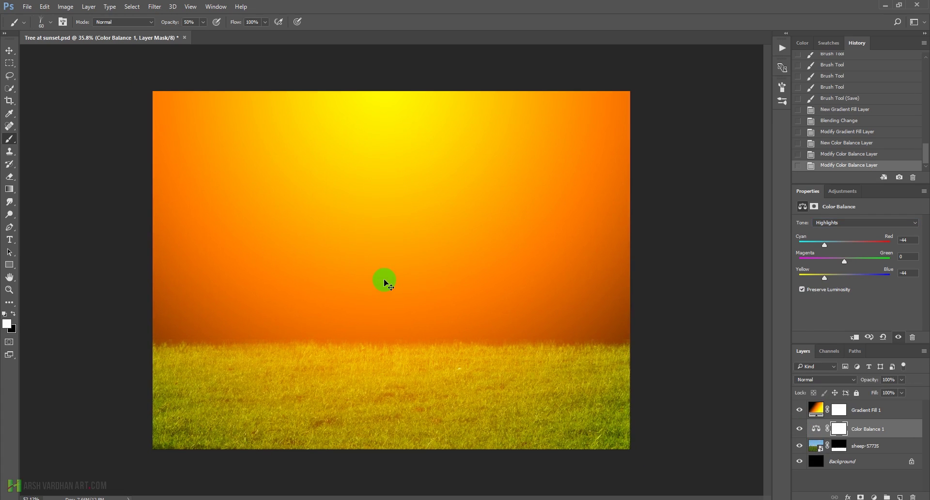
key(ctrl+s)
Retouch the sheep-57735 layer mask with the grass brush along the left end of the grass's upper edge.
drag(285, 336, 330, 318)
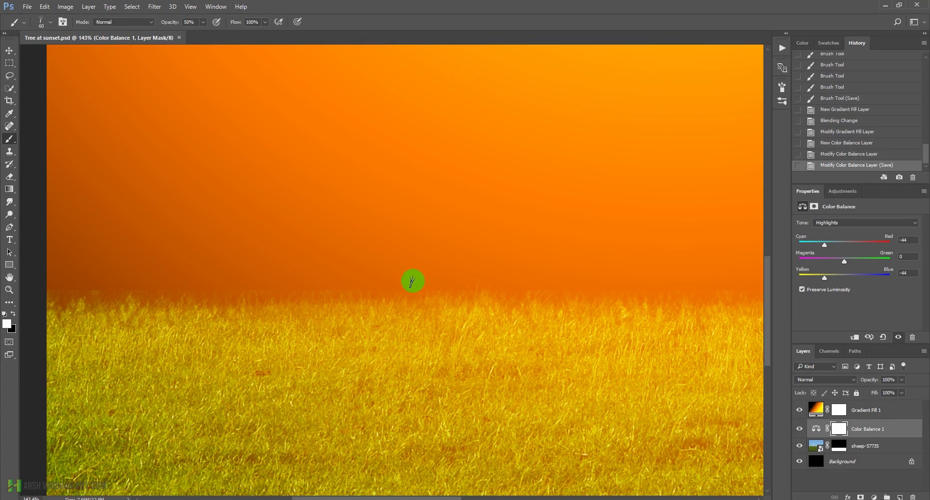
click(843, 445)
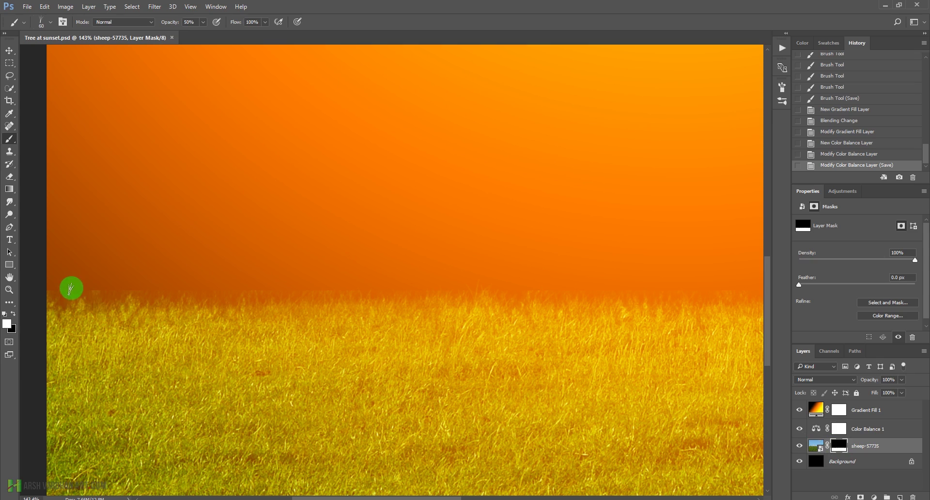
drag(49, 289, 95, 290)
click(105, 290)
click(89, 294)
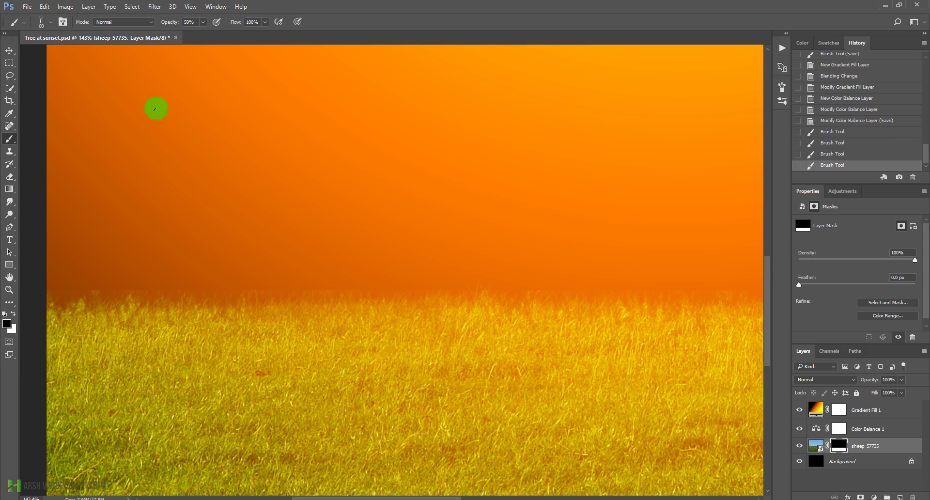
Set the brush to 100% opacity and 45 px and paint black on the mask over the stray grass tips at the horizon's left end.
drag(165, 21, 207, 22)
key(bracketleft)
key(bracketleft)
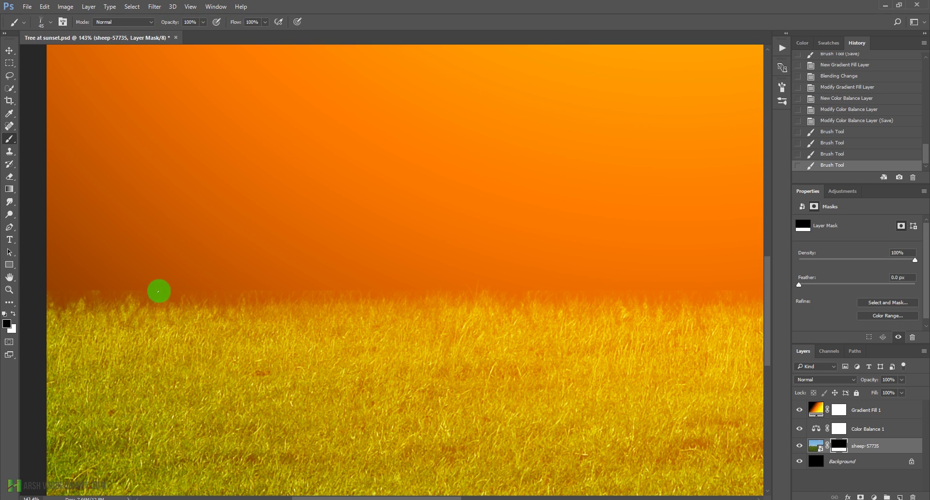
click(155, 290)
click(123, 291)
click(121, 291)
click(92, 290)
click(80, 290)
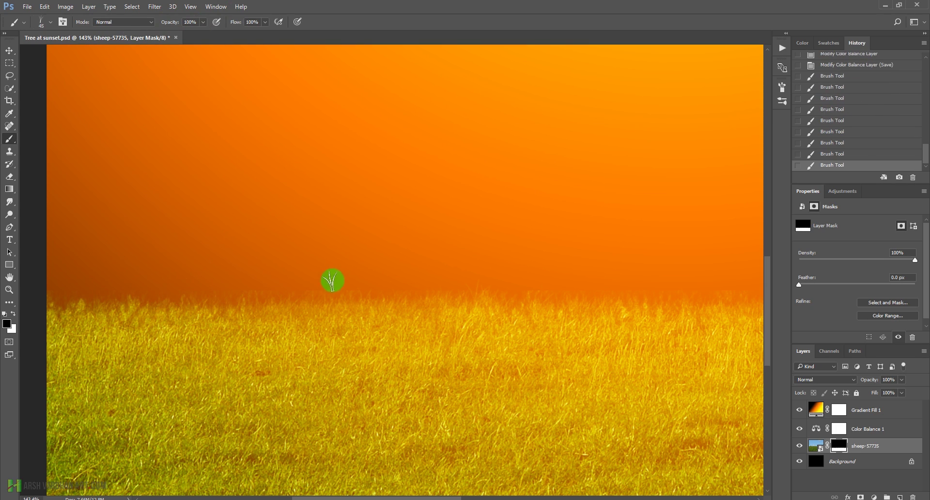
Reduce the brush size to 20 px and continue masking stray grass tips along the horizon.
click(232, 282)
key(bracketleft)
key(bracketleft)
key(bracketleft)
click(264, 291)
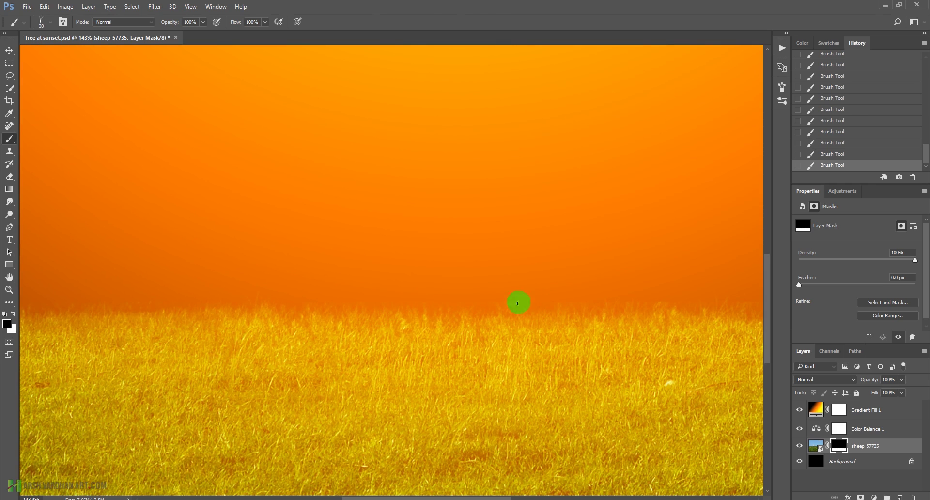
drag(637, 308, 349, 338)
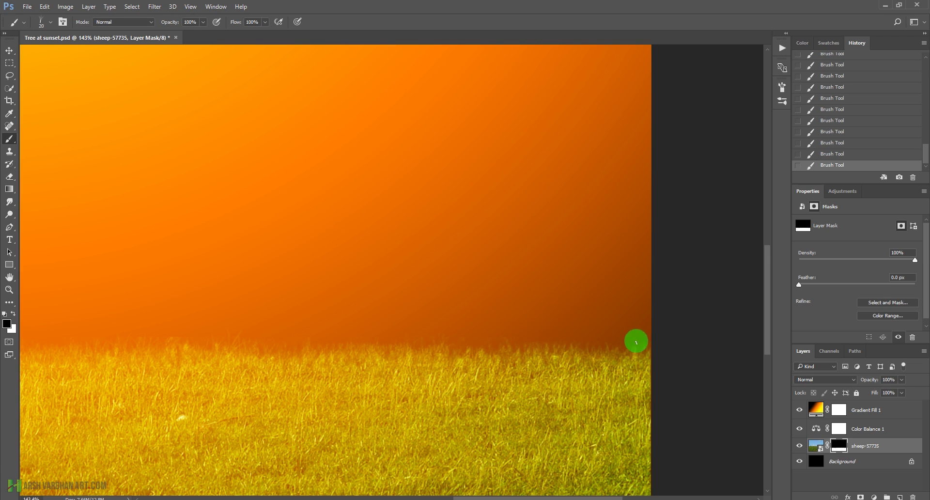
drag(259, 369, 455, 364)
drag(197, 353, 333, 347)
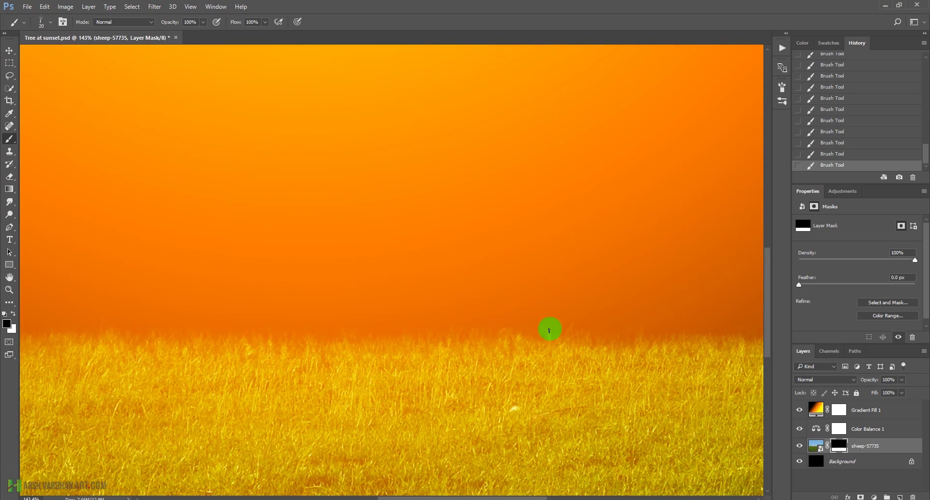
Save the document with the retouched grass mask.
drag(126, 341, 625, 363)
drag(380, 358, 397, 347)
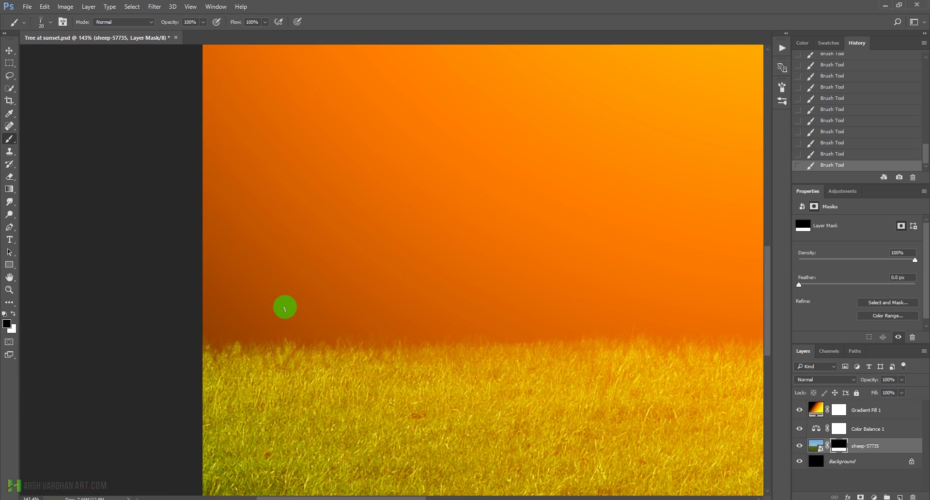
mouse_move(333, 279)
mouse_down()
mouse_move(312, 285)
mouse_move(364, 318)
mouse_move(354, 322)
mouse_up()
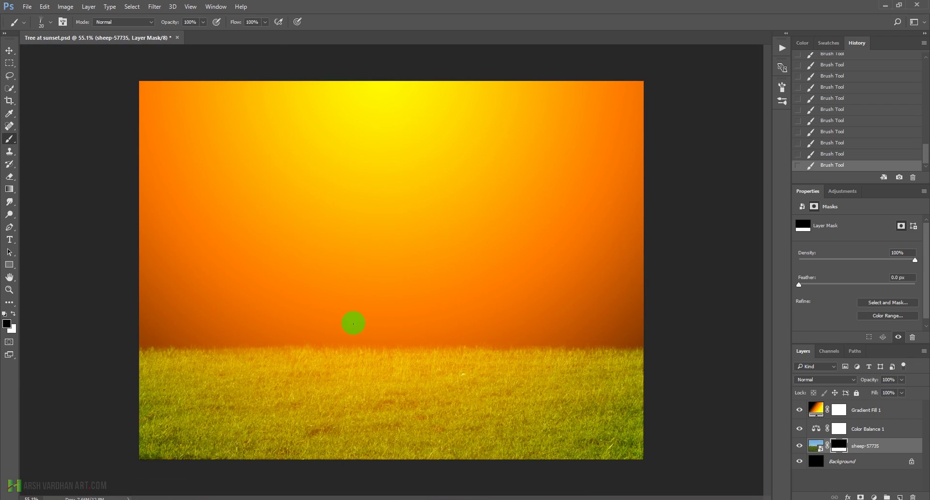
key(ctrl+s)
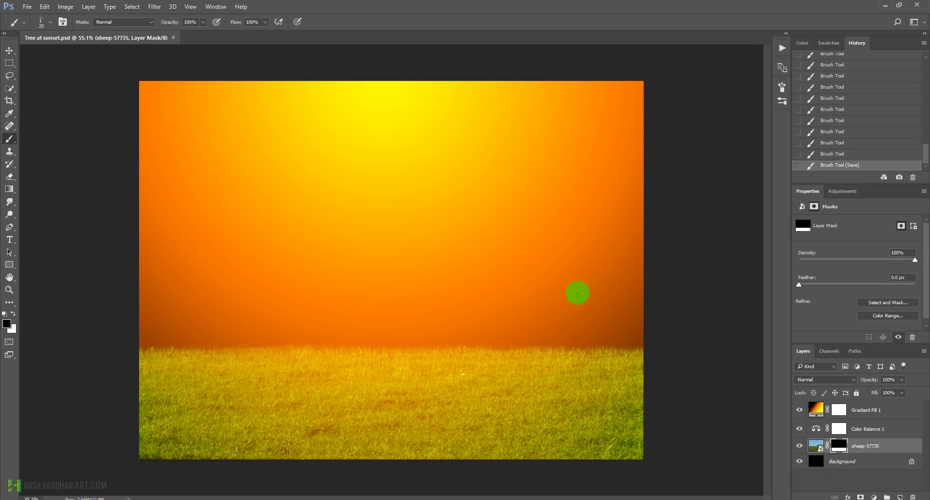
Reposition the Gradient Fill 1 radial gradient upward so its yellow center sits near the top edge of the image.
click(814, 409)
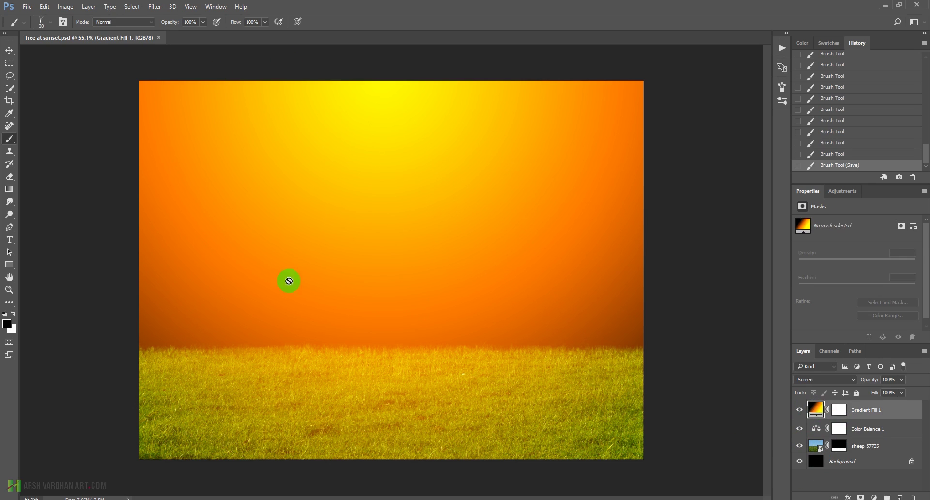
key(v)
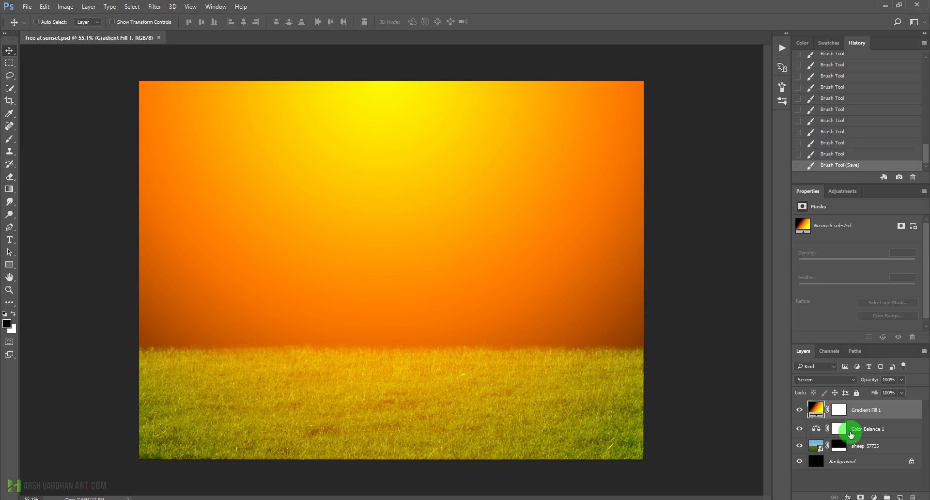
double_click(817, 410)
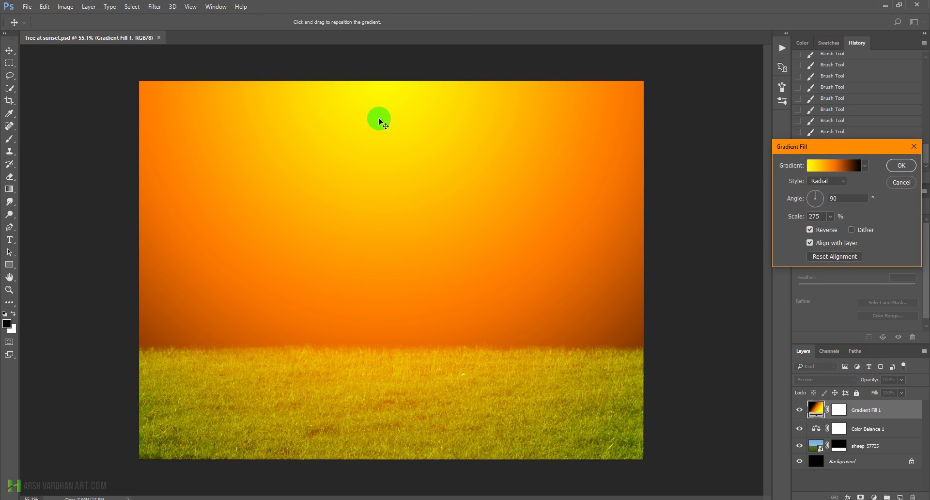
drag(378, 115, 396, 72)
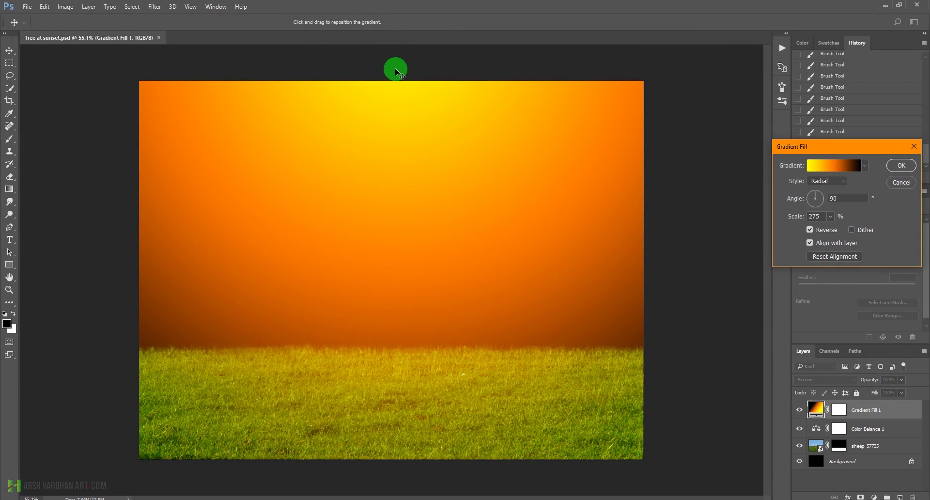
Move the gradient's orange color stop to location 71%, apply the gradient fill, and save the document.
click(830, 166)
click(731, 241)
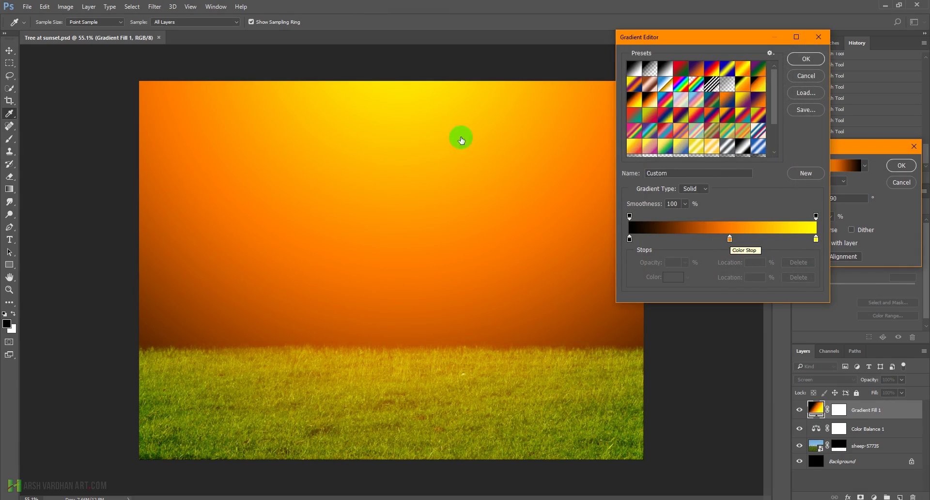
click(732, 241)
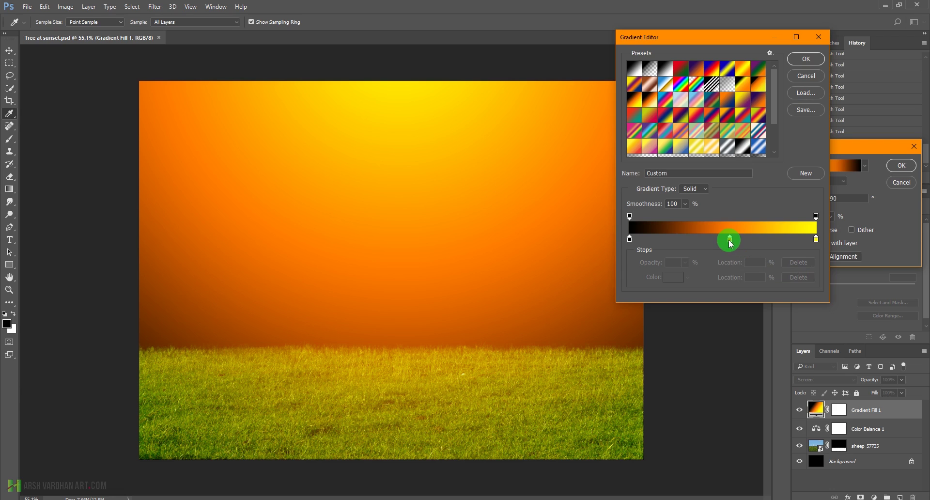
drag(732, 239, 763, 240)
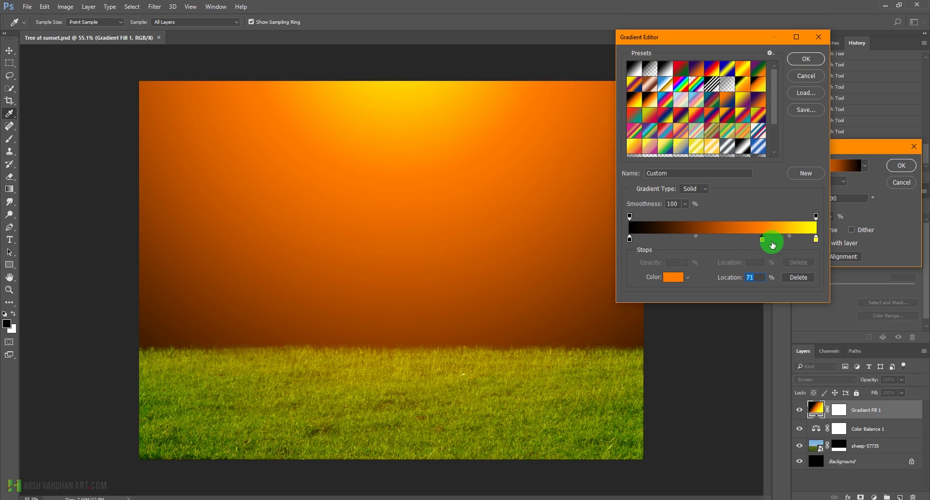
click(806, 59)
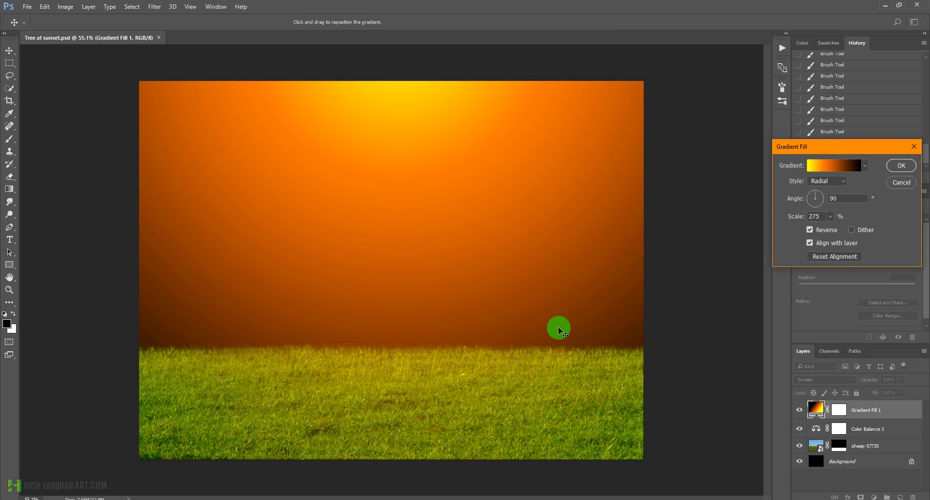
click(901, 165)
key(ctrl+s)
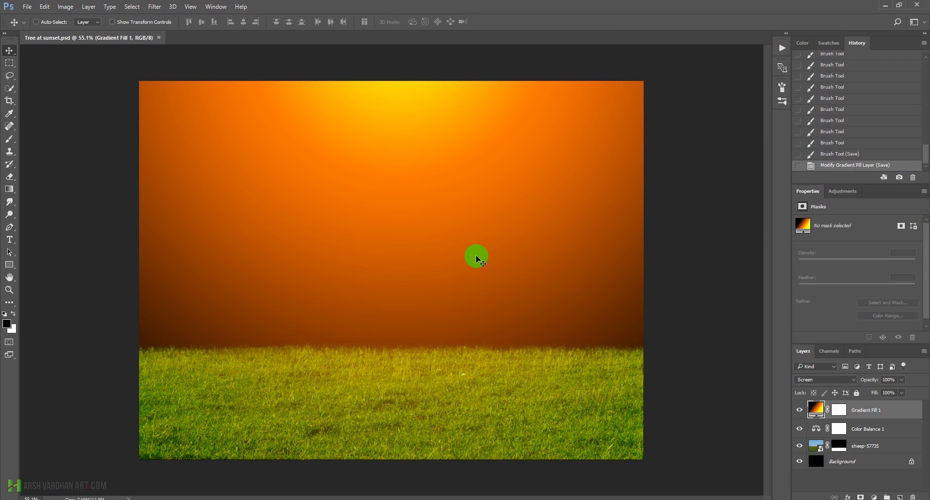
Add a new layer directly above Color Balance 1, name it "tree", and save the document.
click(820, 436)
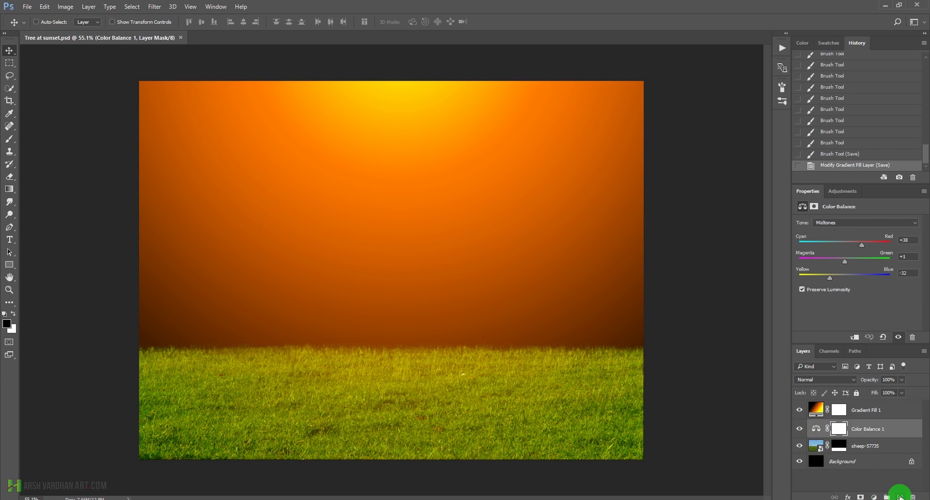
click(900, 496)
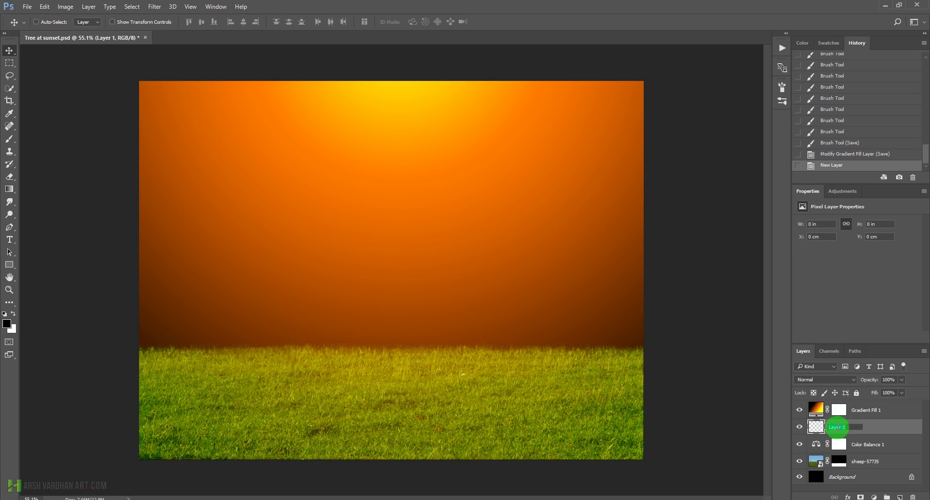
double_click(838, 427)
text(tree)
key(Return)
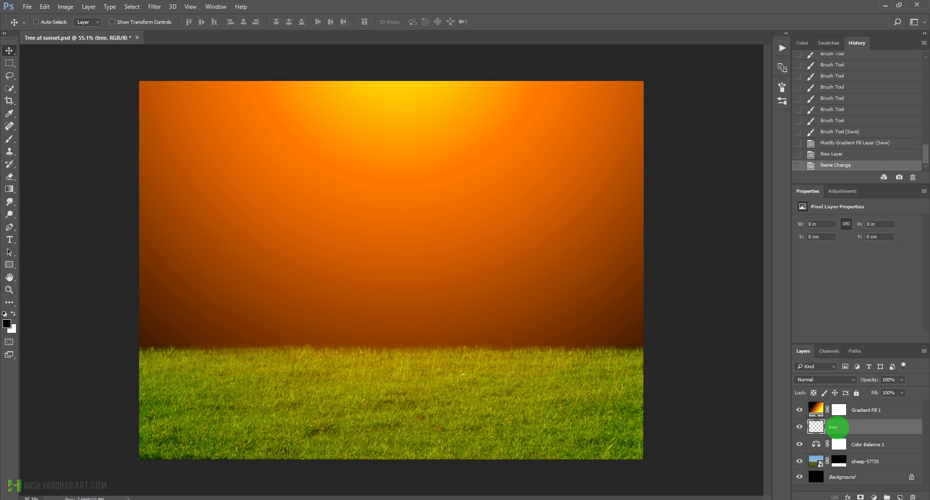
key(ctrl+s)
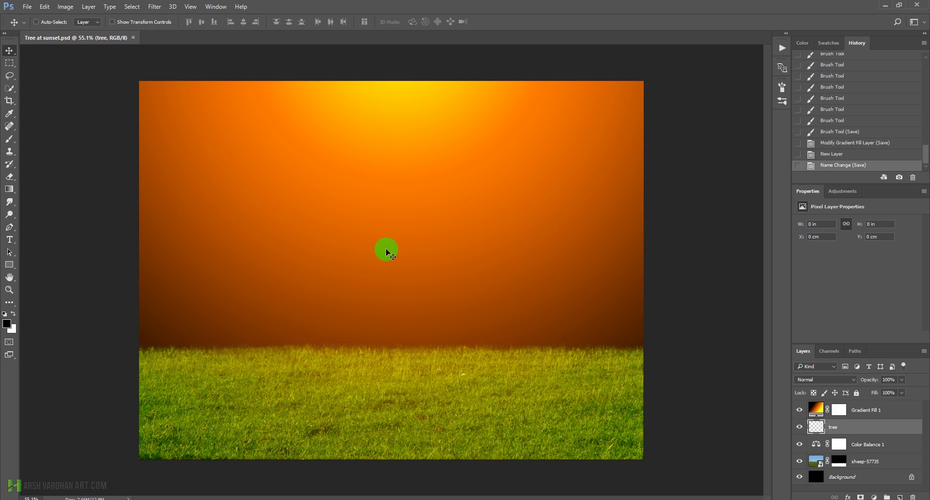
Draw an open S-shaped trunk path with the Pen tool in Path mode, rising from the grass into the left part of the sky.
key(p)
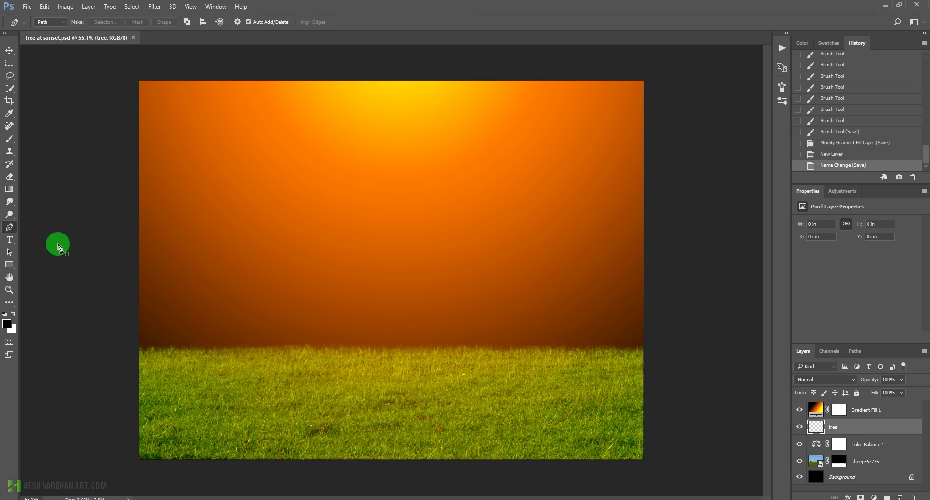
click(52, 22)
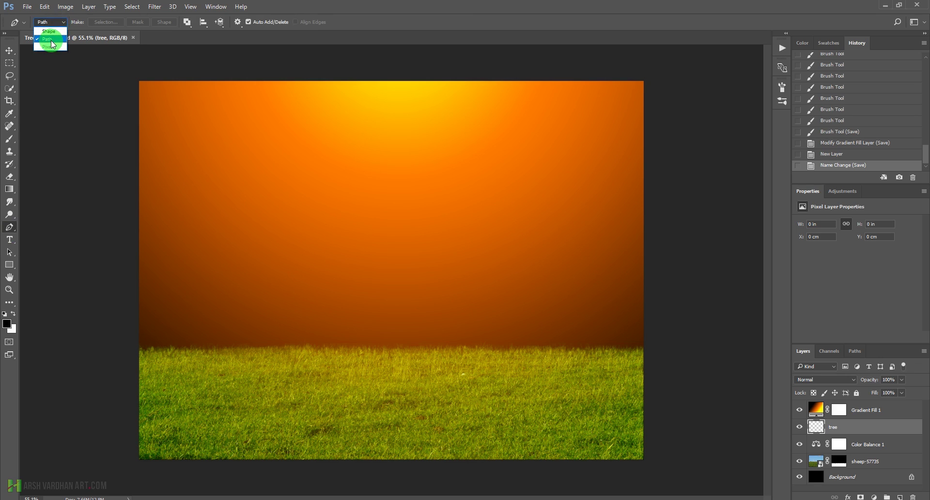
click(46, 38)
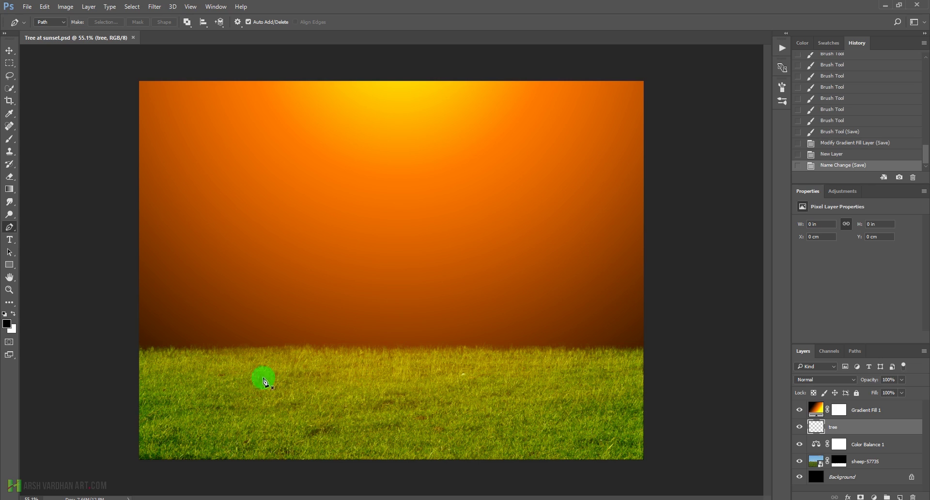
click(241, 372)
drag(241, 292, 281, 272)
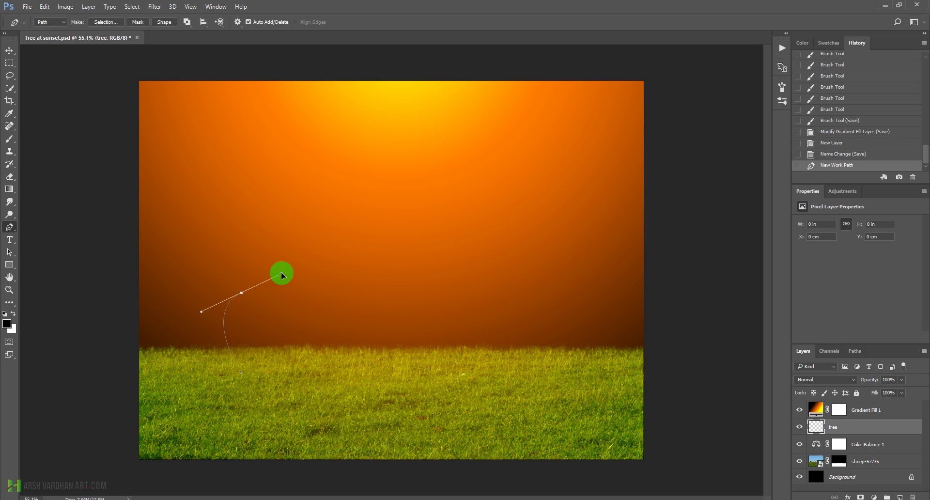
drag(285, 235, 285, 214)
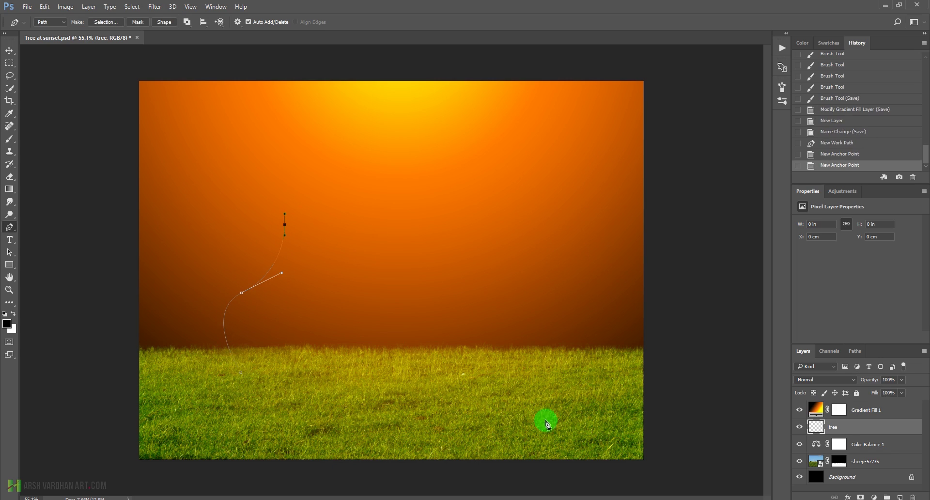
Start the Tree render filter on the trunk path and set the Light Direction to 147.
click(154, 8)
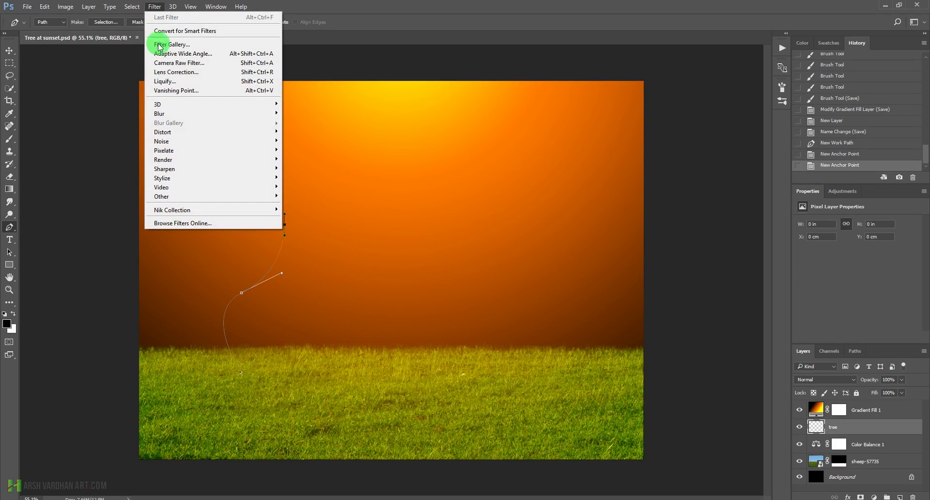
mouse_move(171, 161)
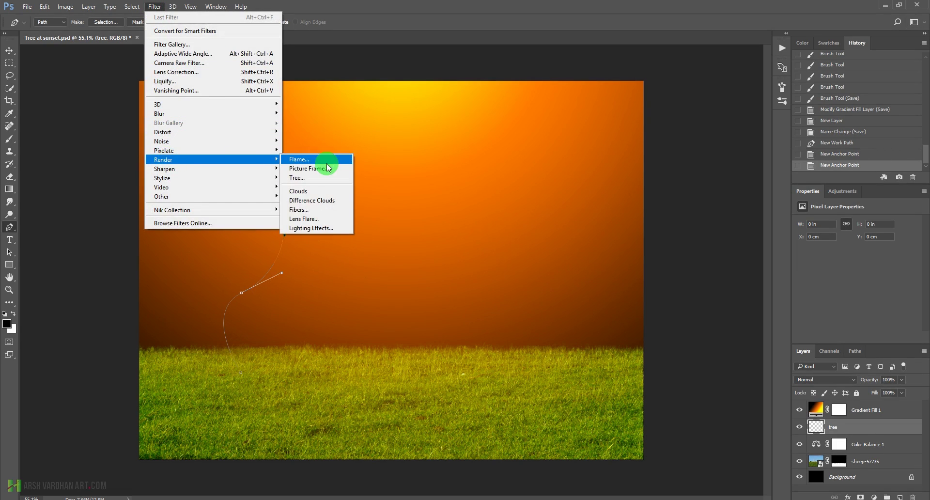
click(304, 177)
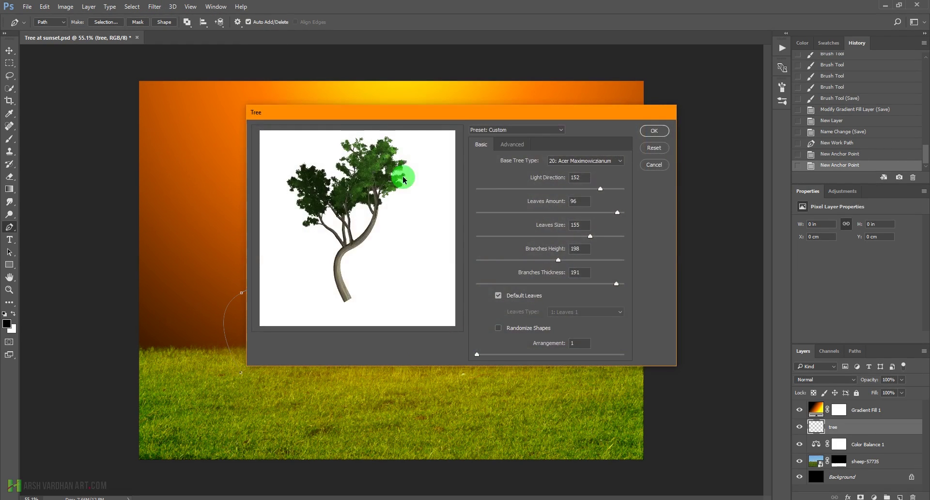
drag(453, 119, 503, 97)
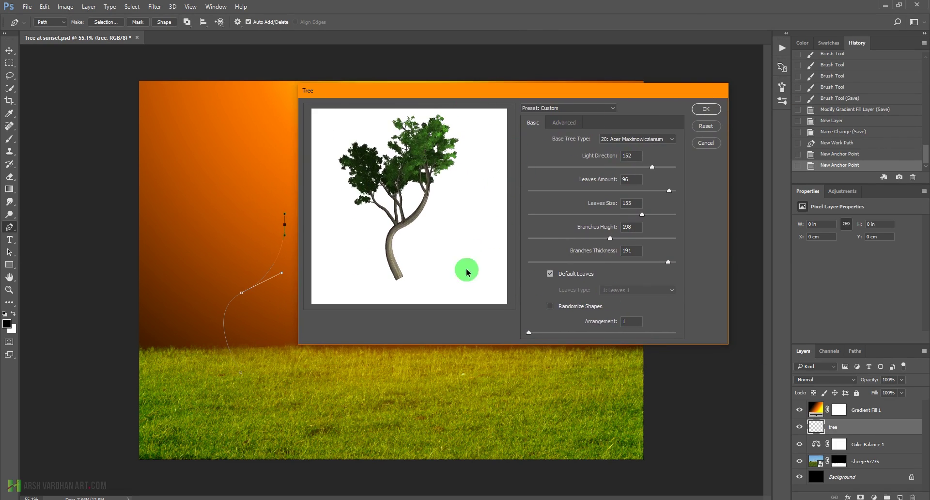
drag(513, 88, 582, 94)
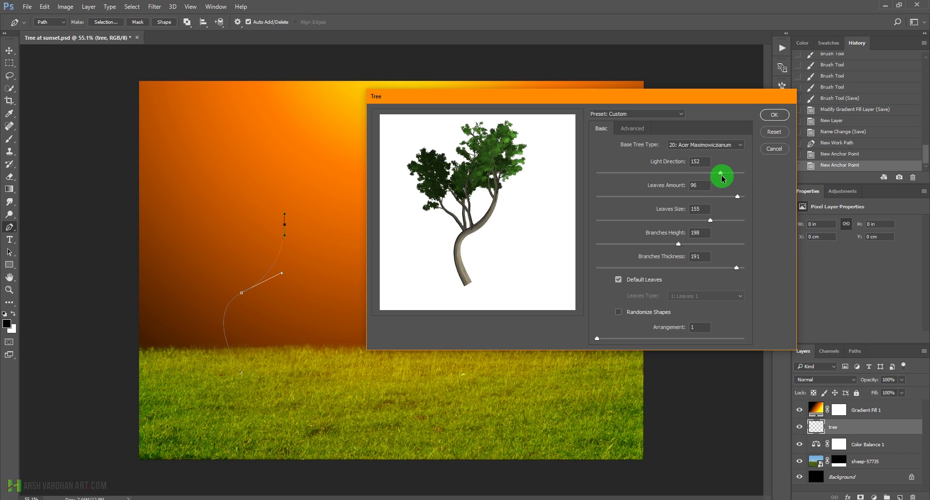
drag(720, 173, 572, 160)
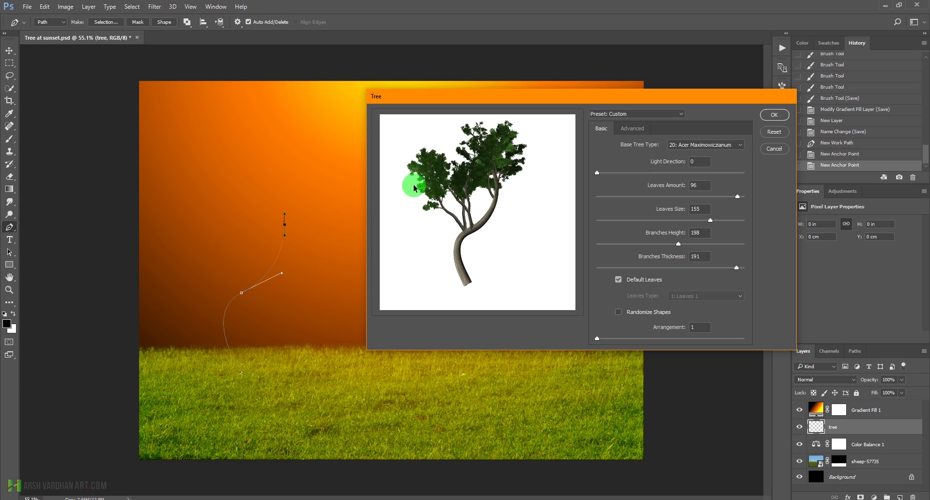
drag(599, 174, 712, 186)
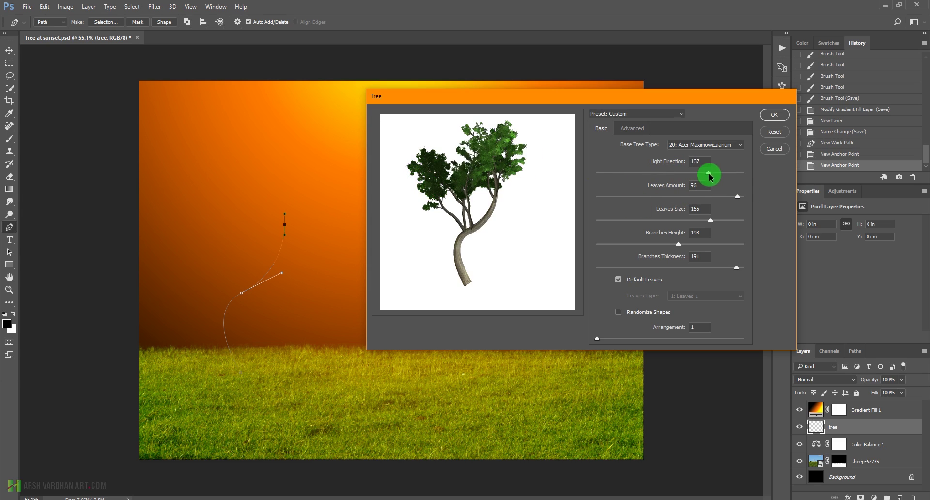
mouse_move(720, 176)
mouse_down()
mouse_move(709, 175)
mouse_move(718, 177)
mouse_up()
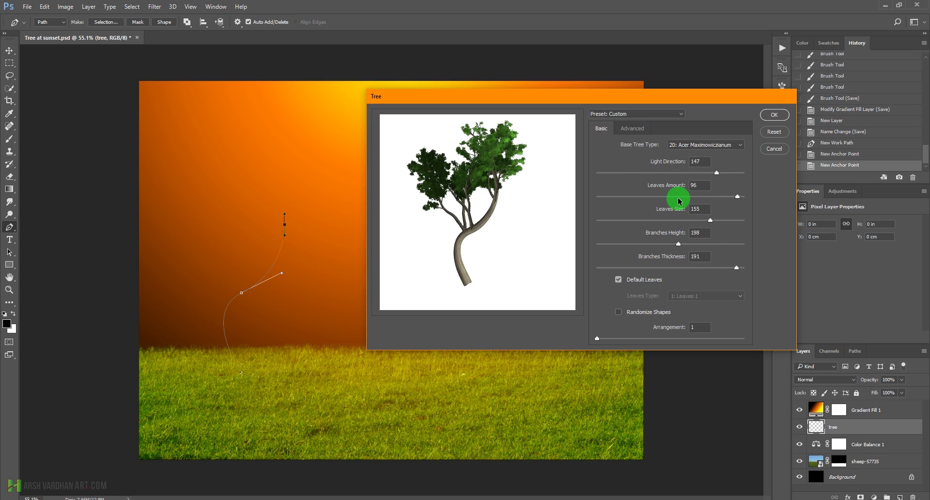
Set the tree's Leaves Amount to 32 and Leaves Size to 68.
drag(680, 201, 617, 200)
mouse_move(688, 205)
mouse_down()
mouse_move(656, 197)
mouse_move(670, 203)
mouse_up()
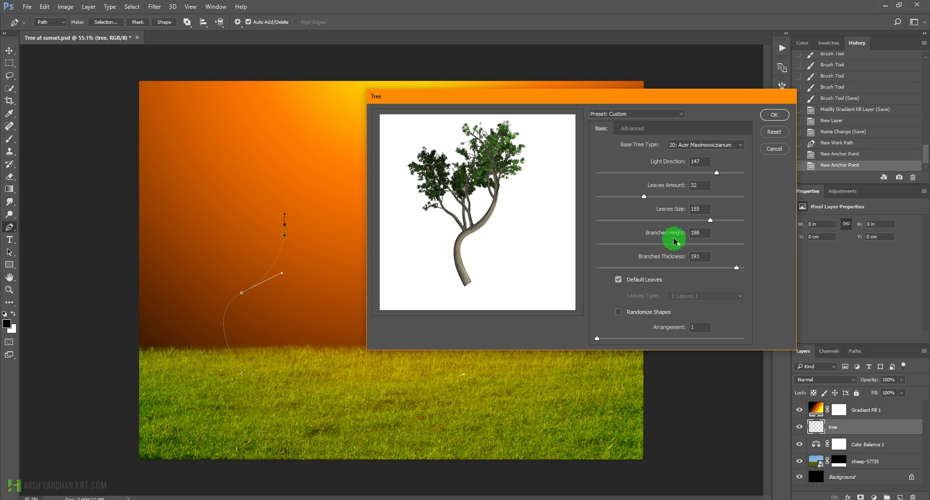
click(654, 222)
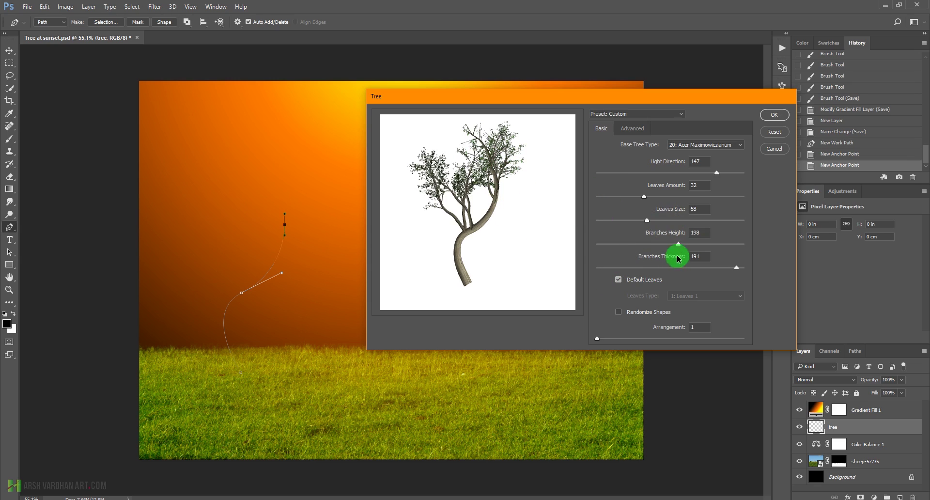
Try different Branches Height values for the tree and set it to 228.
drag(678, 243, 639, 246)
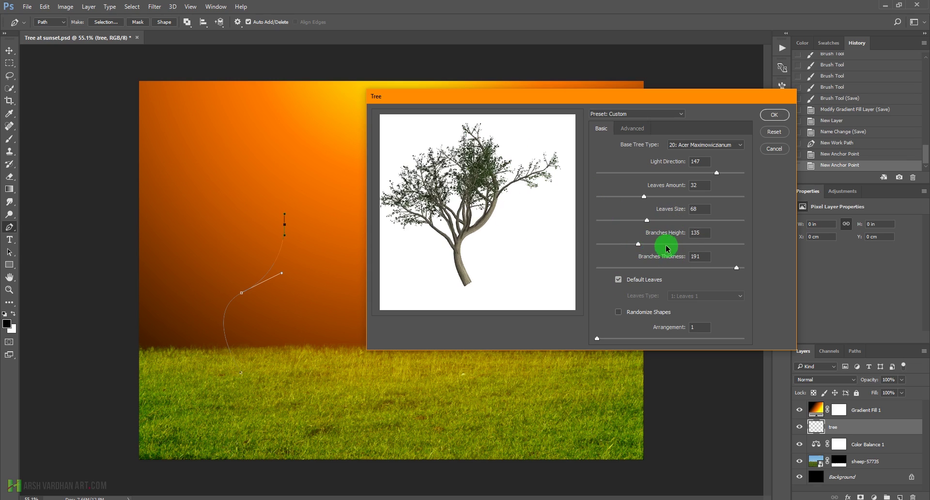
mouse_move(692, 248)
mouse_down()
mouse_move(725, 247)
mouse_move(697, 249)
mouse_up()
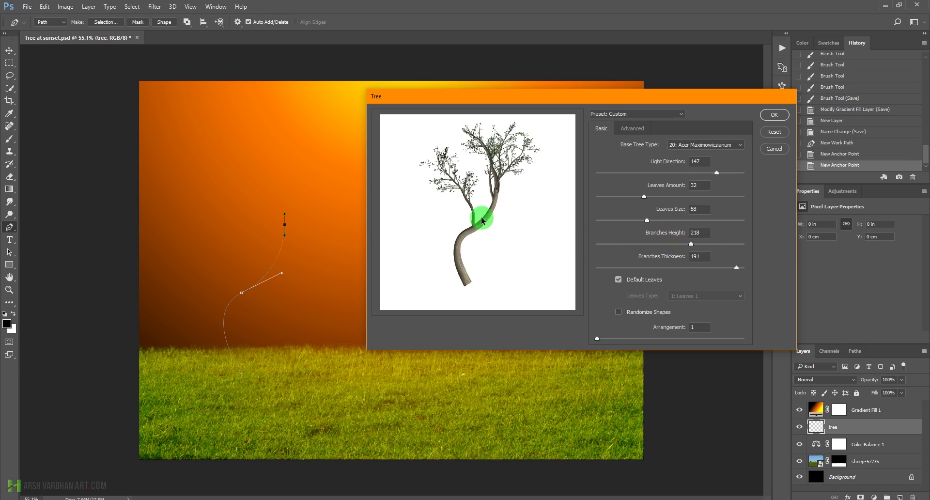
drag(722, 242, 700, 247)
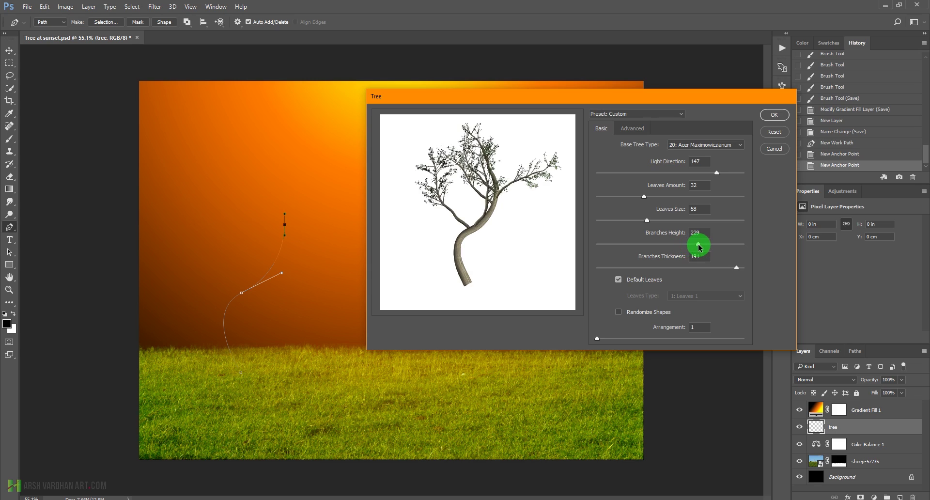
drag(708, 247, 688, 247)
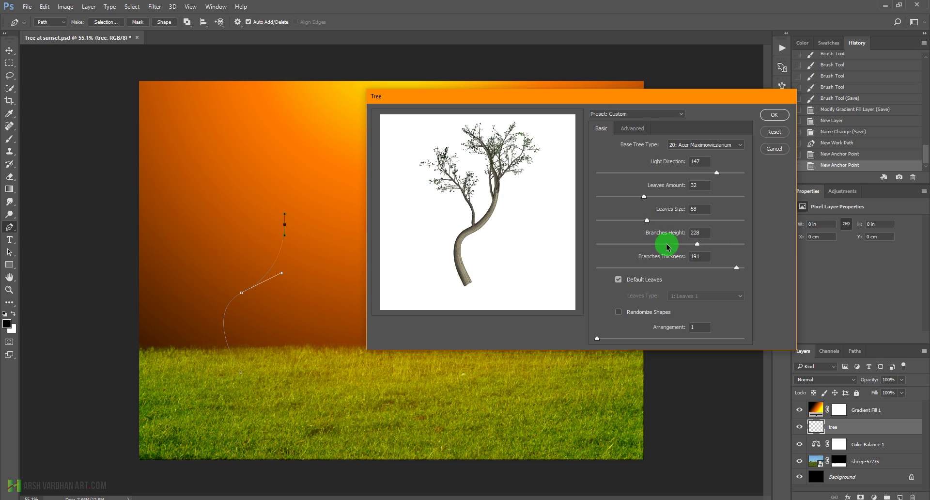
Set the tree's Branches Height to 238 and render the tree on its layer.
drag(668, 247, 716, 247)
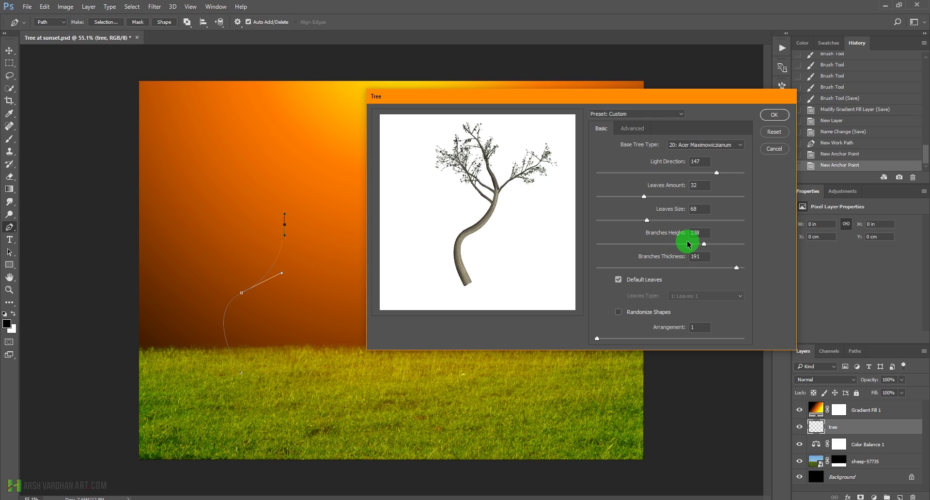
click(699, 246)
click(774, 115)
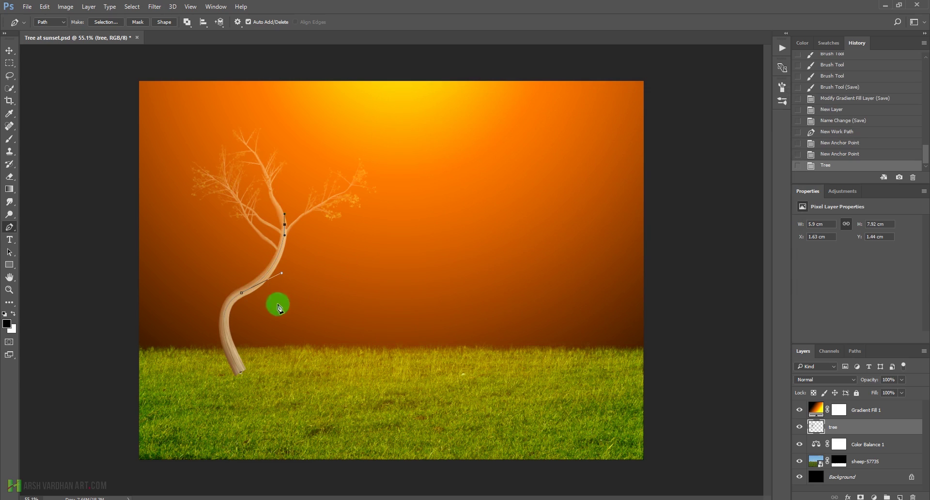
Delete the Work Path that was used for the tree trunk.
click(9, 51)
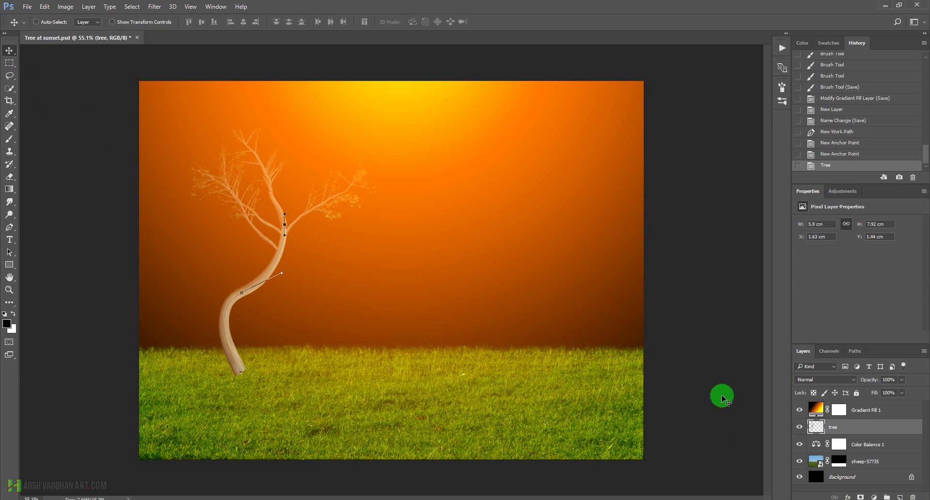
click(857, 351)
click(851, 413)
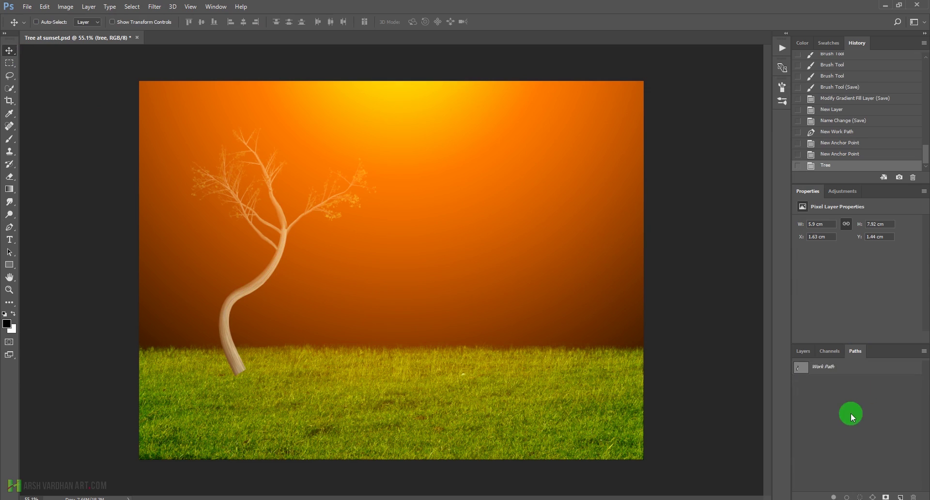
click(819, 368)
click(913, 496)
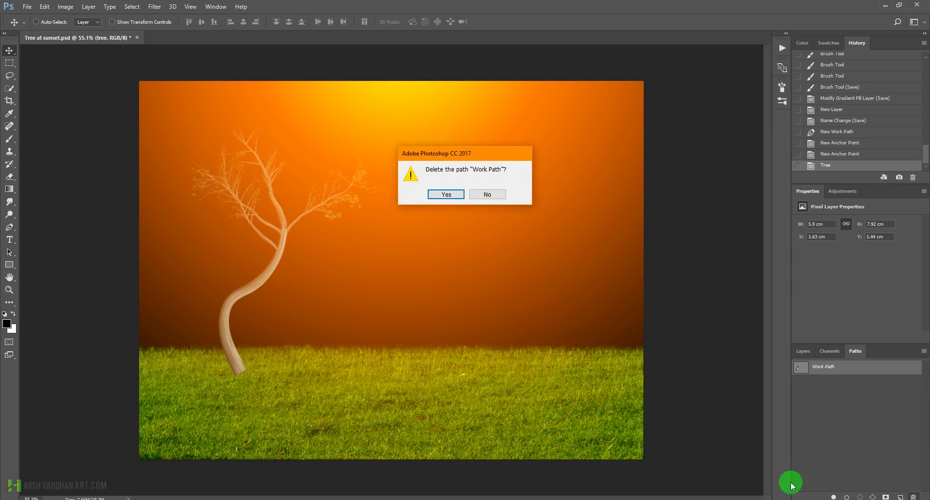
click(451, 195)
Turn the tree layer into a black silhouette using Hue/Saturation with Lightness at -100.
click(803, 351)
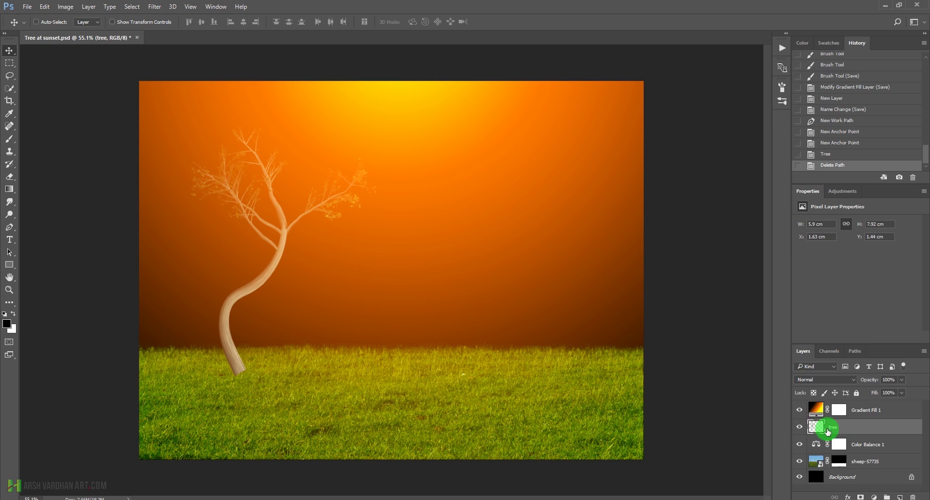
key(ctrl+u)
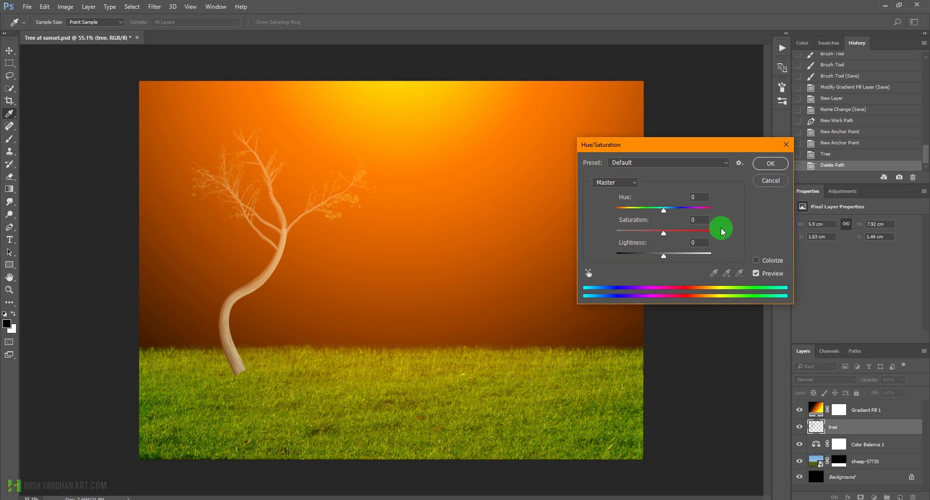
drag(665, 262, 603, 257)
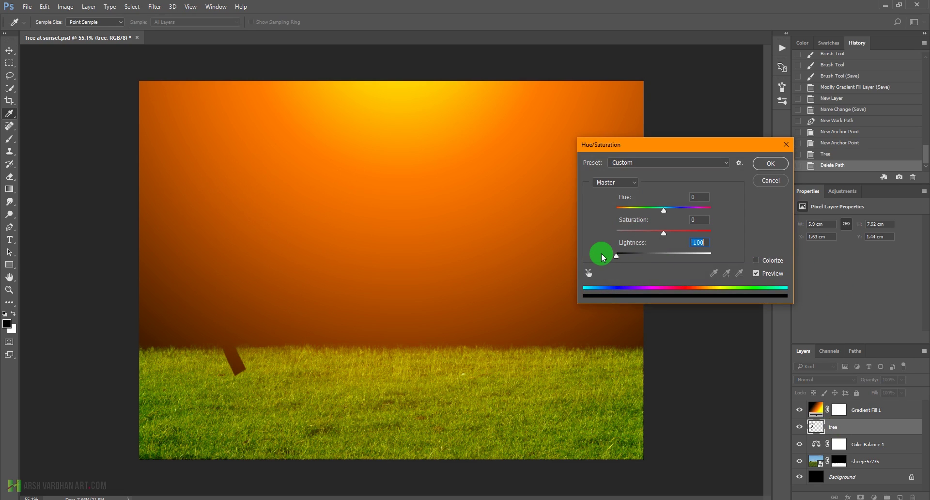
mouse_move(602, 254)
mouse_down()
mouse_move(644, 261)
mouse_move(617, 257)
mouse_up()
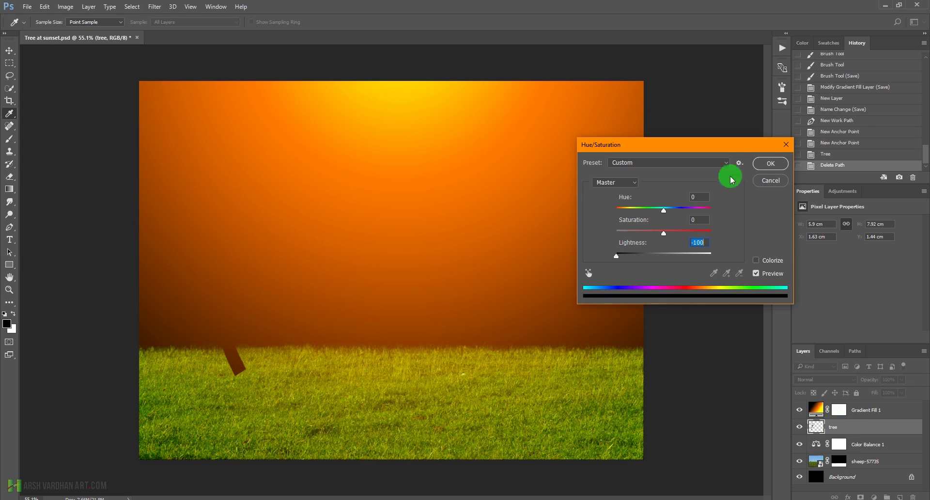
click(769, 164)
Place the tree layer above the Gradient Fill 1 layer and add a layer mask to it.
key(v)
drag(817, 425, 819, 405)
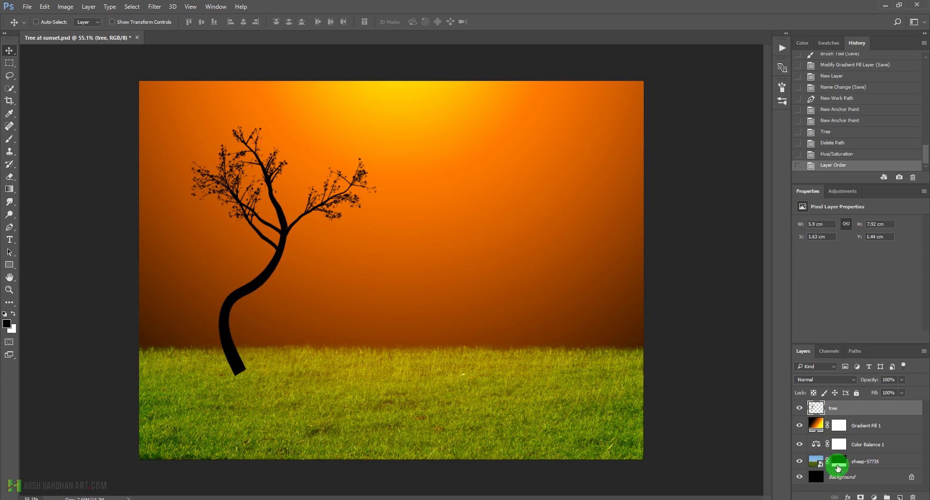
click(861, 497)
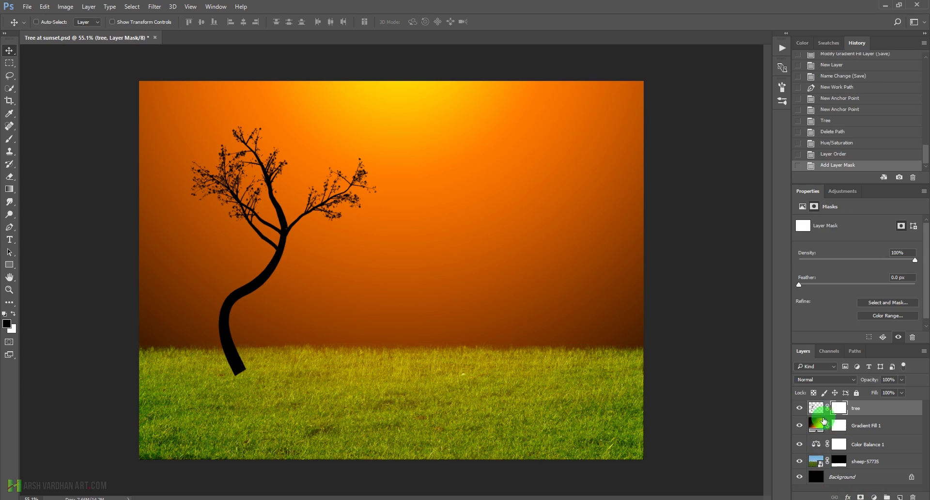
Paint black on the tree's mask along the trunk's lower end with a 20 px grass-shaped brush.
drag(223, 365, 266, 384)
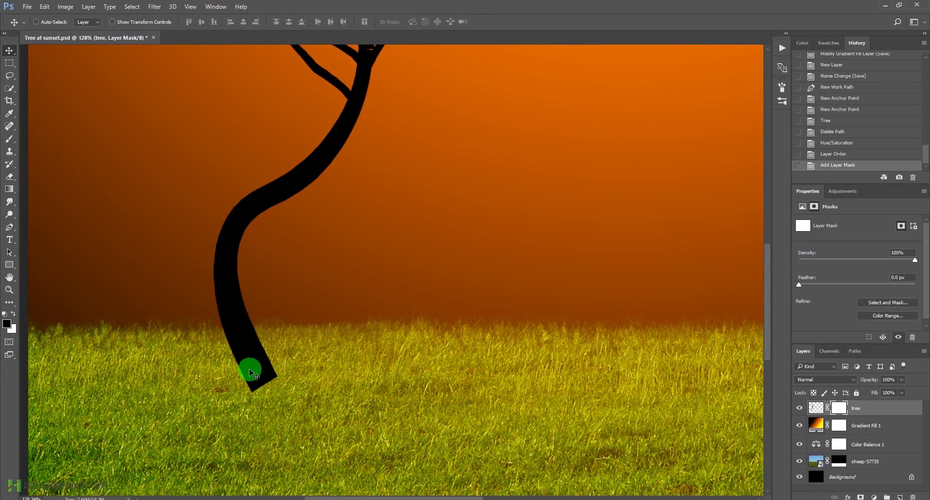
click(10, 143)
click(46, 22)
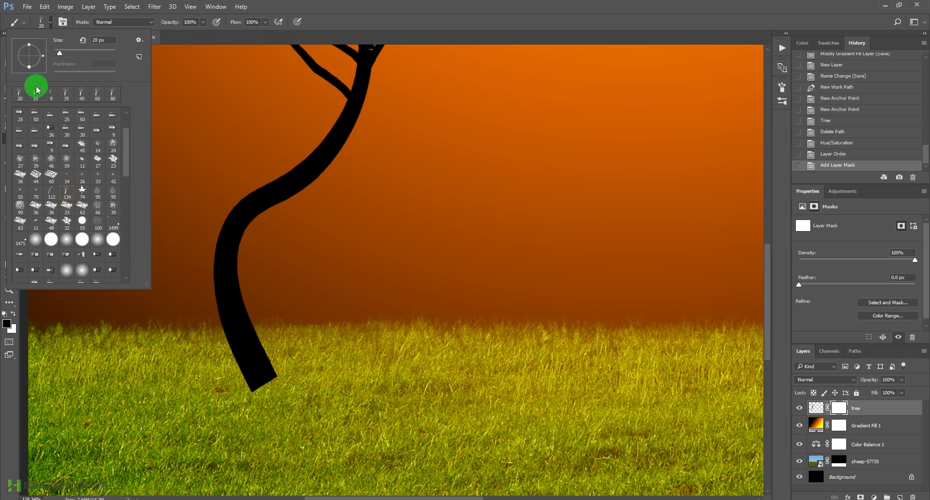
click(415, 6)
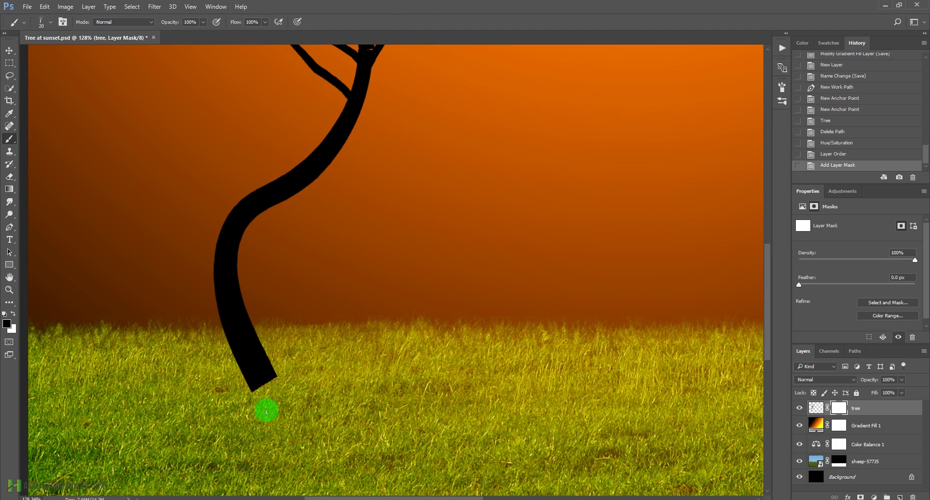
click(251, 390)
click(263, 388)
click(243, 391)
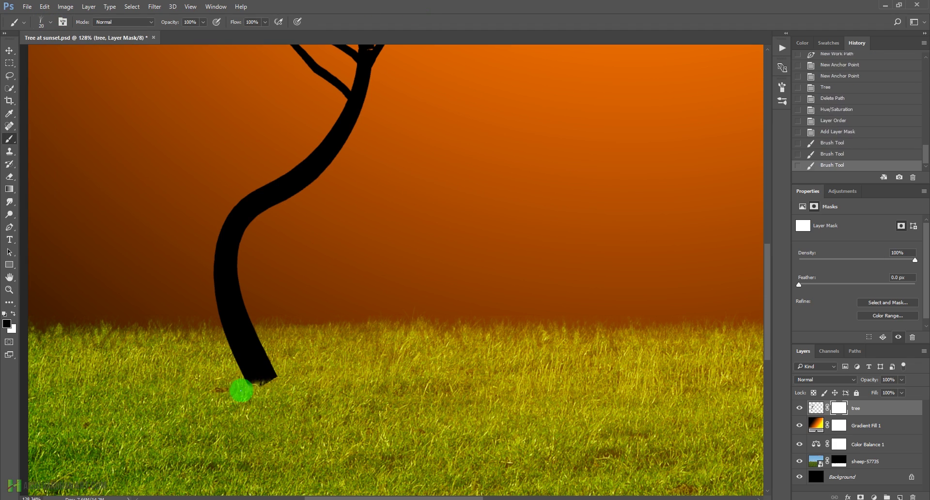
click(267, 384)
Enlarge the grass brush to 50 px and mask the trunk's base up to the top edge of the grass.
key(])
click(247, 392)
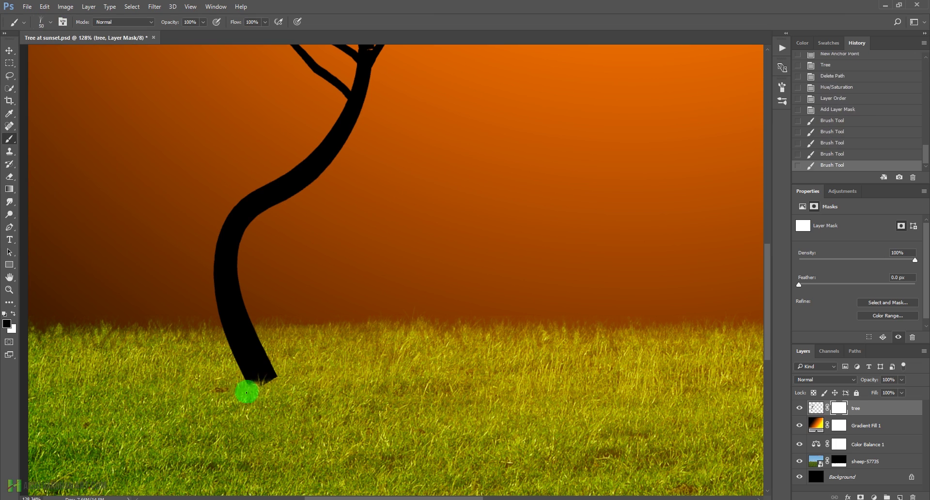
click(237, 390)
click(230, 387)
click(230, 383)
click(248, 376)
click(250, 374)
click(264, 376)
click(278, 380)
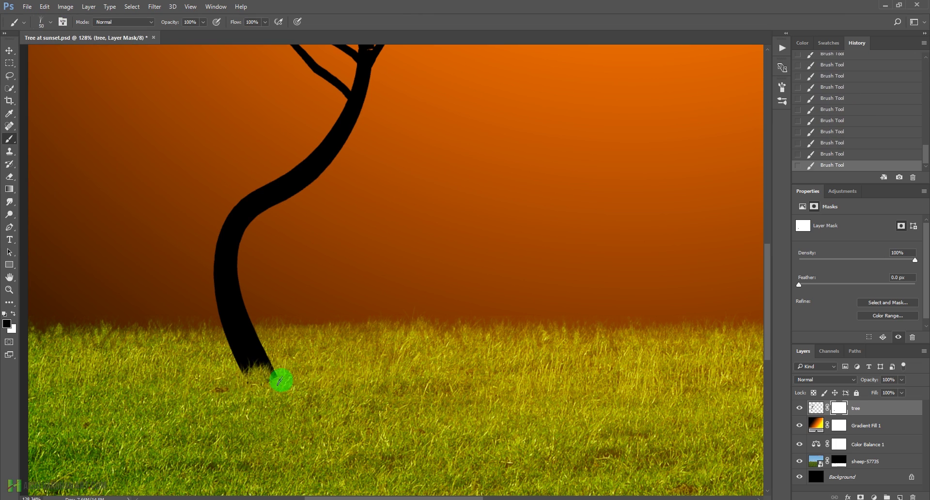
click(264, 374)
click(235, 363)
mouse_move(241, 367)
mouse_down()
mouse_move(281, 363)
mouse_move(239, 371)
mouse_move(278, 355)
mouse_move(249, 369)
mouse_move(261, 357)
mouse_move(253, 350)
mouse_move(225, 357)
mouse_move(250, 337)
mouse_move(222, 339)
mouse_move(241, 334)
mouse_move(255, 355)
mouse_move(265, 345)
mouse_move(255, 330)
mouse_move(246, 349)
mouse_move(255, 359)
mouse_move(268, 339)
mouse_move(236, 353)
mouse_move(277, 351)
mouse_move(251, 339)
mouse_up()
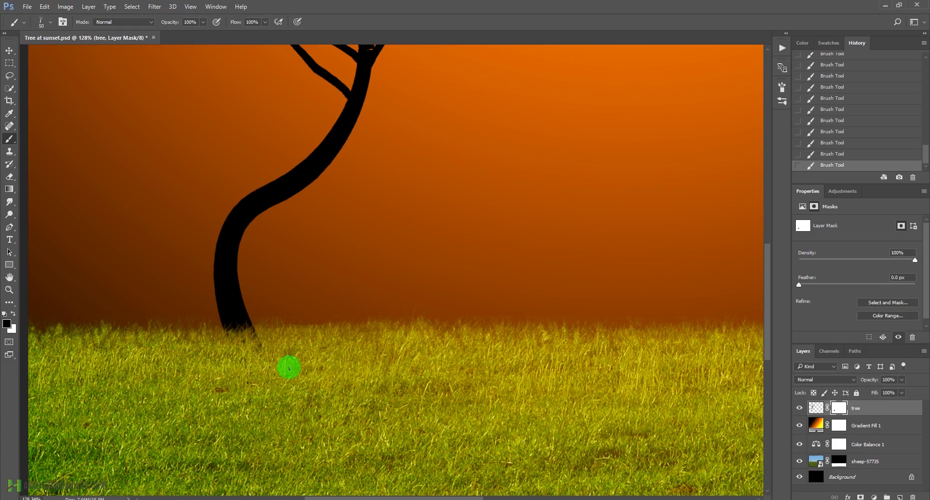
Paint part of the trunk's base back in with white on the tree's mask and save the document.
mouse_move(353, 285)
mouse_down()
mouse_move(285, 340)
mouse_move(336, 363)
mouse_up()
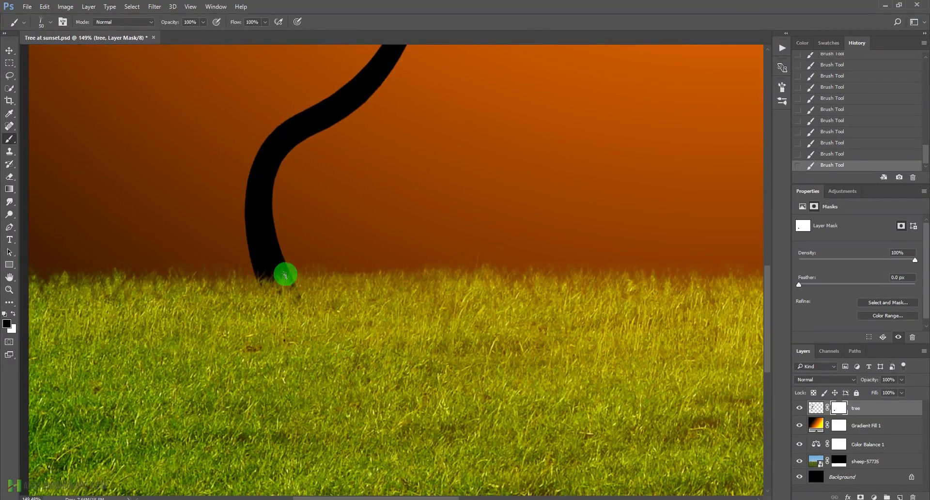
key(x)
mouse_move(276, 276)
mouse_down()
mouse_move(284, 291)
mouse_move(271, 287)
mouse_move(266, 297)
mouse_move(276, 319)
mouse_move(266, 298)
mouse_up()
key(x)
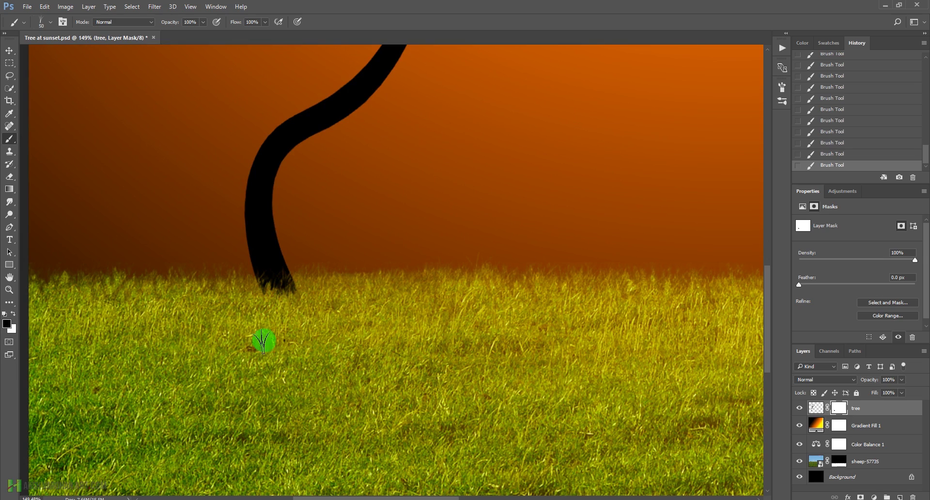
drag(420, 329, 368, 305)
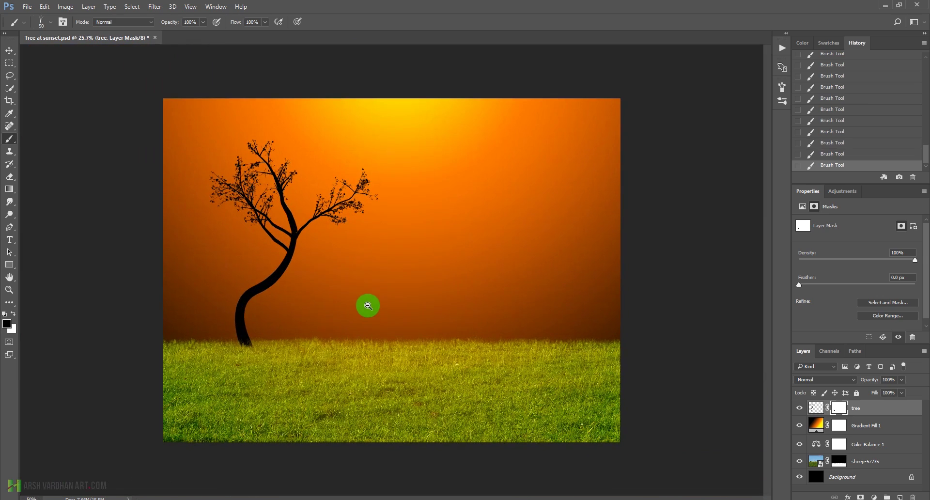
key(ctrl+s)
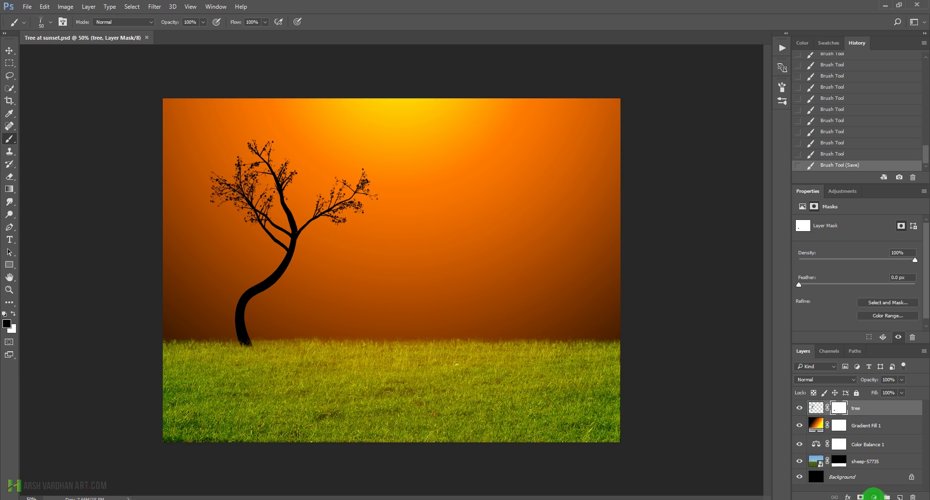
Add a gradient fill layer above the tree with the custom black-orange-yellow gradient preset.
click(874, 497)
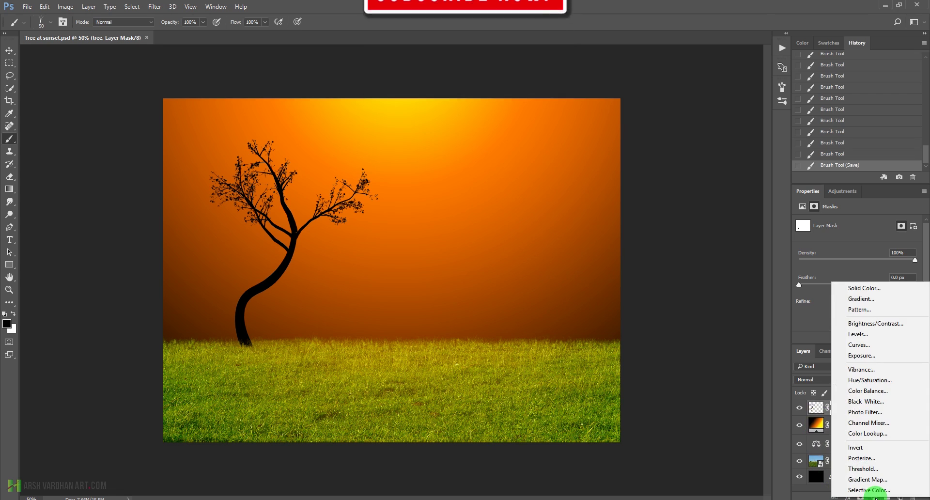
click(862, 298)
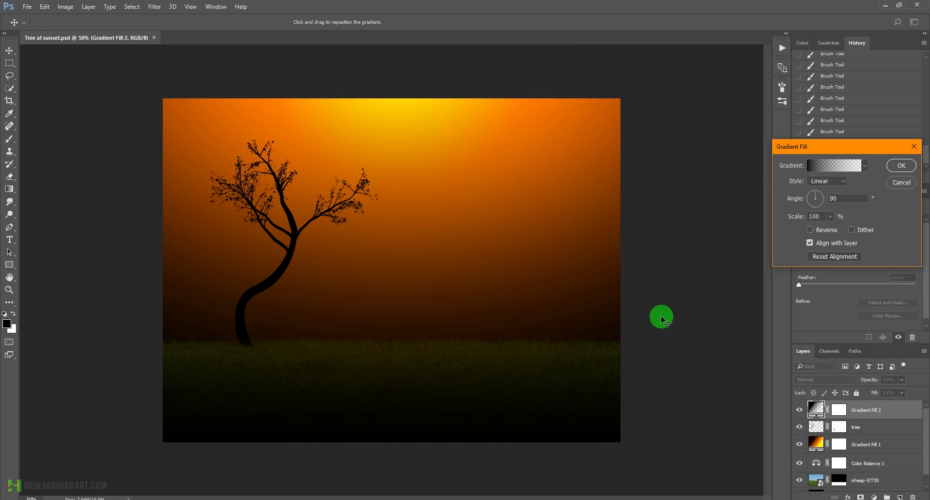
click(827, 167)
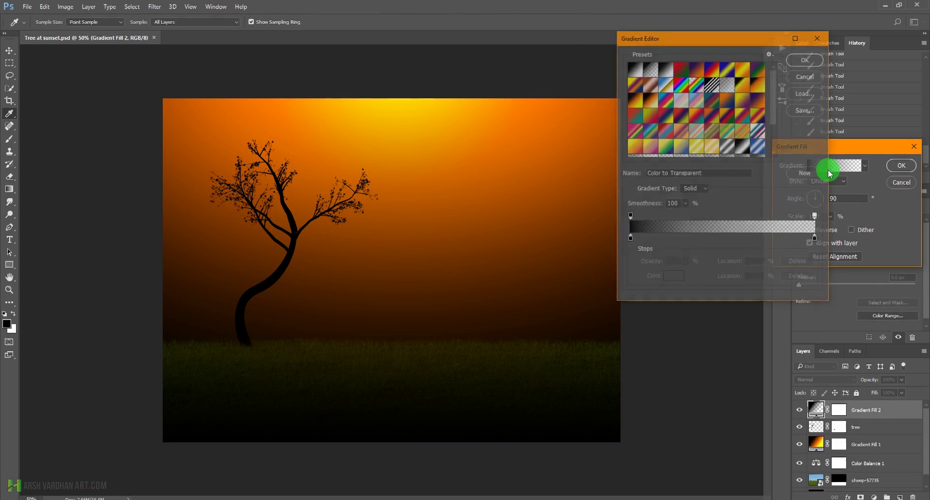
drag(778, 92, 776, 145)
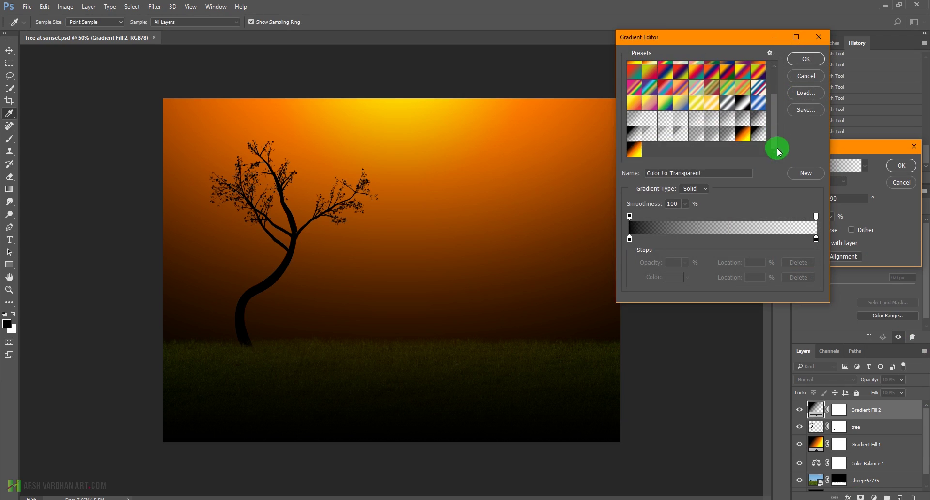
click(635, 152)
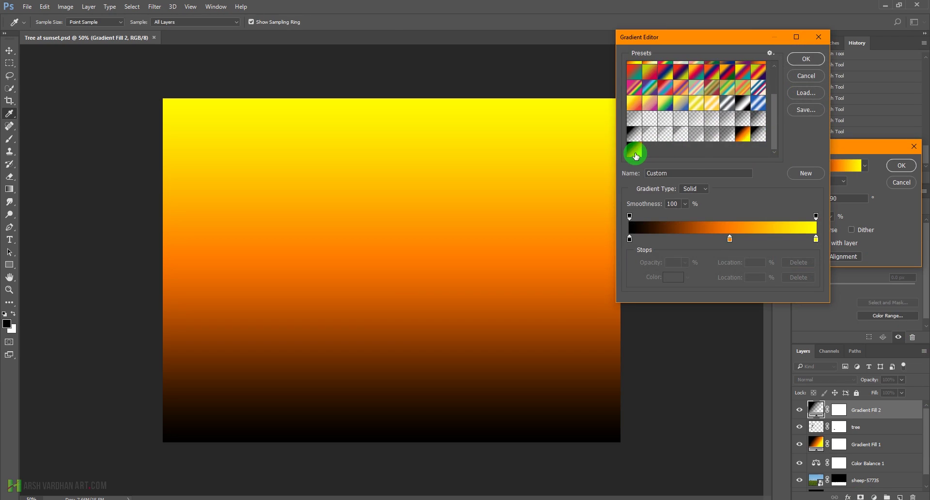
click(807, 59)
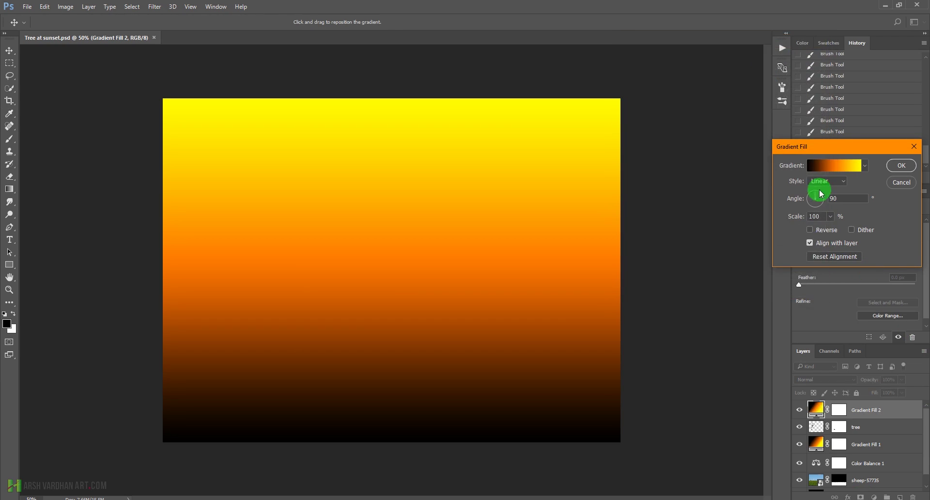
Reverse the new gradient fill and set its style to Radial.
click(811, 231)
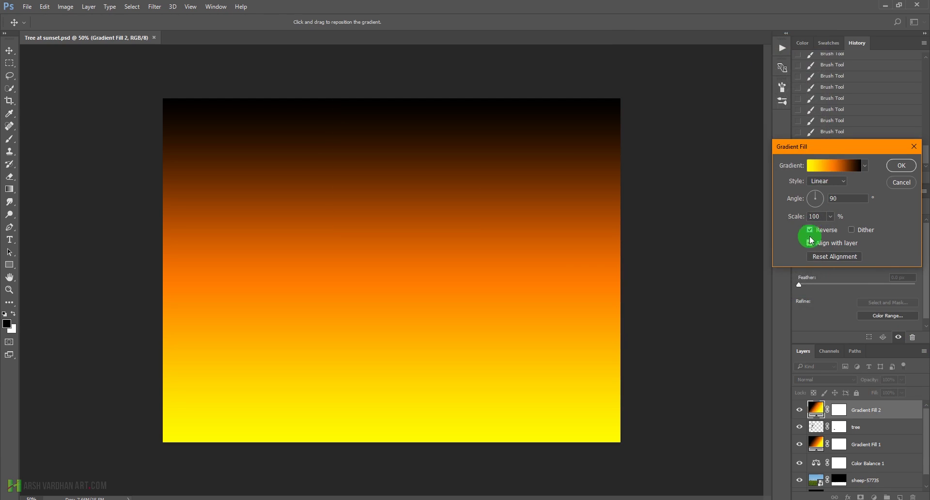
click(819, 183)
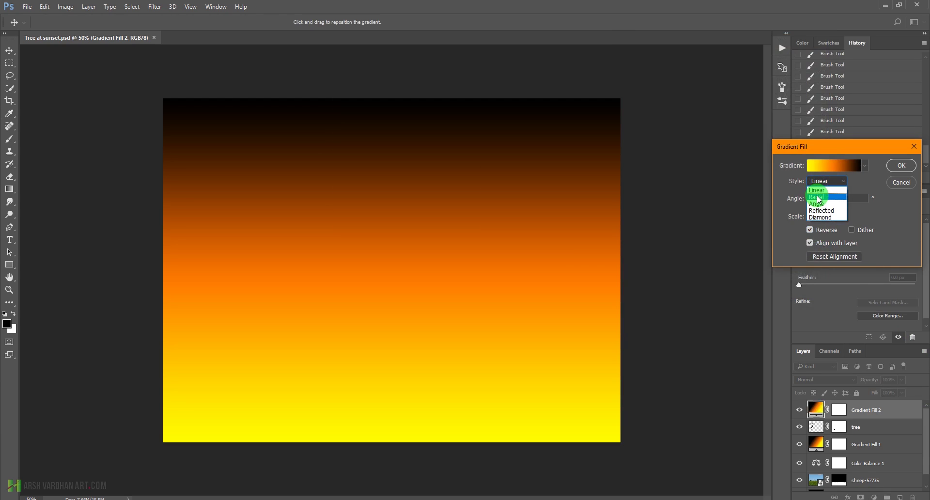
click(817, 196)
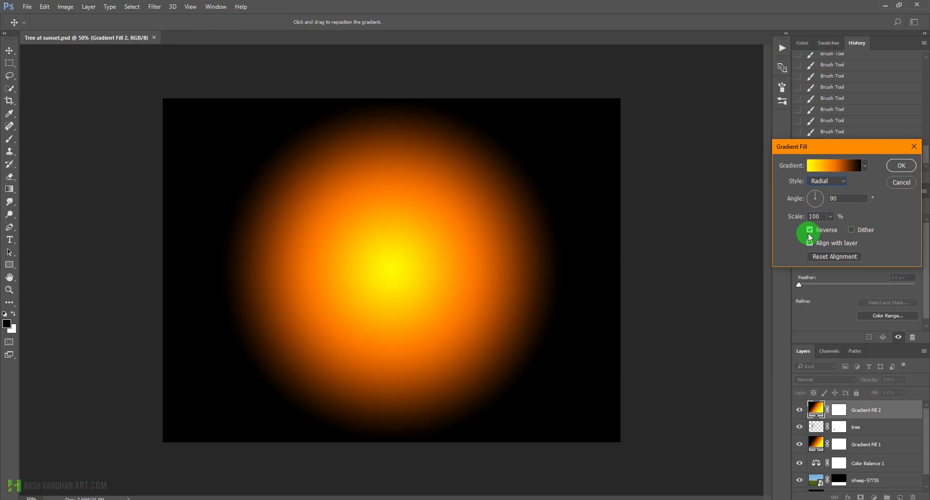
click(810, 232)
click(811, 230)
Set the radial gradient's scale to 56%, shift its centre upward into the sky area and apply the fill.
click(830, 217)
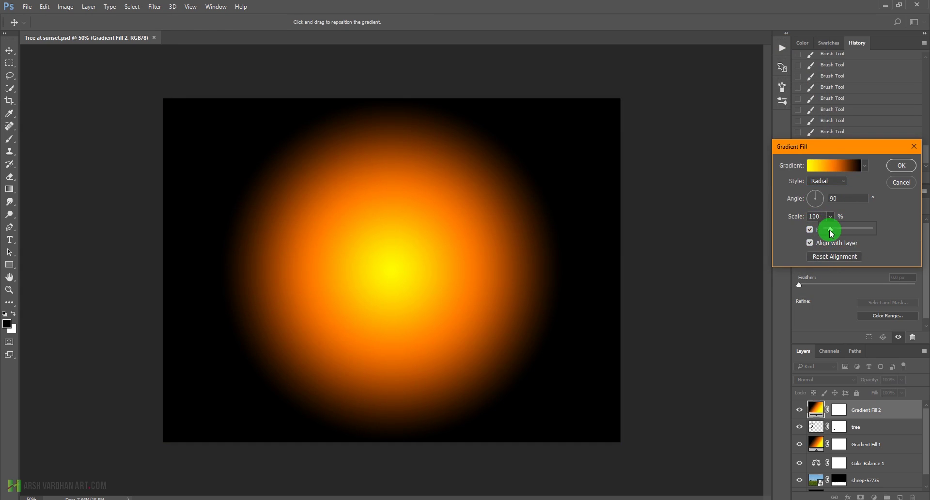
drag(832, 233, 831, 233)
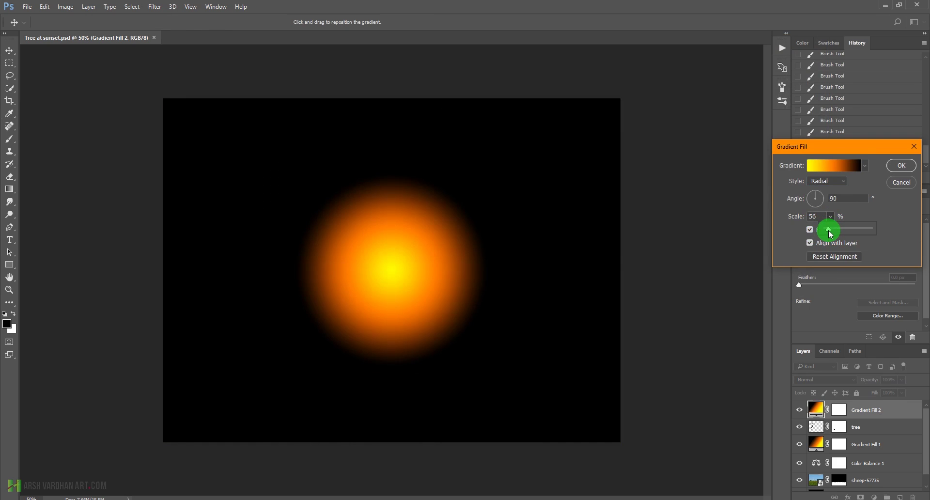
drag(378, 272, 398, 224)
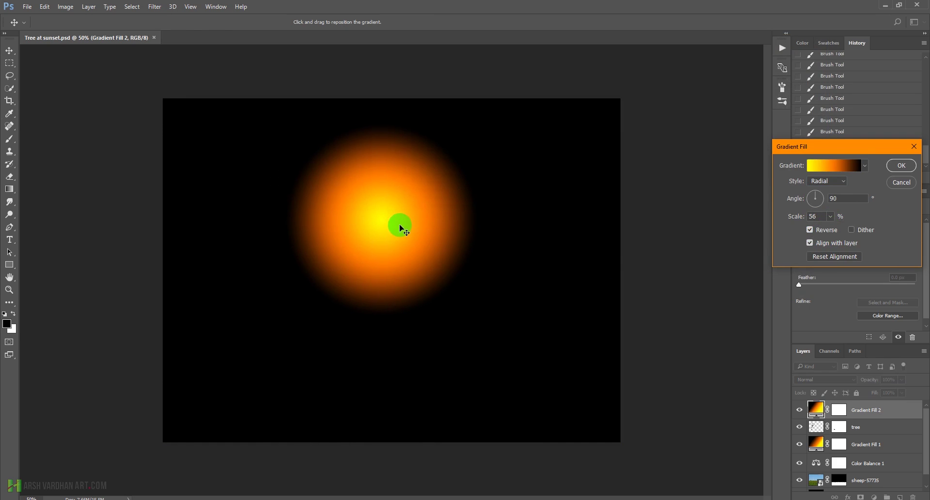
click(779, 168)
click(900, 167)
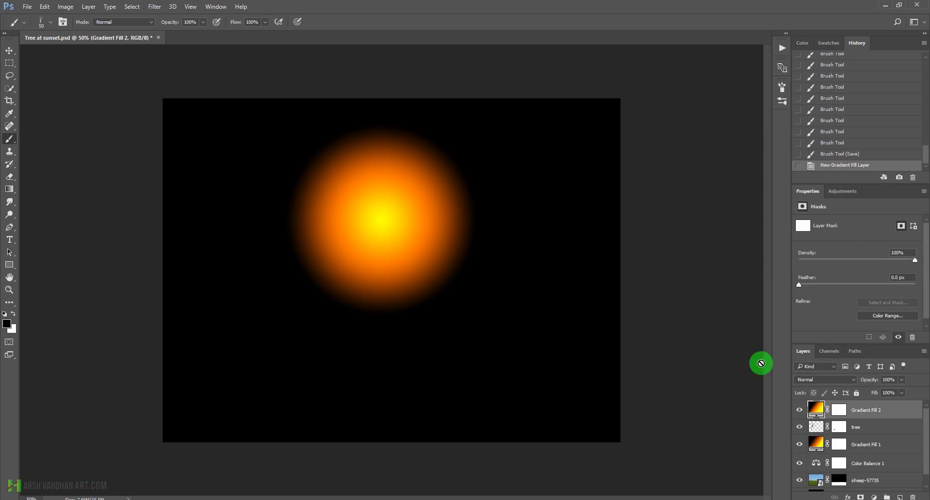
Change the blending mode of the Gradient Fill 2 layer to Screen.
click(823, 379)
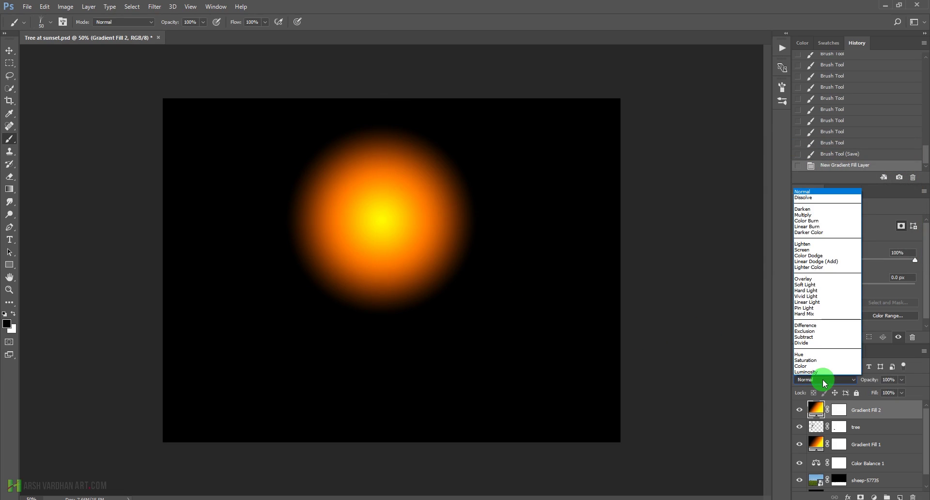
click(815, 250)
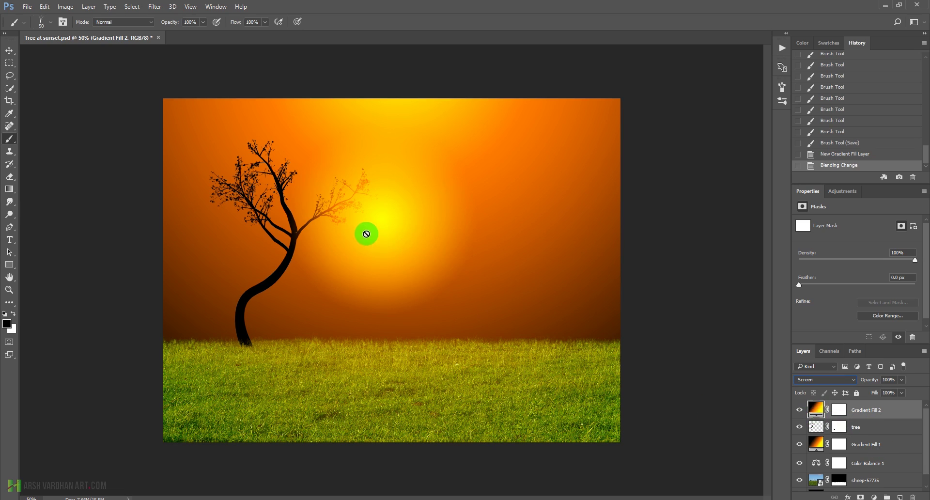
Edit Gradient Fill 2's gradient and move its orange colour stop closer to the yellow end.
click(819, 412)
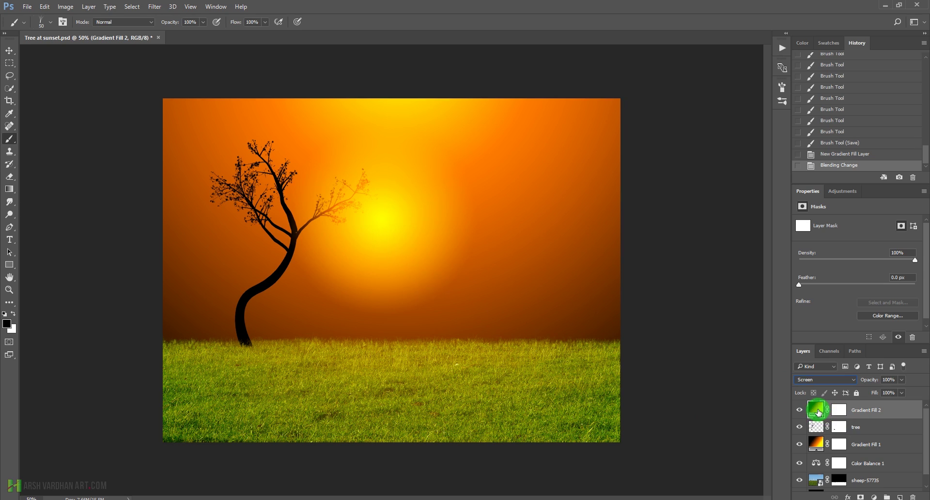
double_click(819, 412)
click(818, 205)
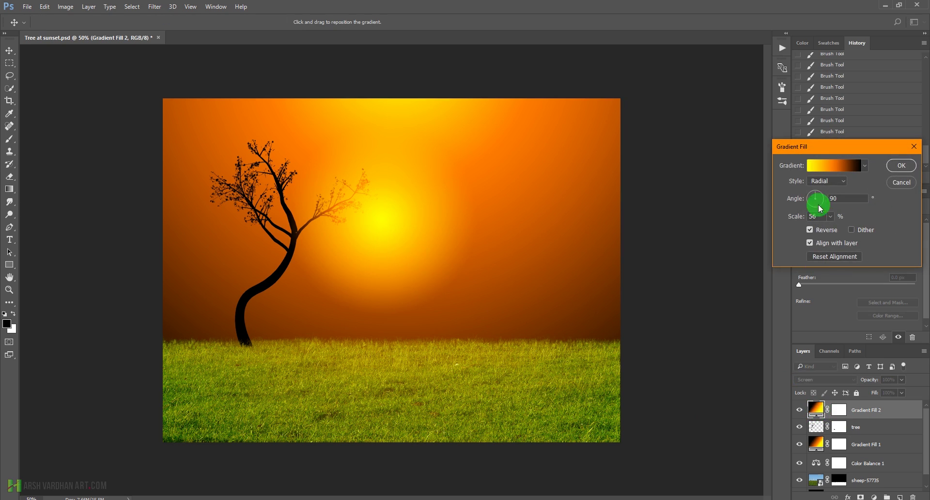
click(829, 167)
click(740, 263)
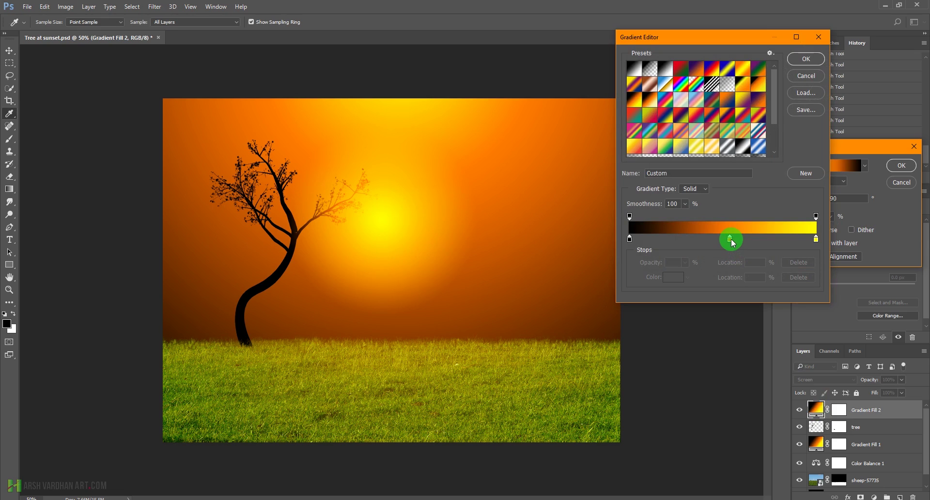
drag(733, 243, 769, 241)
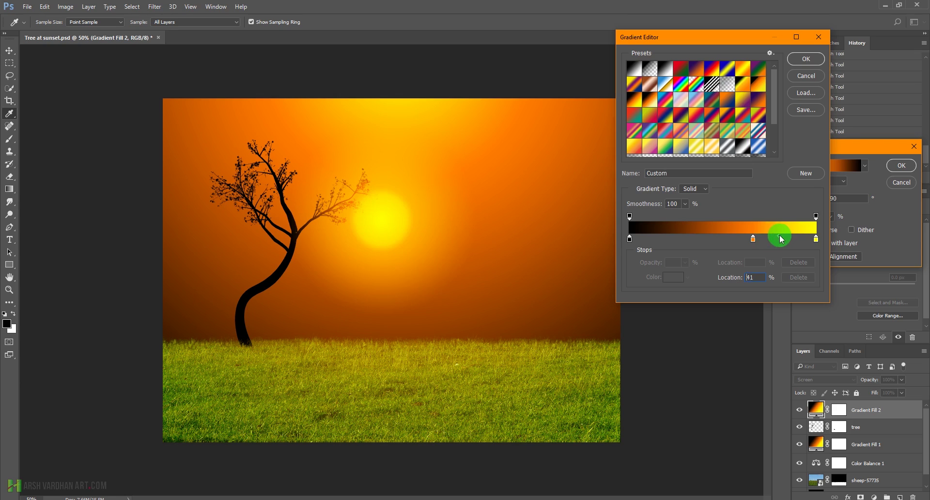
Set the midpoint between the orange and yellow stops to about 11%, remove the stray orange stop and accept the gradient.
click(768, 237)
click(767, 238)
drag(763, 238, 773, 238)
drag(776, 235, 768, 235)
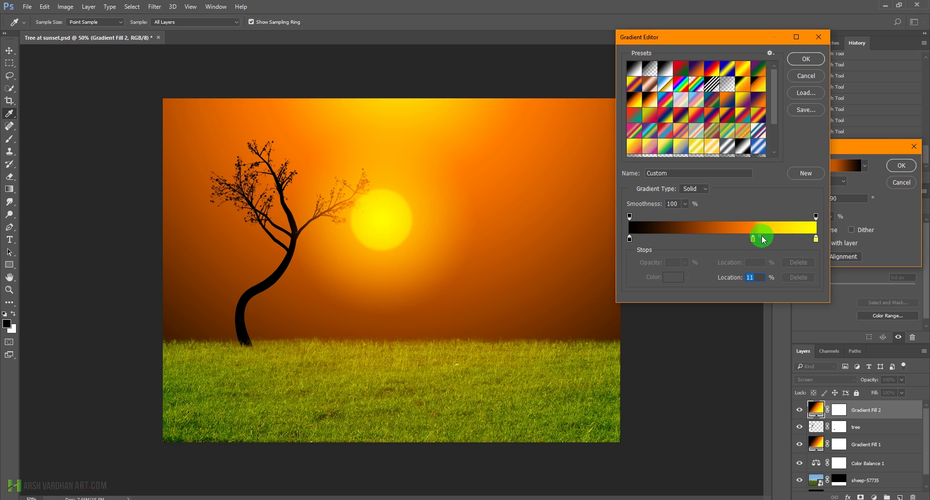
click(759, 238)
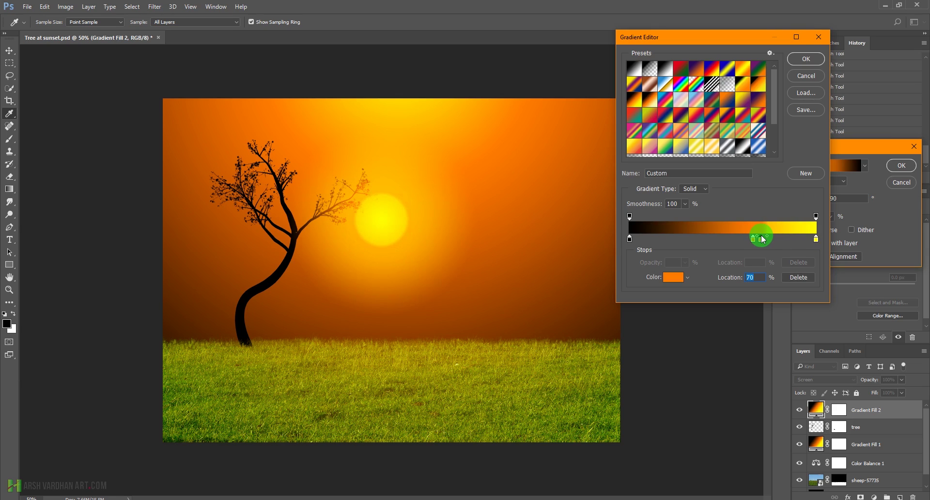
drag(763, 238, 752, 227)
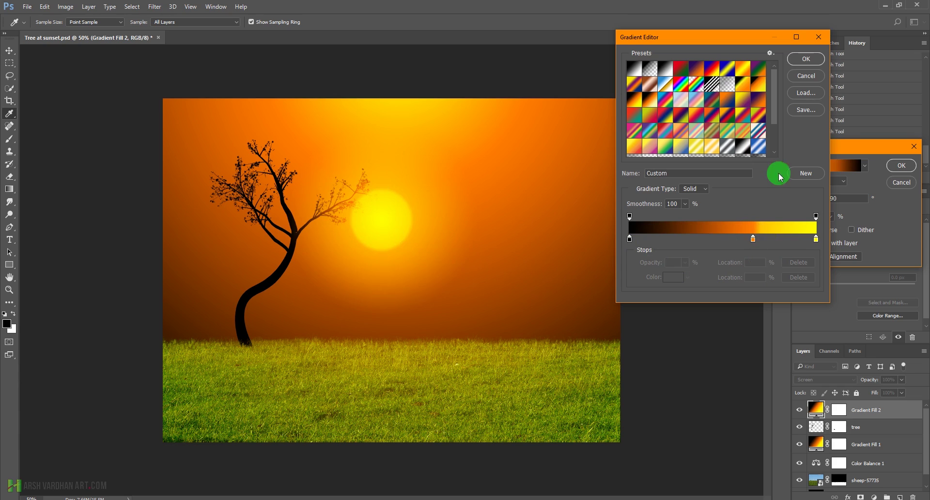
click(806, 59)
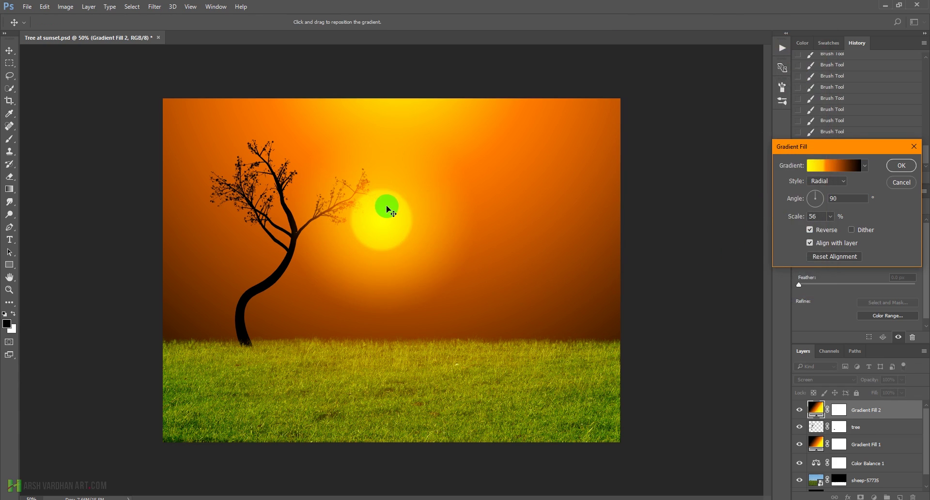
Set the sun gradient's scale to 23%, place the sun beside the tip of the tree's right-hand branch and apply the fill.
mouse_move(386, 210)
mouse_down()
mouse_move(366, 189)
mouse_move(373, 191)
mouse_move(368, 235)
mouse_move(383, 201)
mouse_up()
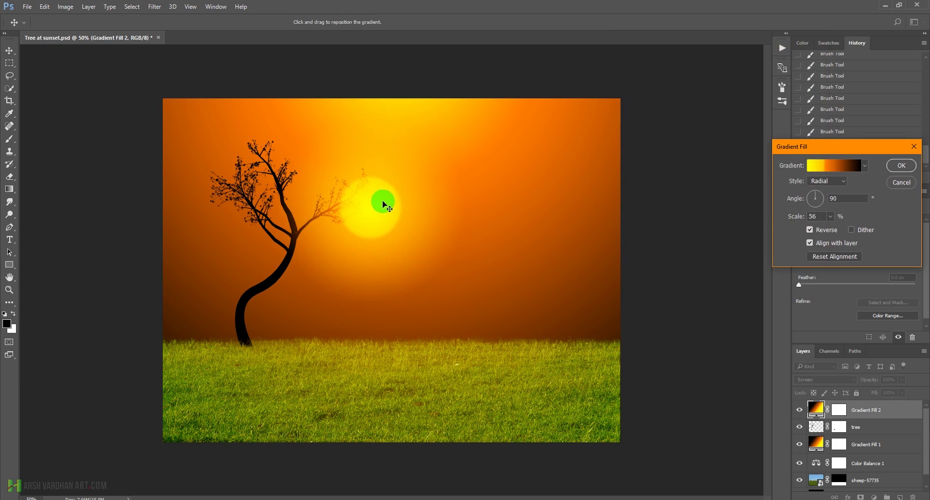
click(831, 216)
drag(831, 231, 832, 233)
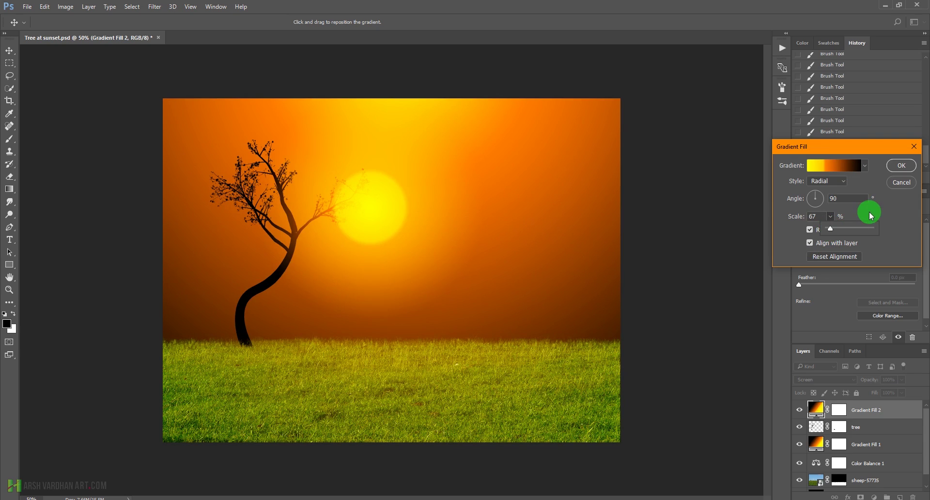
drag(384, 210, 419, 238)
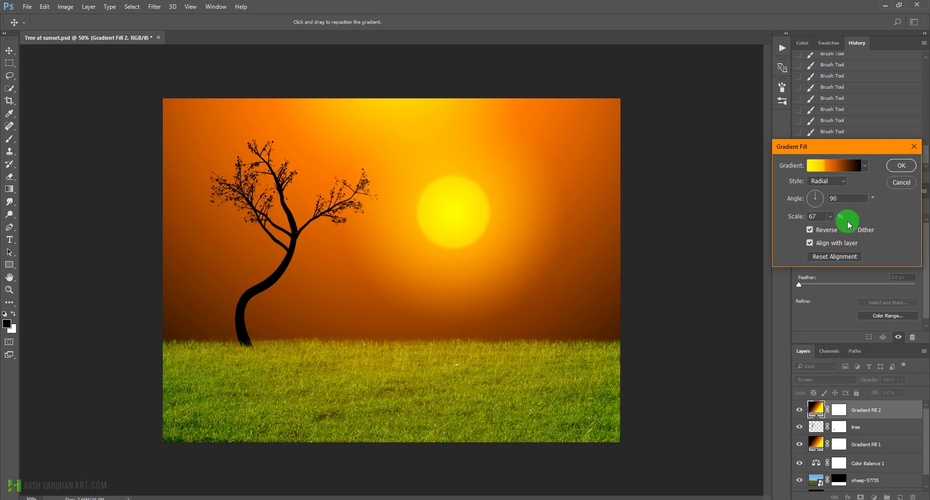
click(834, 217)
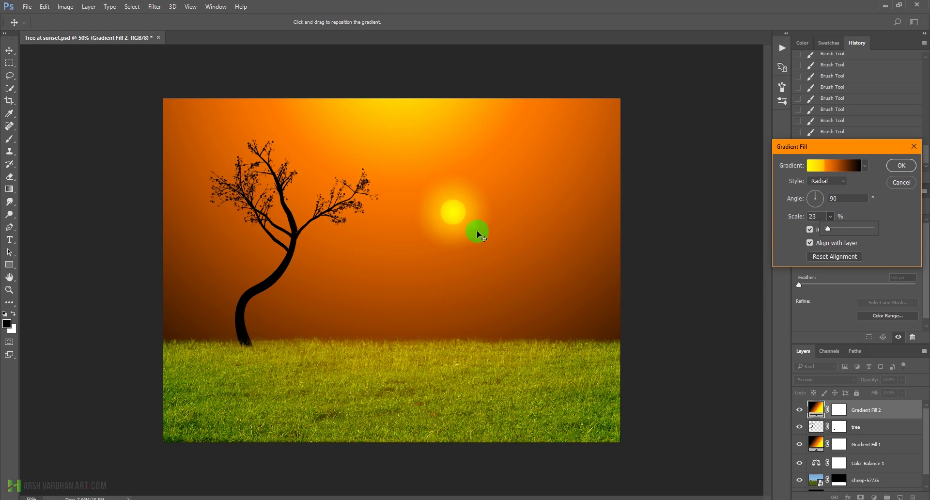
drag(456, 212, 388, 199)
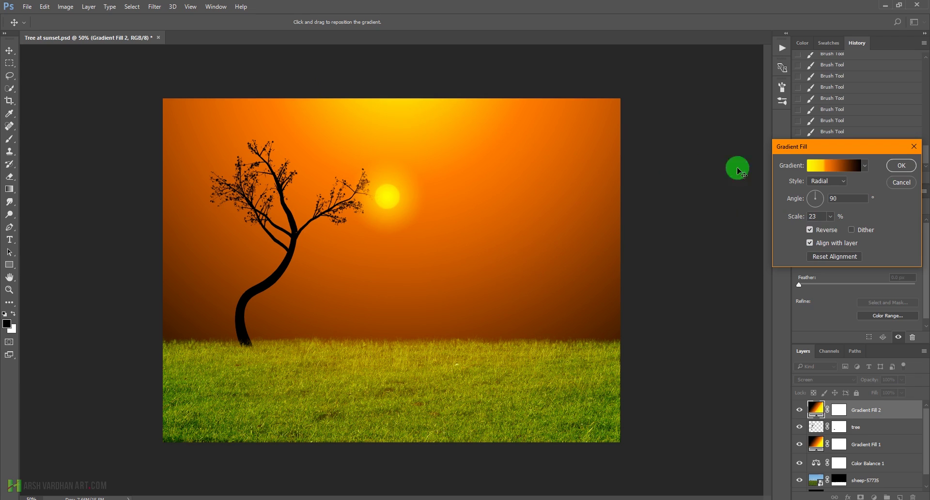
click(901, 165)
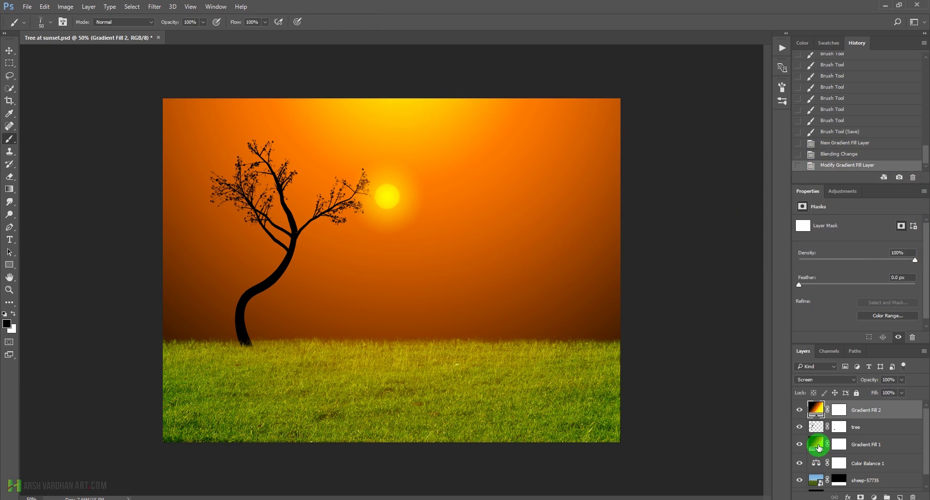
Add a second yellow stop at 94% to Gradient Fill 1's gradient and shift the gradient's centre up beyond the canvas edge.
click(818, 447)
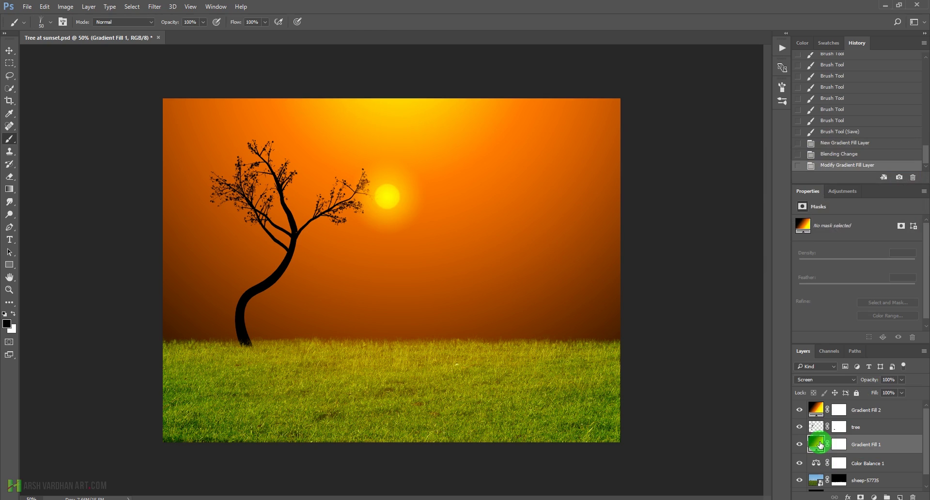
double_click(820, 445)
click(823, 167)
click(764, 98)
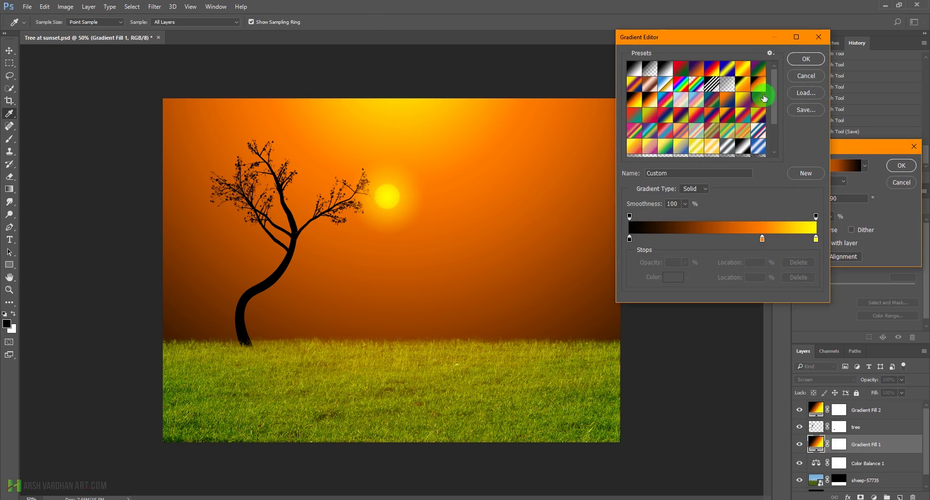
drag(740, 39, 782, 31)
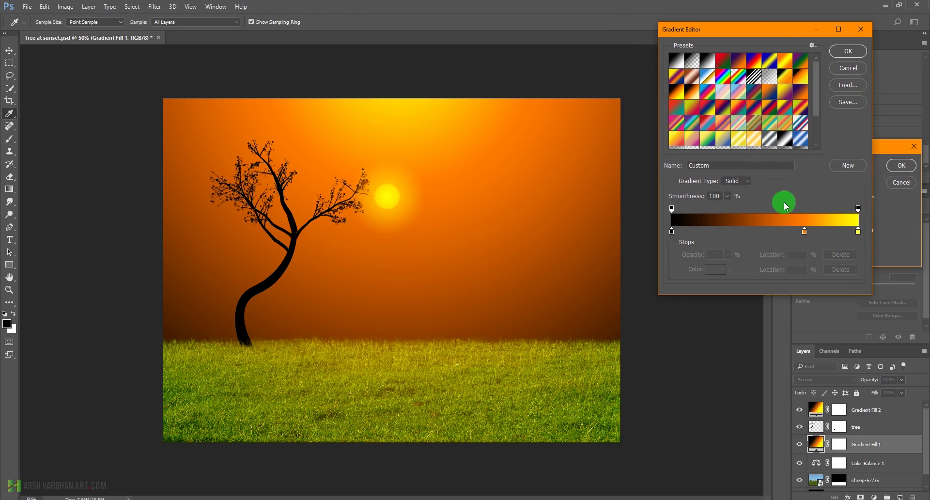
click(859, 232)
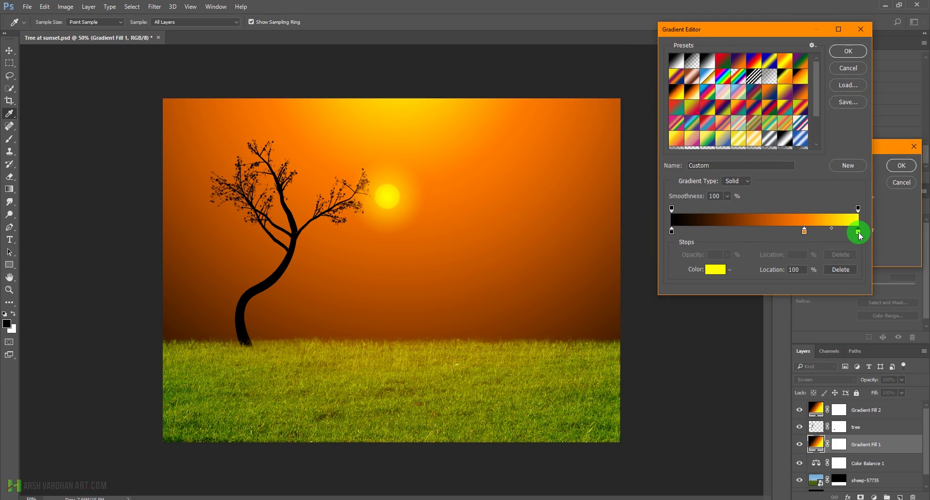
click(859, 233)
drag(833, 234, 849, 233)
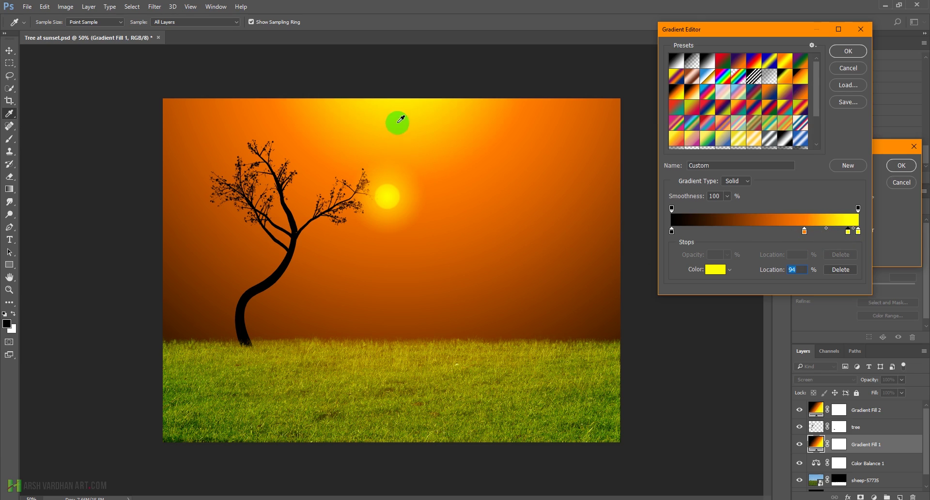
click(849, 50)
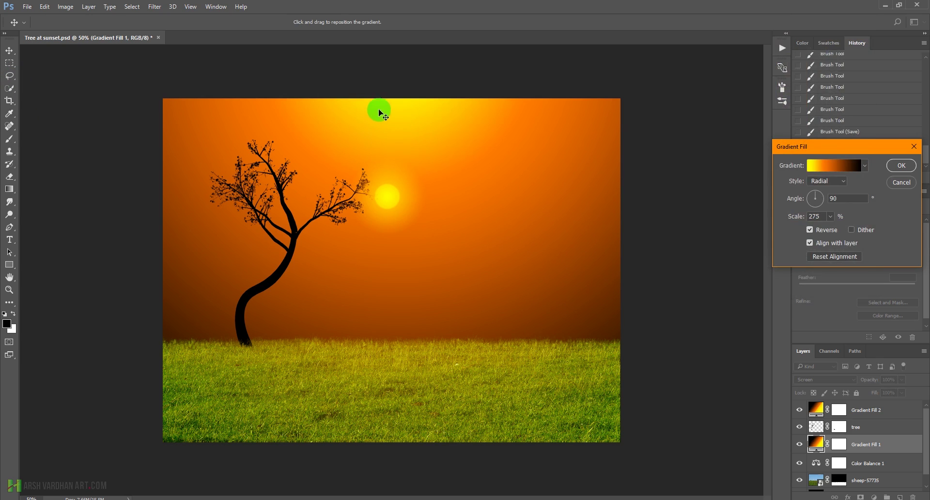
mouse_move(390, 98)
mouse_down()
mouse_move(392, 48)
mouse_move(388, 82)
mouse_up()
Remove the extra yellow stop from Gradient Fill 1's gradient and recolour its end stop to orange ff8a00.
click(818, 167)
click(852, 232)
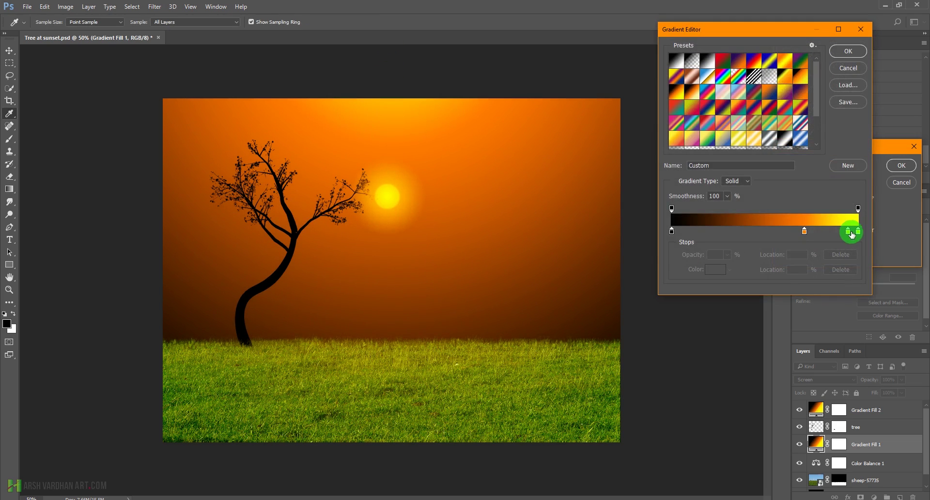
mouse_move(852, 236)
mouse_down()
mouse_move(846, 229)
mouse_move(859, 233)
mouse_up()
click(715, 269)
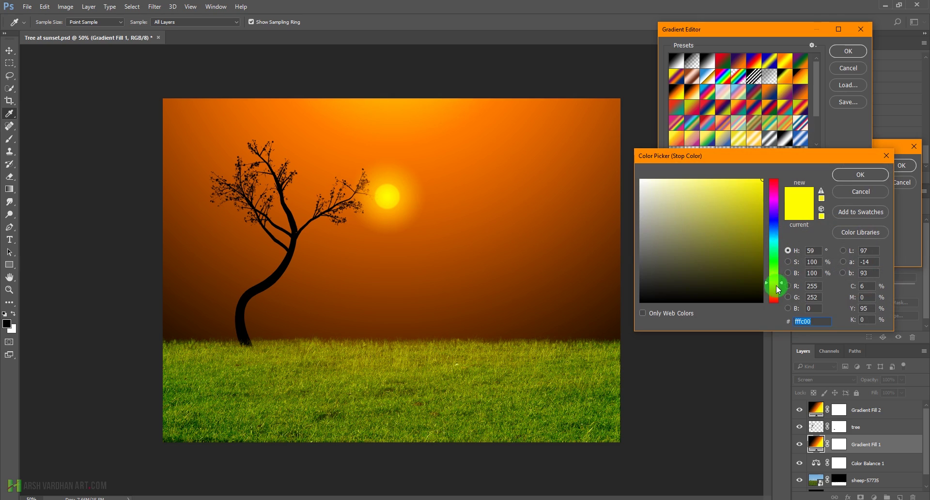
drag(777, 289, 775, 286)
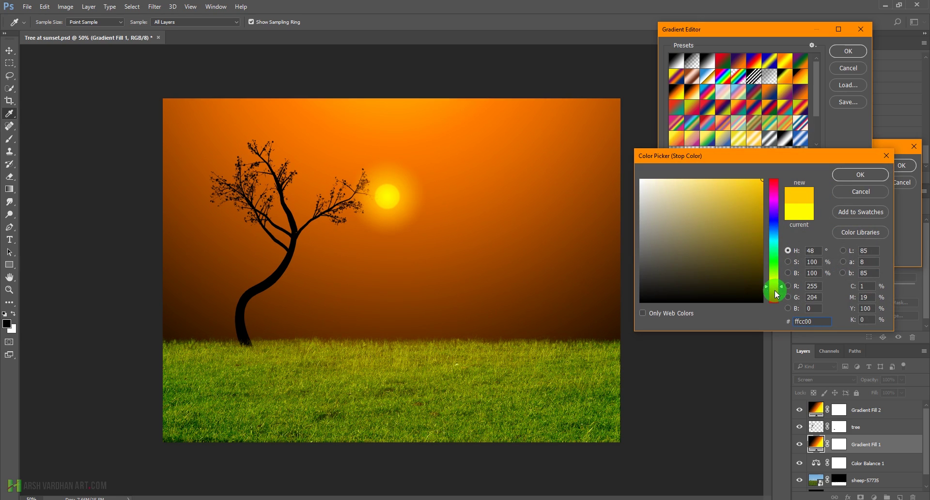
click(774, 289)
drag(777, 286, 778, 293)
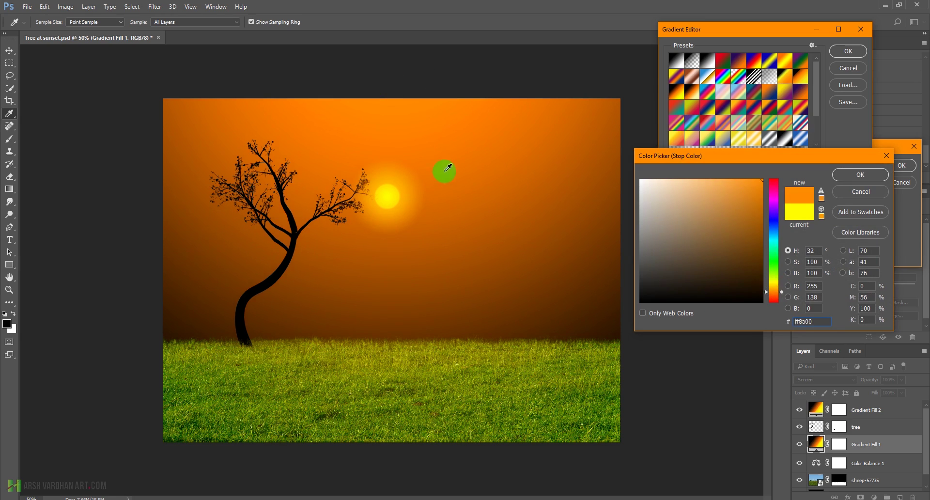
click(855, 178)
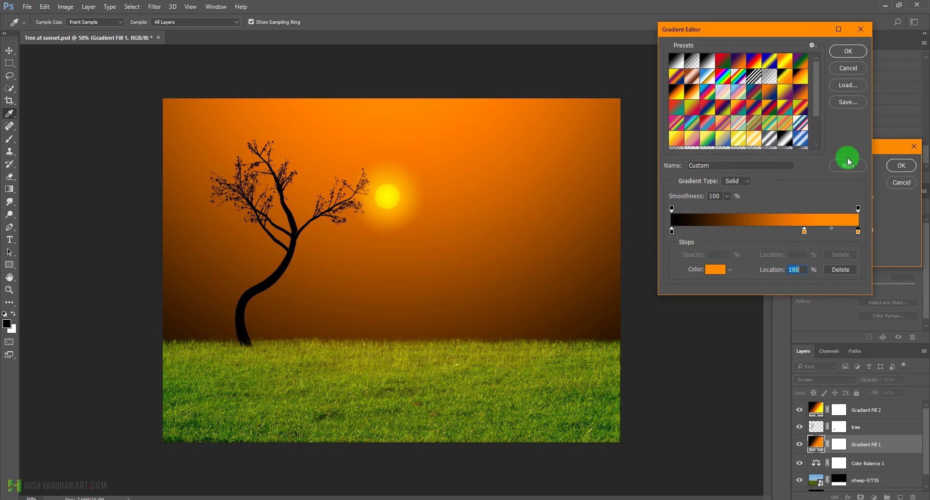
click(848, 51)
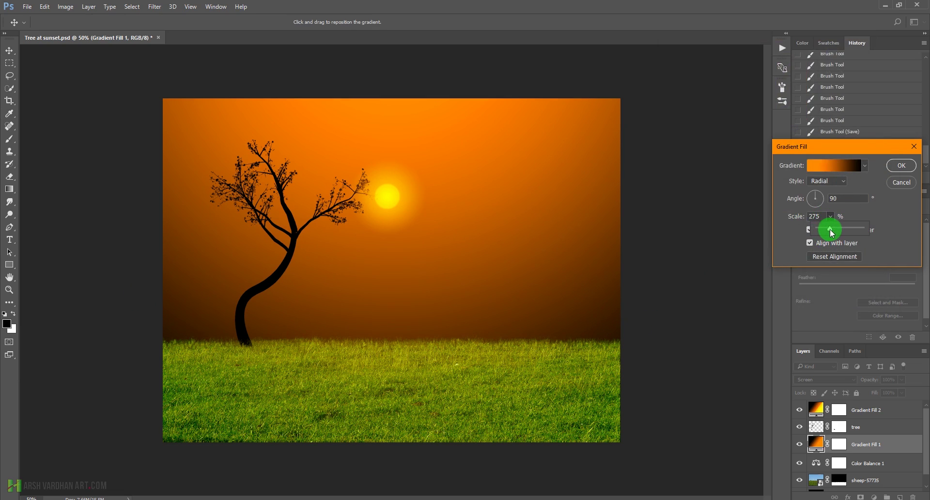
Set the background gradient's scale to 286%, shift its centre lower in the sky and apply the fill.
drag(468, 160, 460, 239)
drag(398, 143, 339, 216)
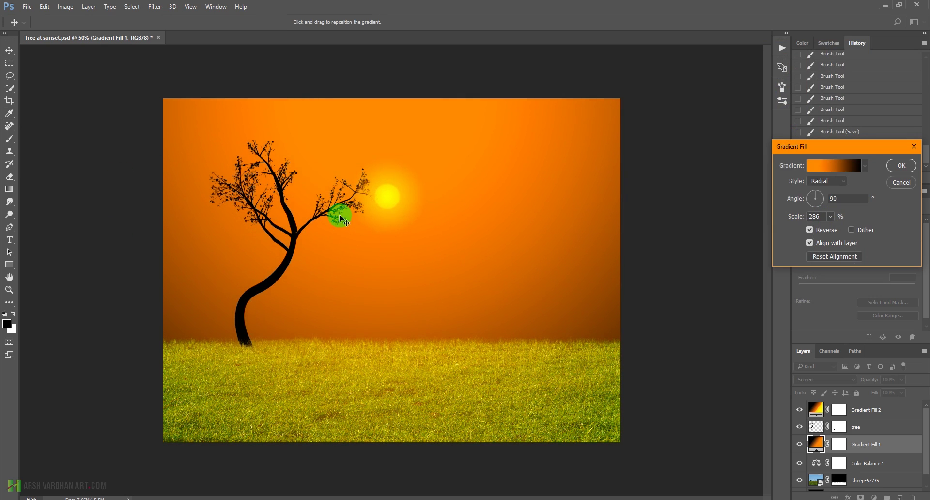
drag(451, 232, 457, 200)
click(901, 166)
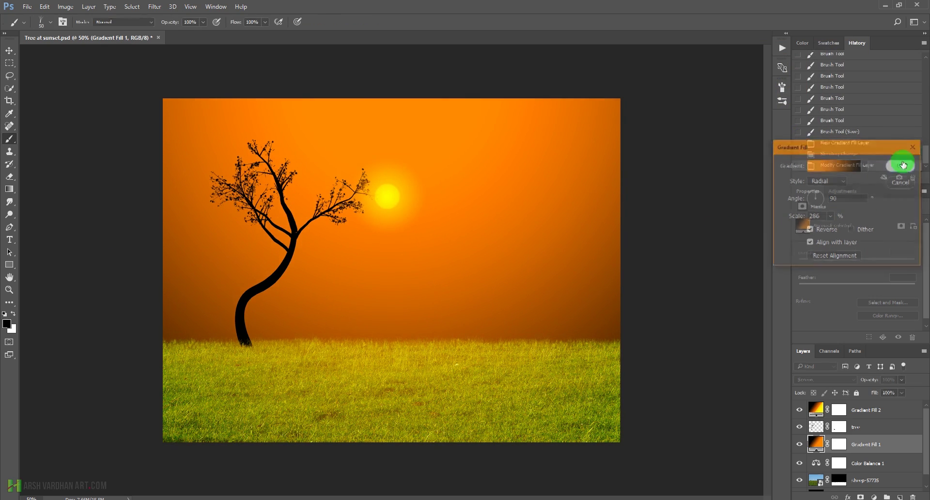
Target Gradient Fill 1's layer mask and compare the image with that layer hidden and shown.
click(839, 444)
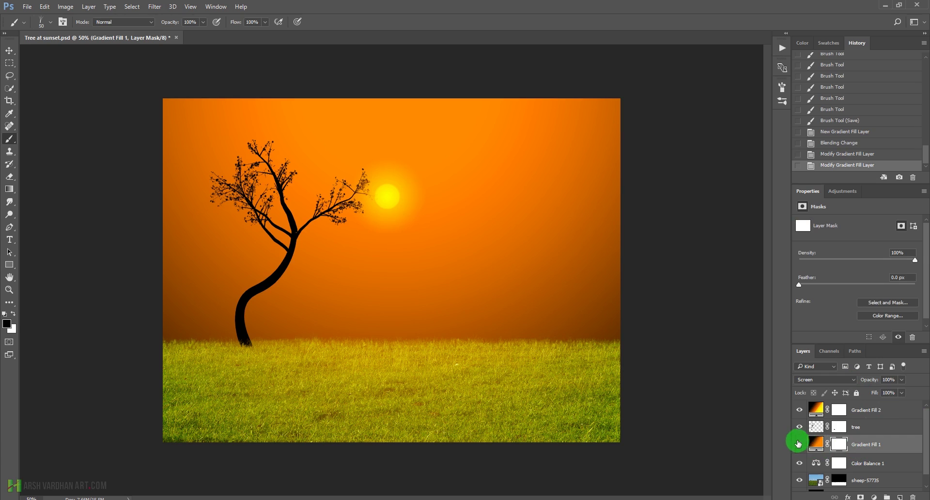
click(800, 444)
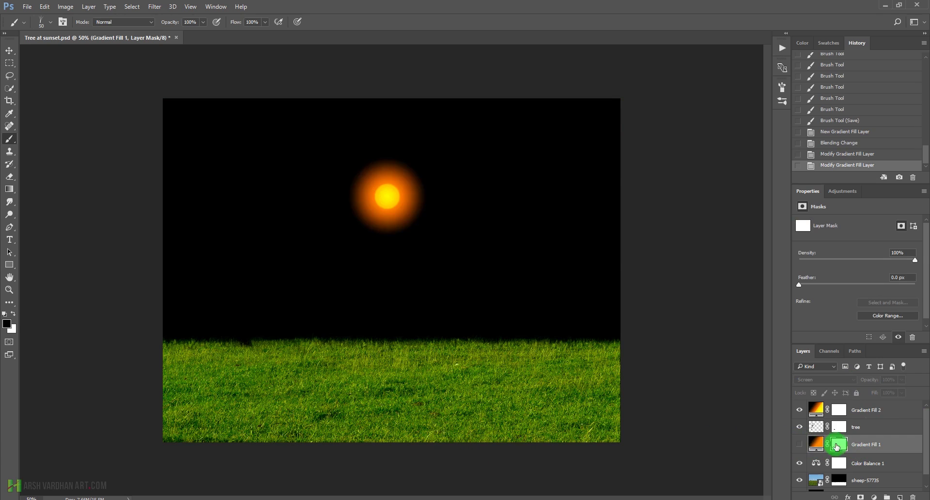
click(800, 444)
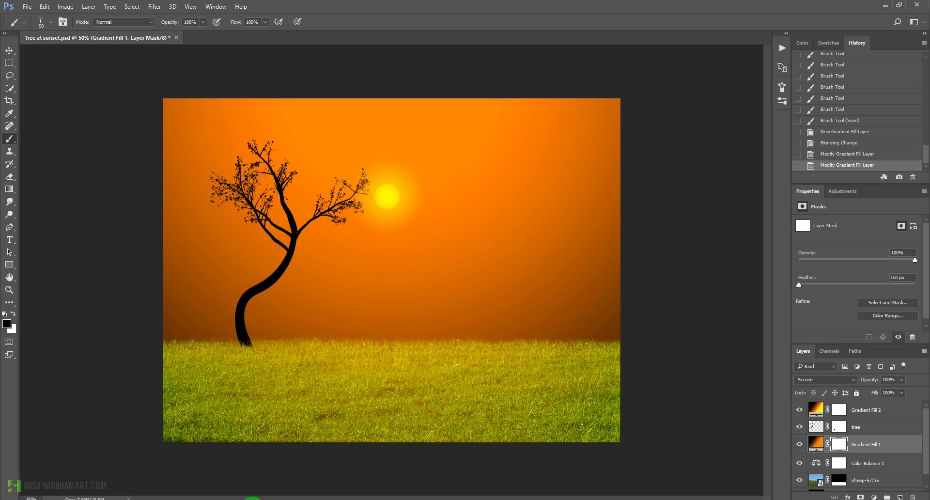
Activate the Gradient tool and set it up with a linear black-to-transparent gradient.
click(9, 188)
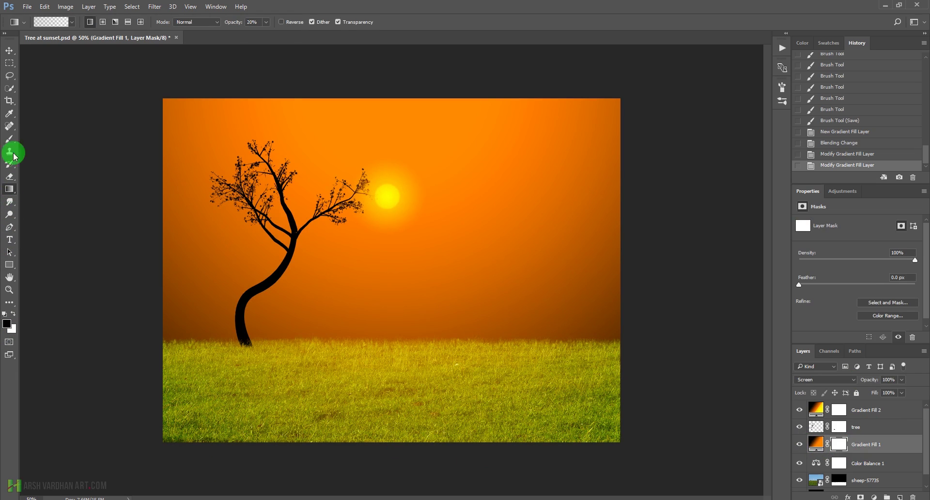
click(48, 22)
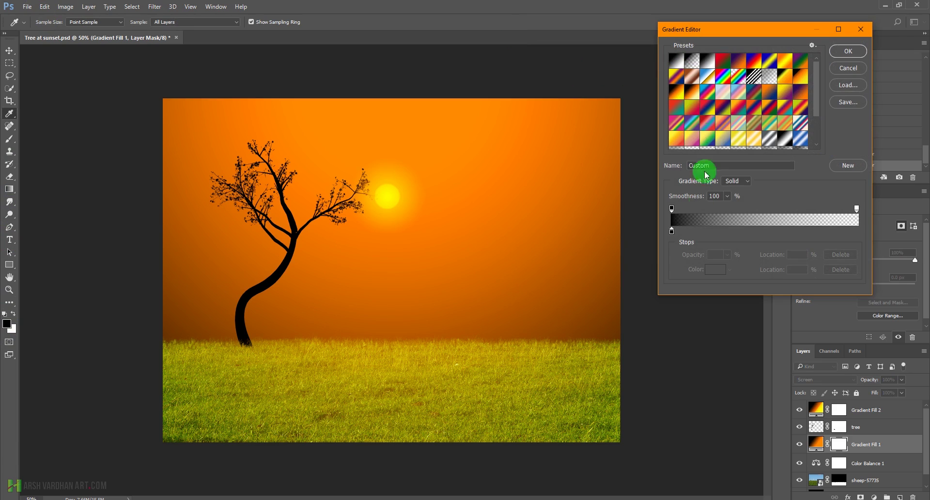
click(837, 205)
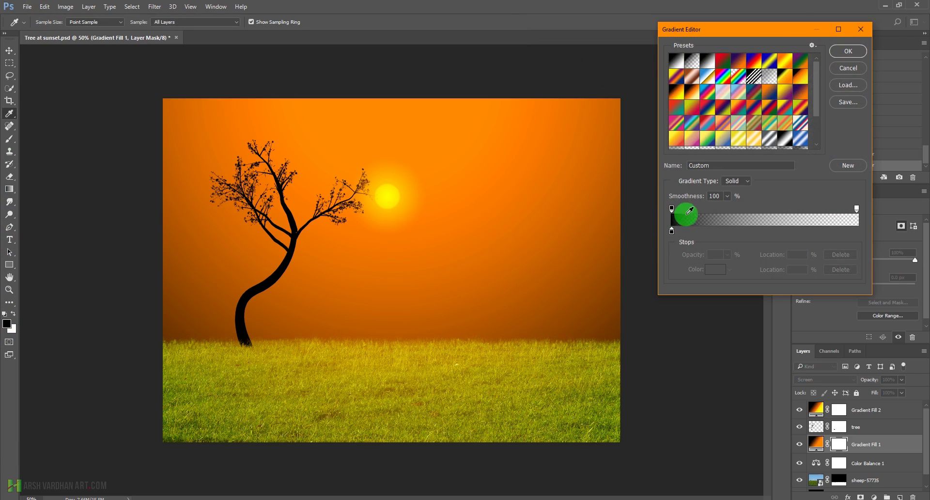
click(707, 60)
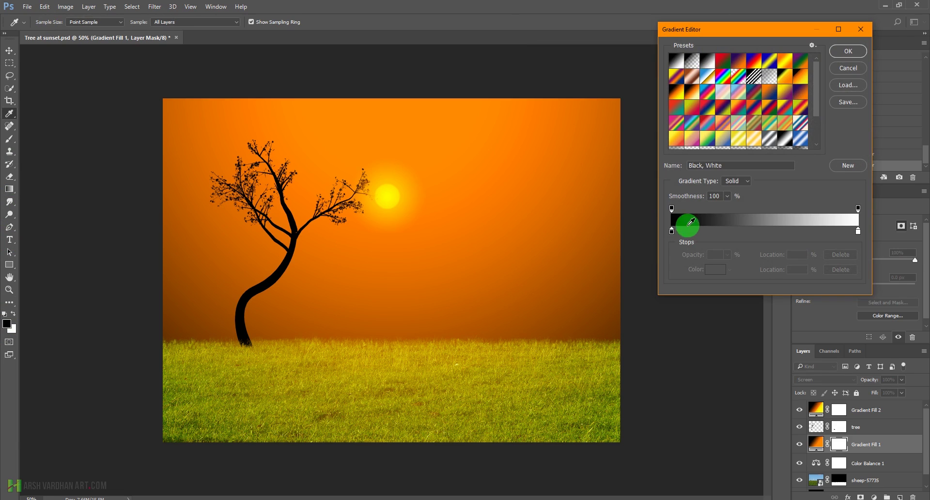
click(848, 53)
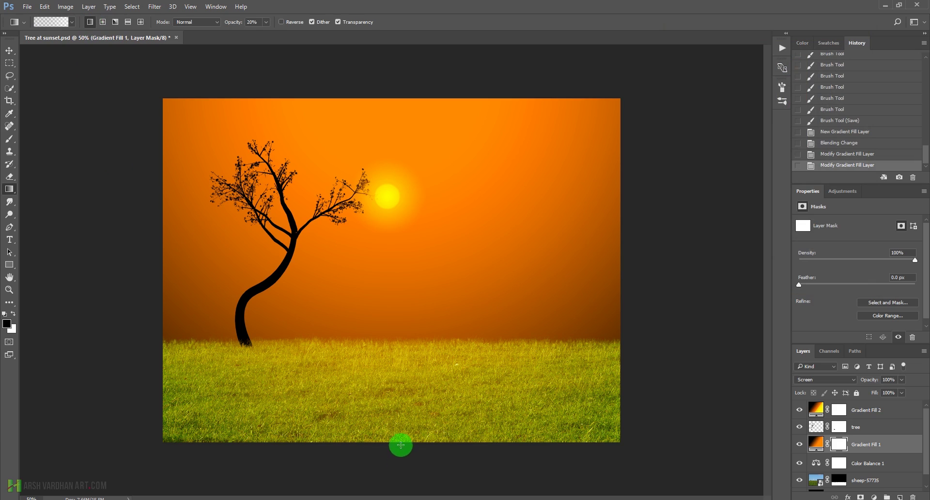
Fade Gradient Fill 1's glow over the foreground grass with short upward gradients on its mask, and save the document.
drag(400, 442, 390, 386)
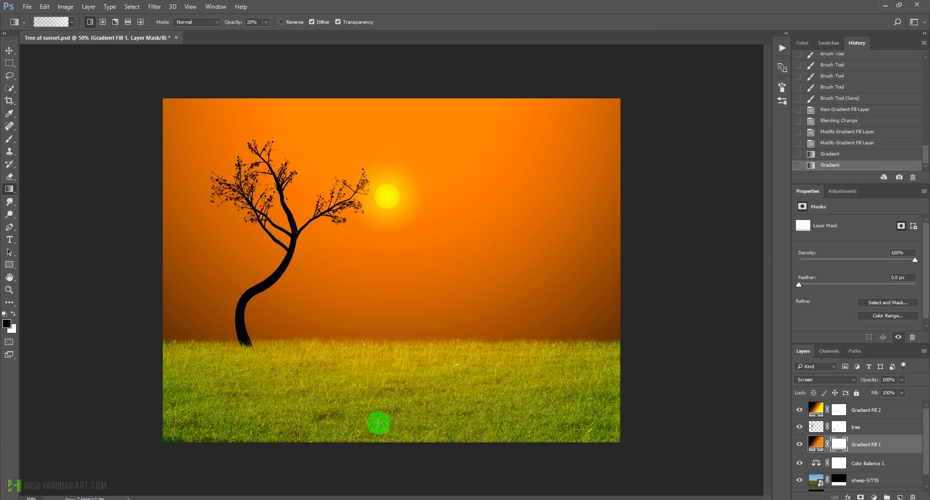
drag(373, 426, 381, 390)
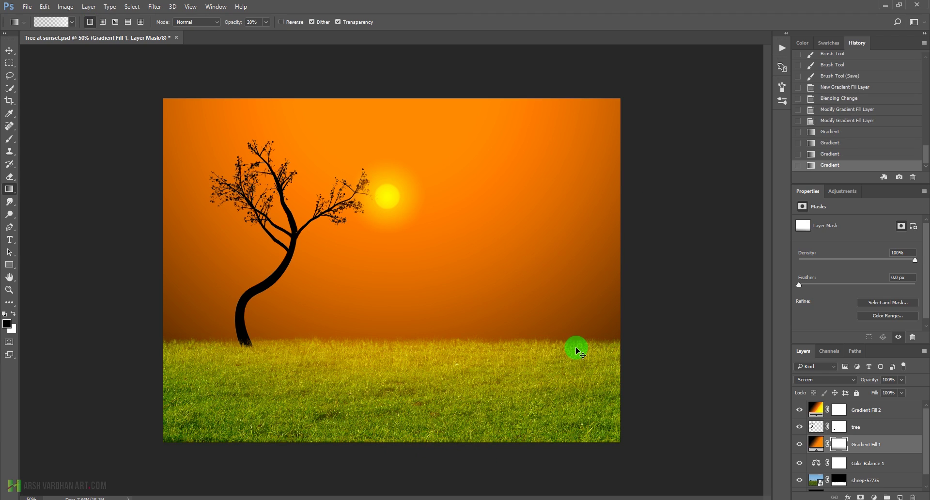
key(ctrl+s)
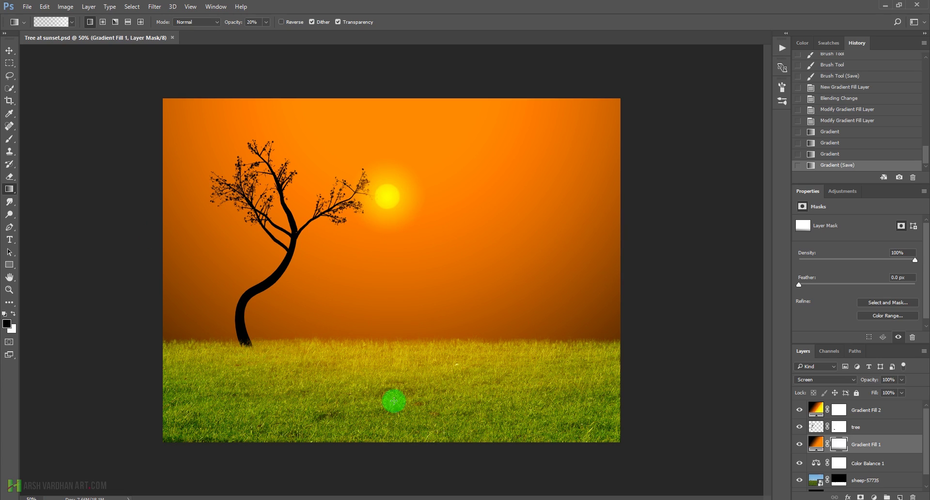
From the Birds New folder in Bridge, place birds-flamingo-like.png above Gradient Fill 2, scaled down in the sky just right of the sun.
click(875, 411)
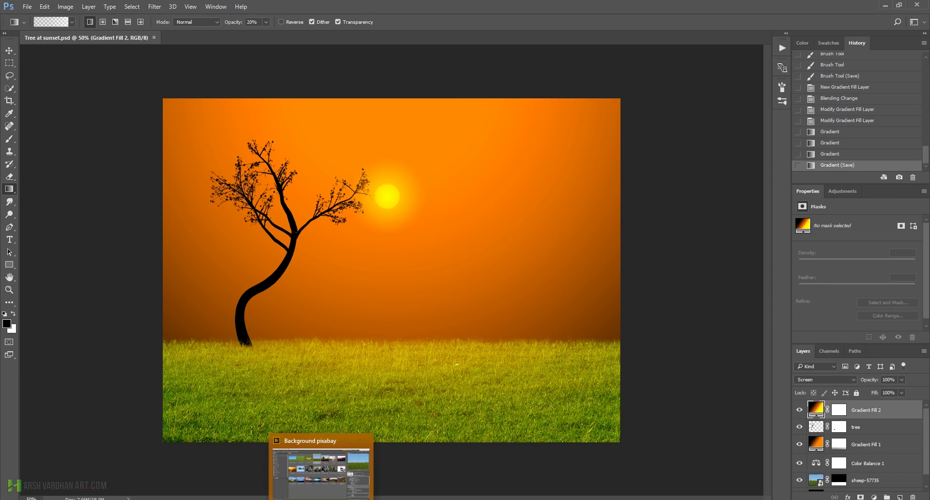
click(323, 499)
click(171, 40)
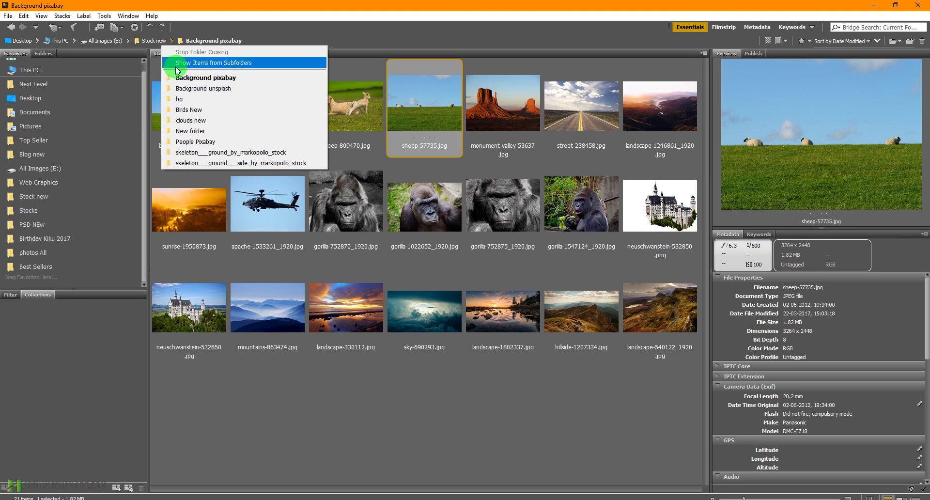
click(193, 111)
click(262, 118)
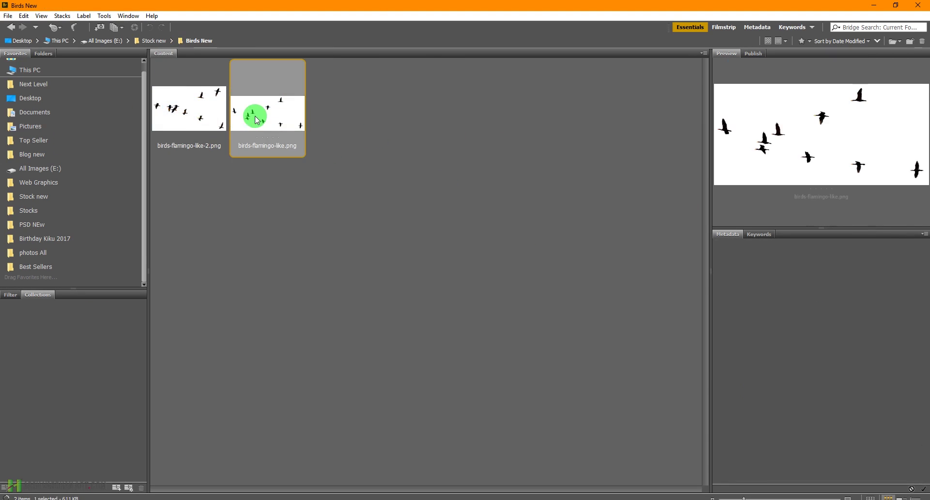
drag(256, 120, 394, 275)
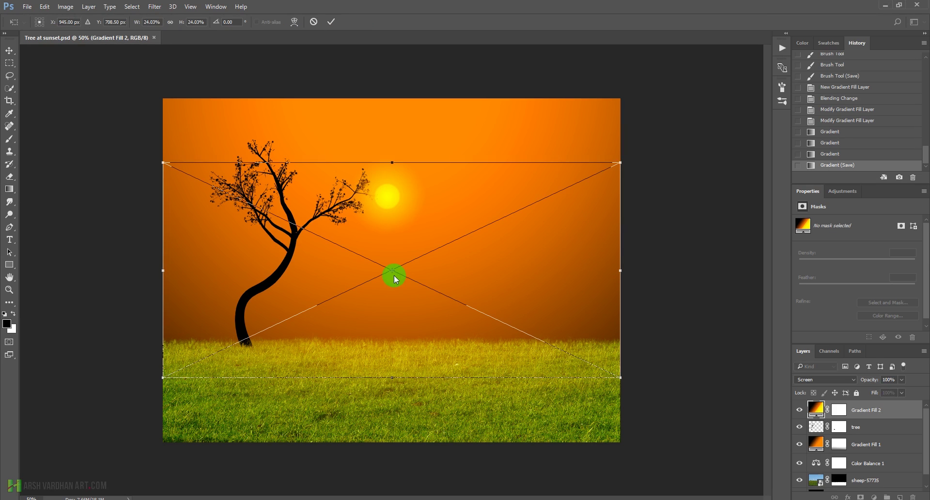
drag(623, 161, 474, 180)
key(Return)
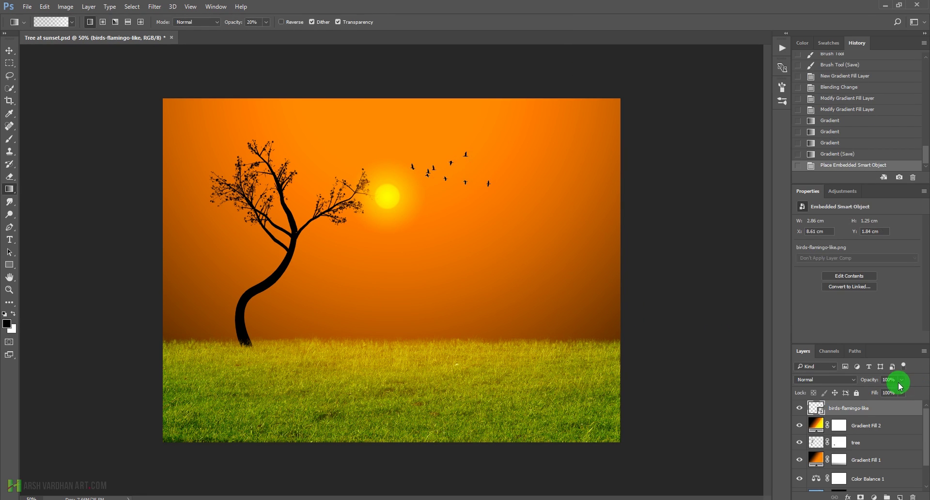
Lower the birds layer's opacity to 49% and set its blend mode to Darken.
click(890, 394)
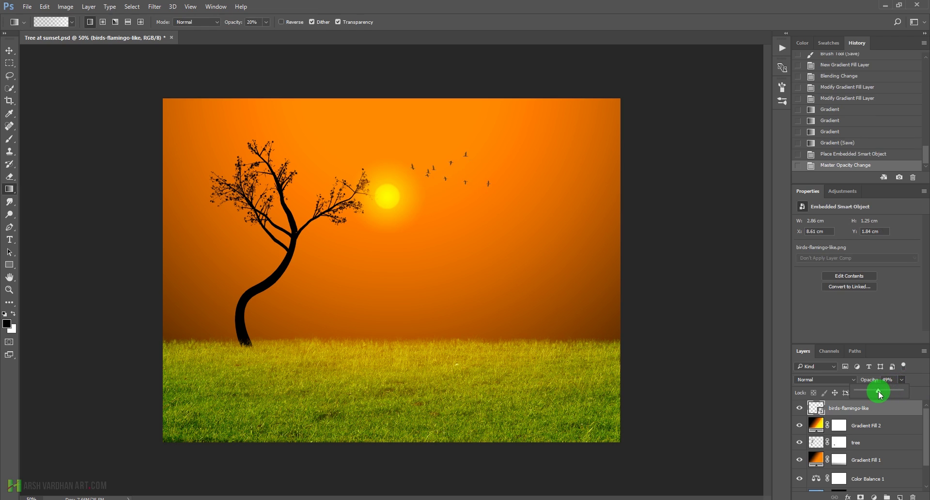
drag(440, 170, 488, 194)
mouse_move(522, 219)
mouse_down()
mouse_move(480, 206)
mouse_move(532, 214)
mouse_up()
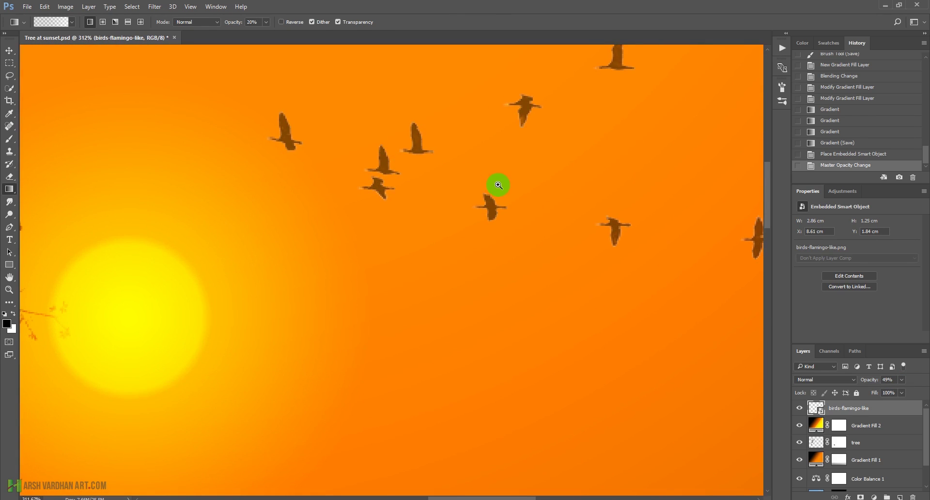
drag(499, 185, 527, 115)
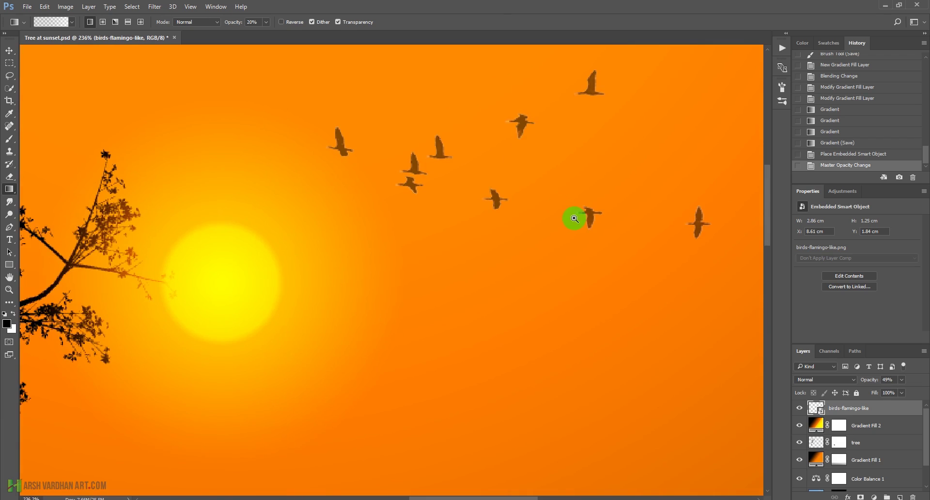
drag(575, 218, 498, 198)
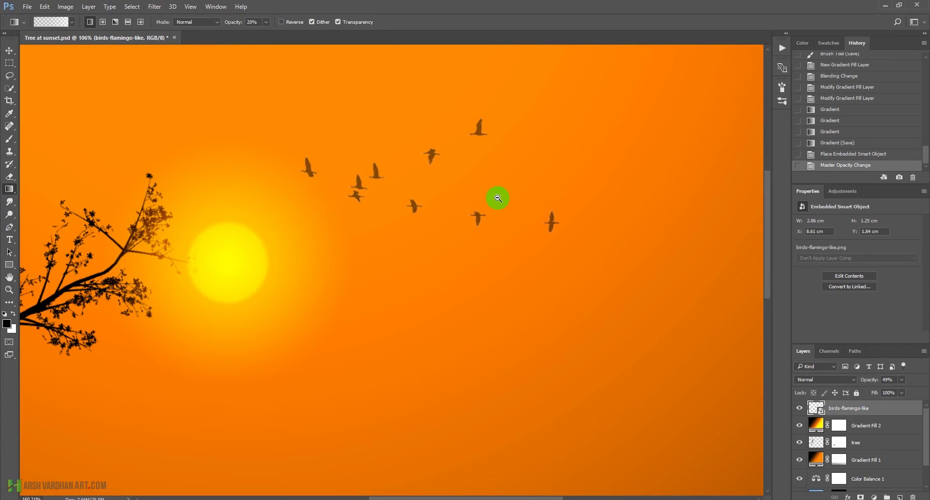
click(829, 380)
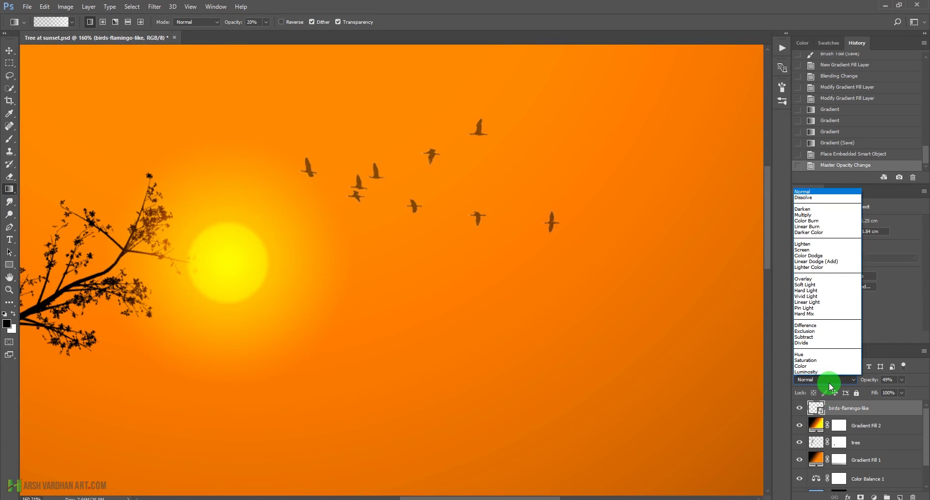
click(816, 210)
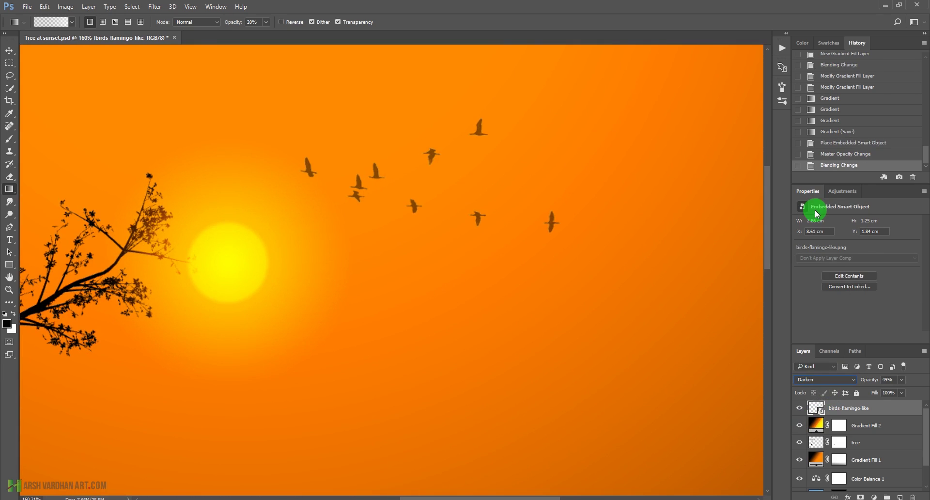
Set the birds layer's opacity to 63% and save the document.
click(461, 201)
drag(376, 171, 464, 255)
drag(468, 209, 475, 206)
click(902, 380)
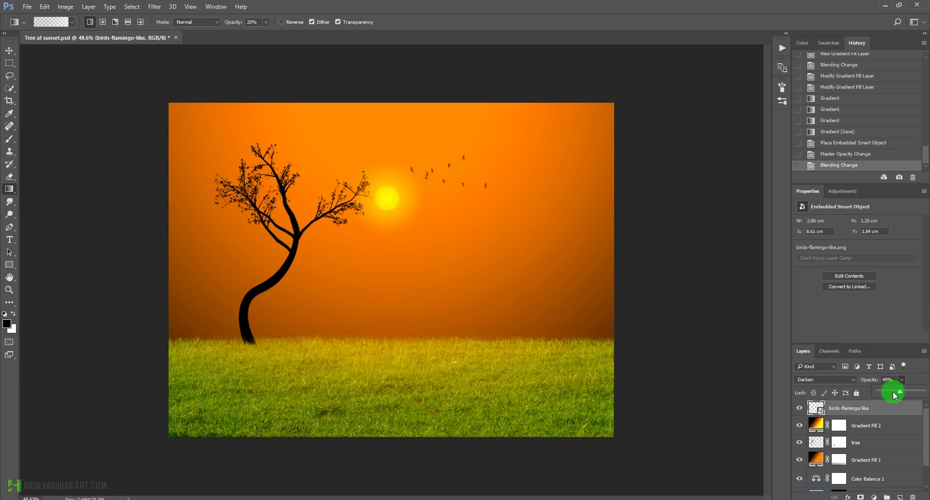
drag(897, 393, 904, 392)
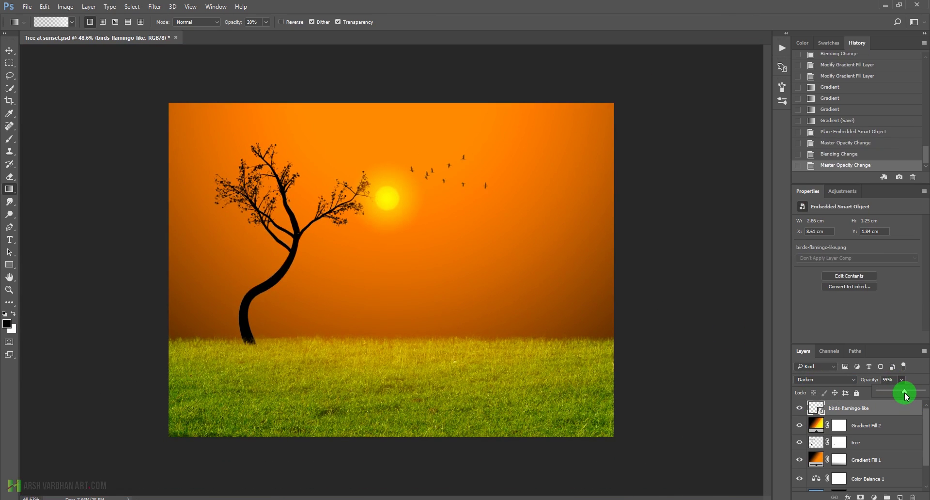
click(870, 408)
key(ctrl+s)
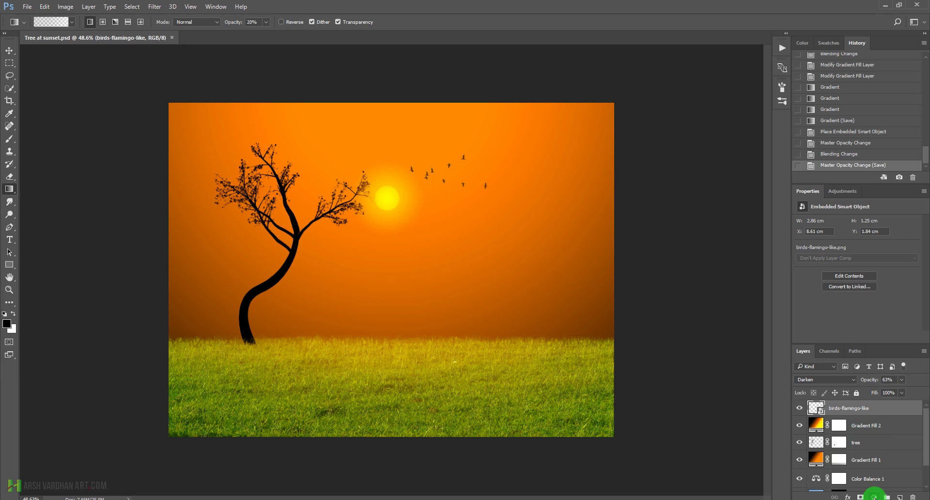
Add a linear gradient fill layer above the birds and load the Black, White preset for its gradient.
click(874, 497)
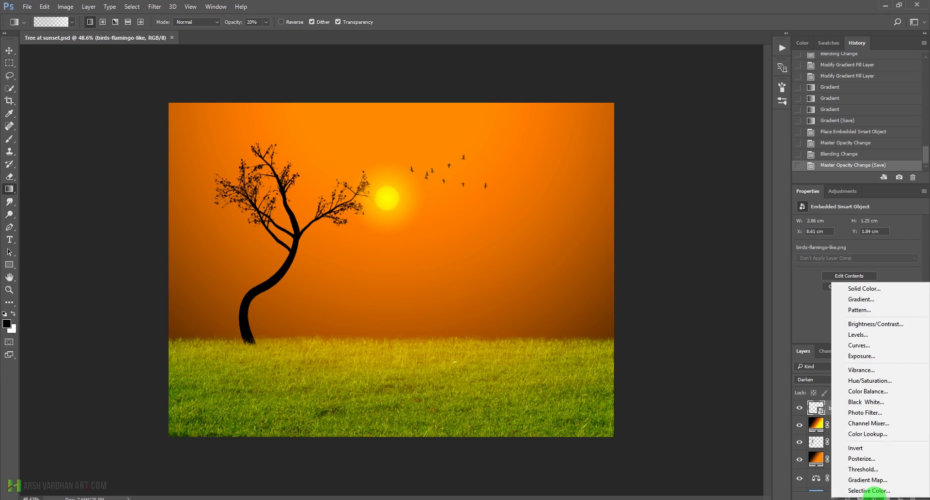
click(874, 299)
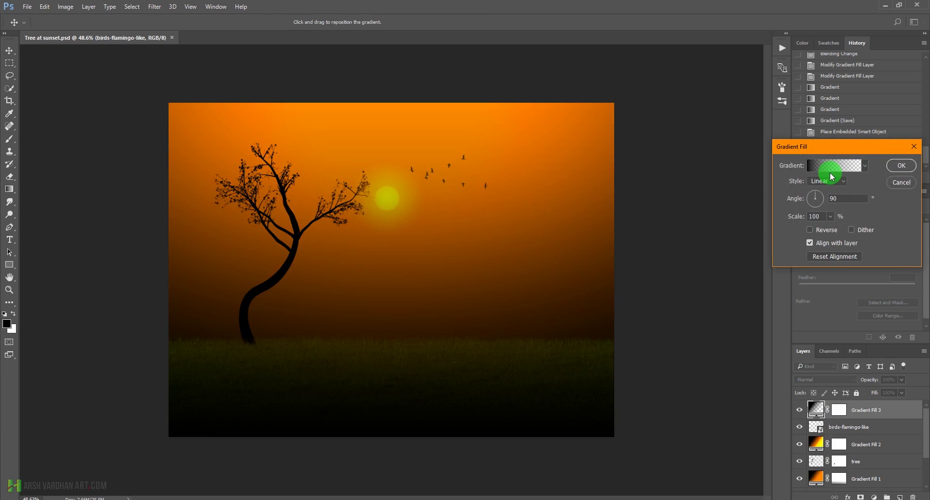
click(828, 166)
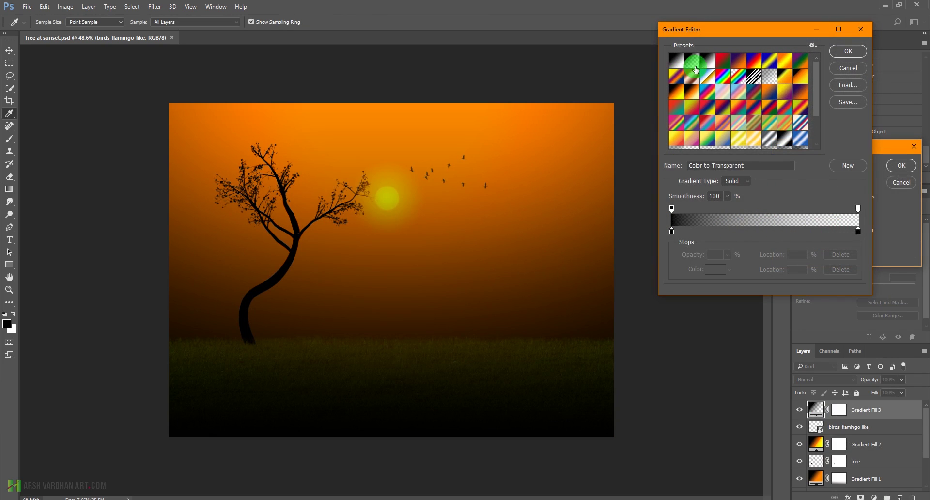
click(711, 62)
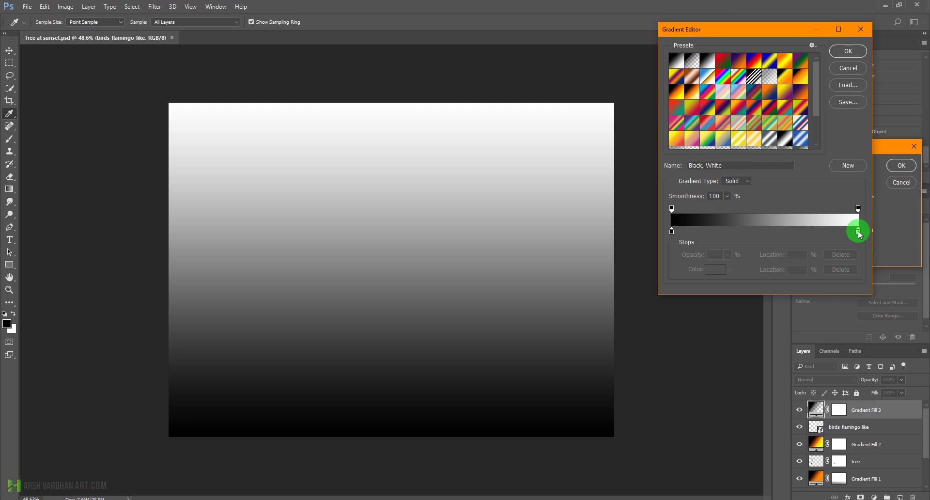
Make the gradient fade from black to 0% opacity by removing its white stop, and store it as a new preset.
drag(859, 232, 921, 385)
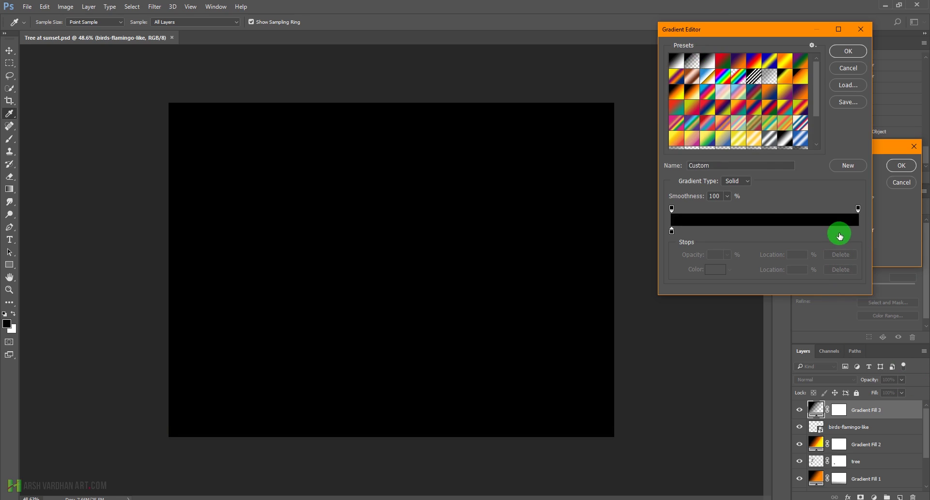
click(859, 209)
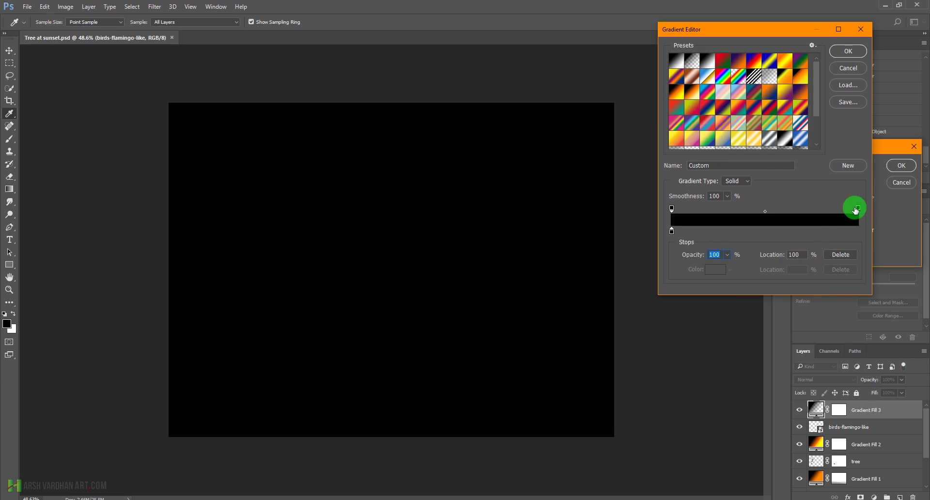
drag(722, 265, 675, 266)
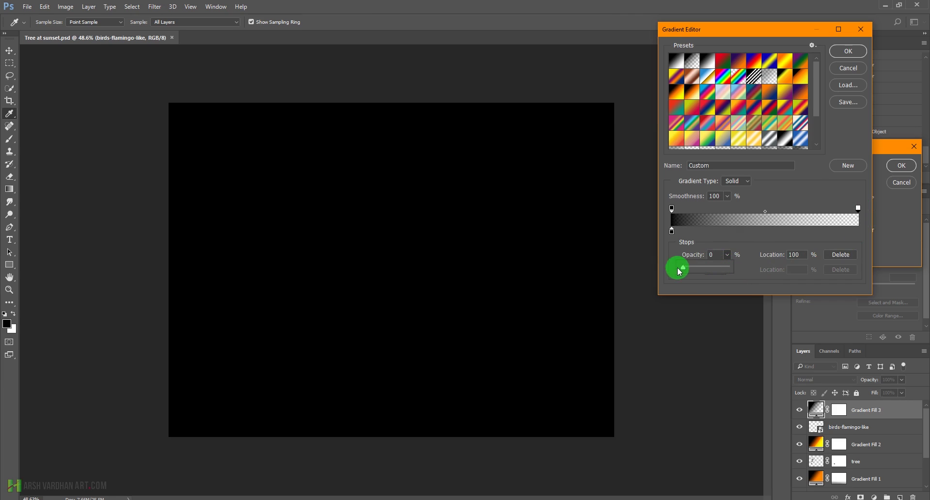
click(746, 239)
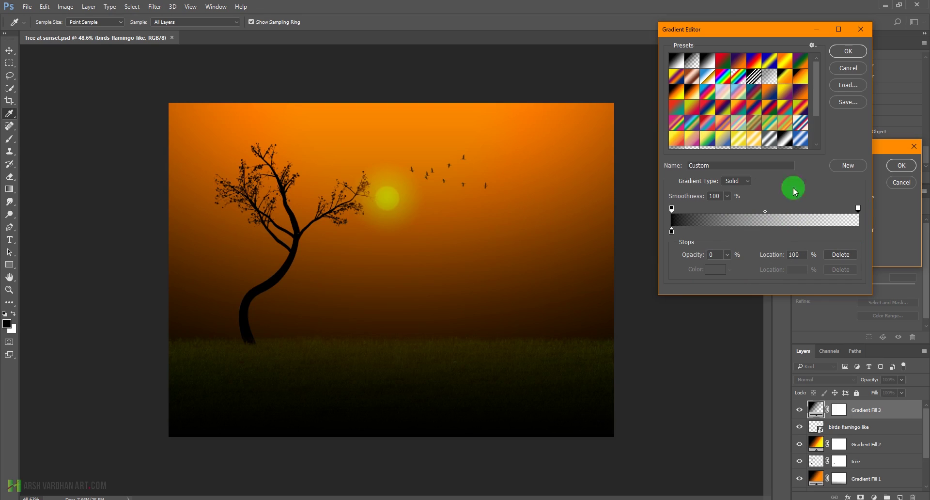
drag(820, 108, 819, 143)
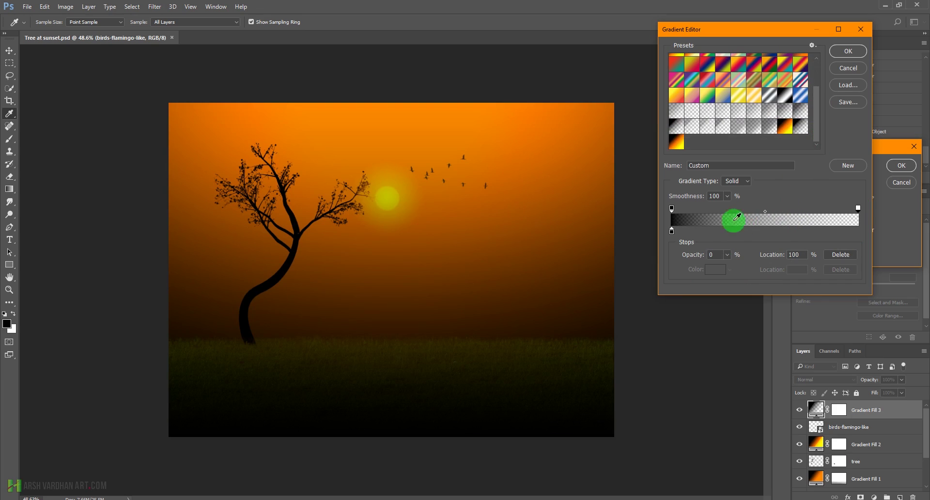
click(852, 171)
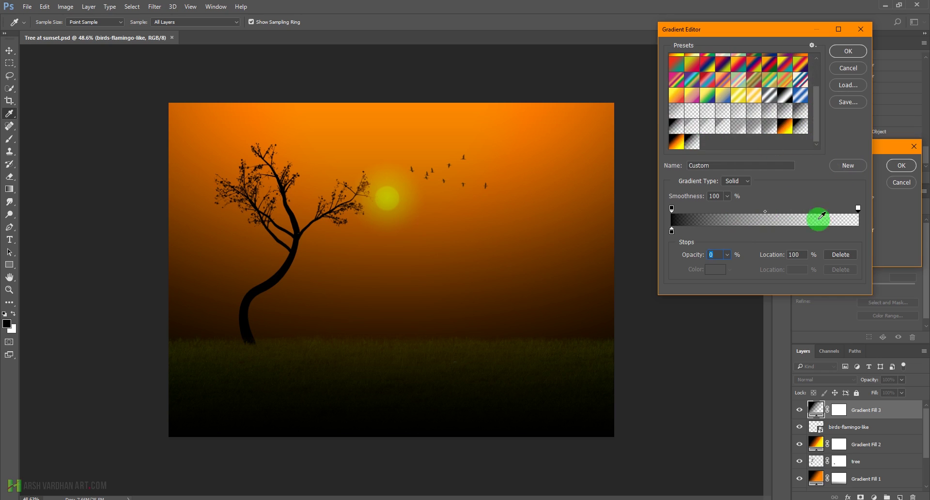
Apply the black-to-transparent gradient, shift it down so it darkens less of the grass, and confirm the fill layer.
click(848, 51)
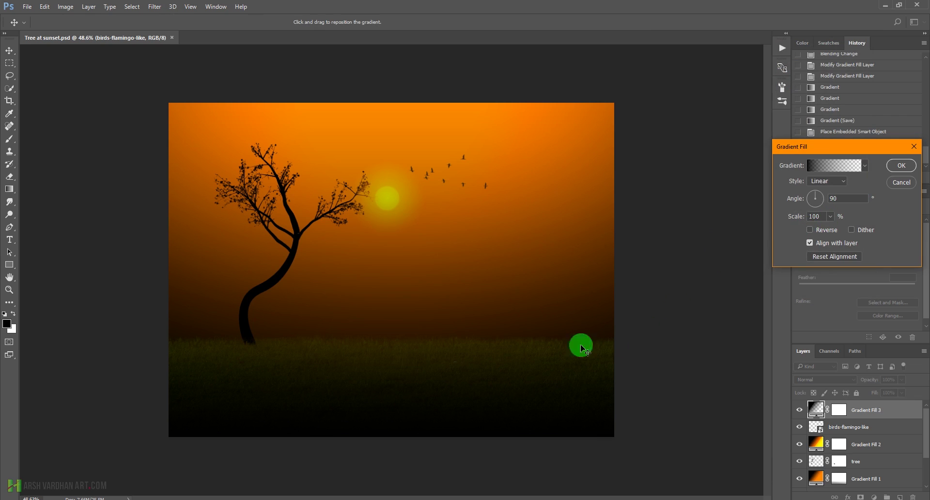
drag(398, 274, 402, 313)
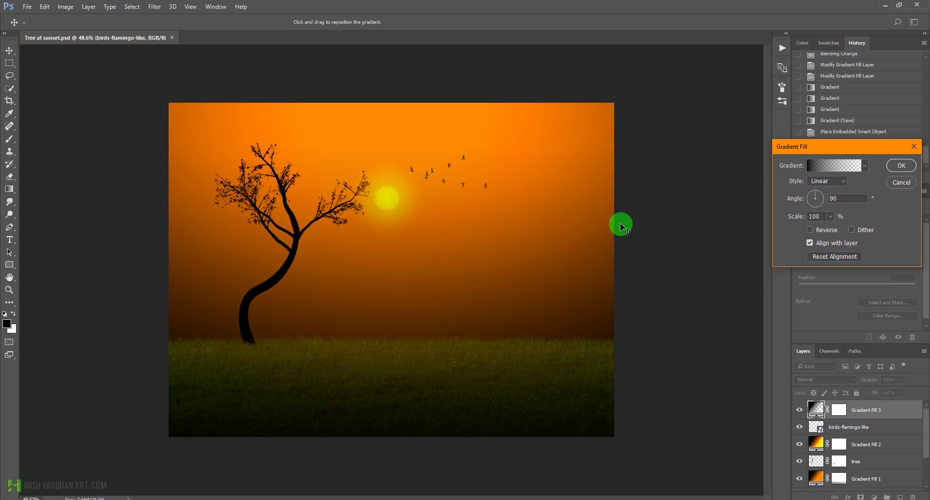
click(901, 165)
Lower the Gradient Fill 3 layer's opacity to 62%.
click(896, 383)
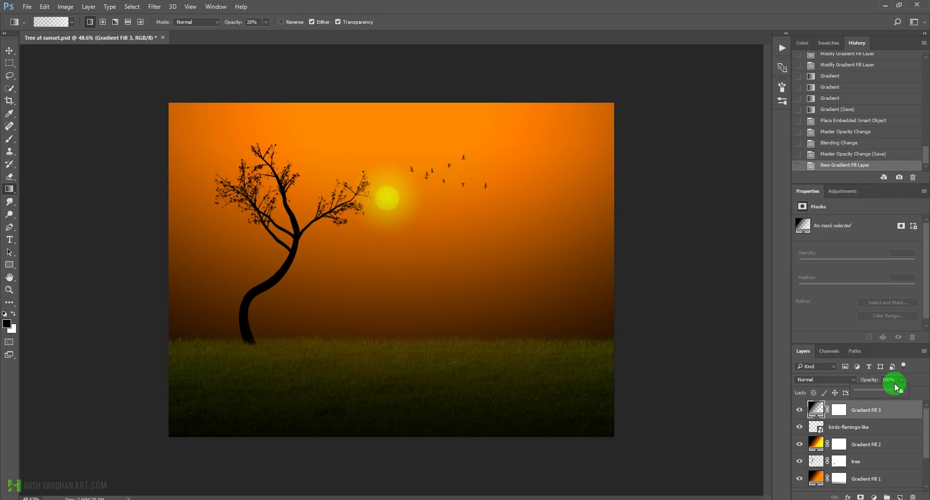
click(888, 390)
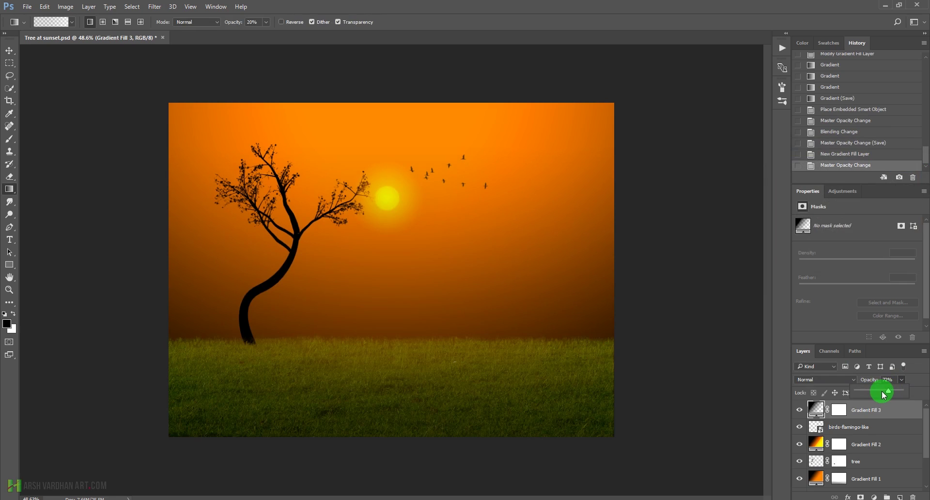
drag(885, 394, 884, 394)
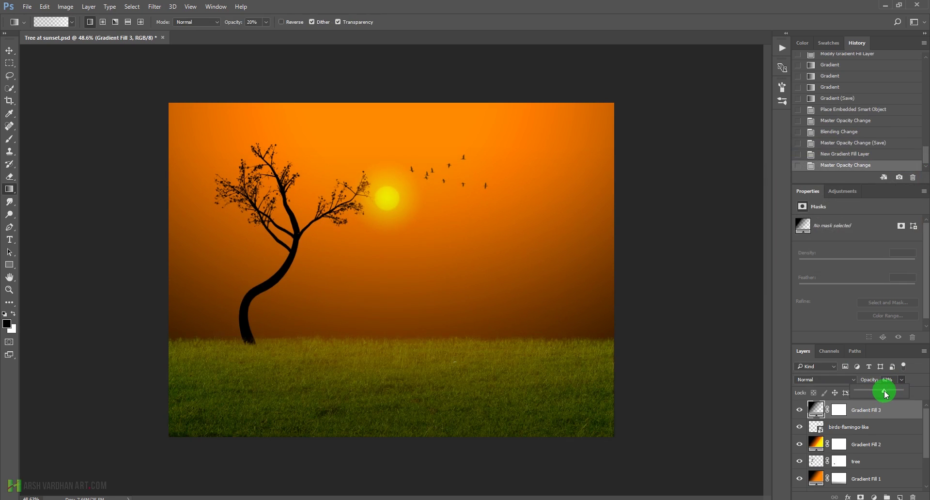
Target the Gradient Fill 3 layer's mask and set up a soft round black brush, 600 px in size at 10% opacity.
click(841, 411)
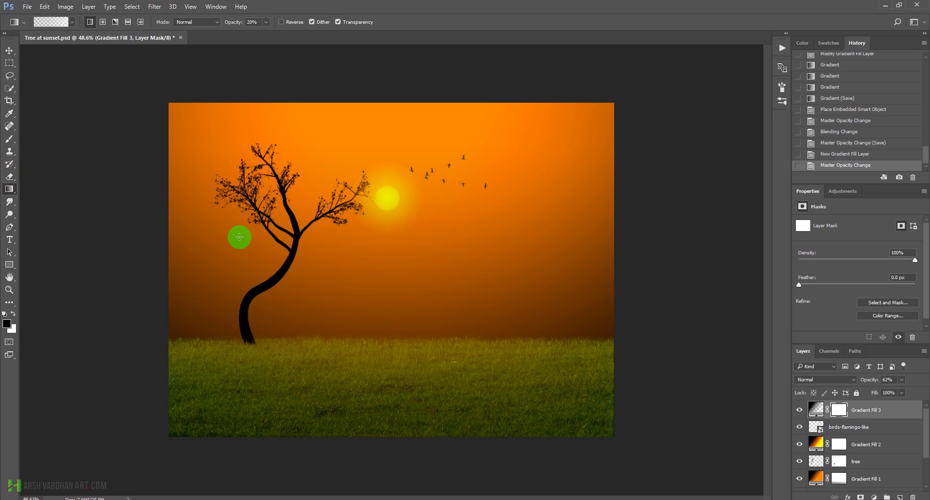
key(b)
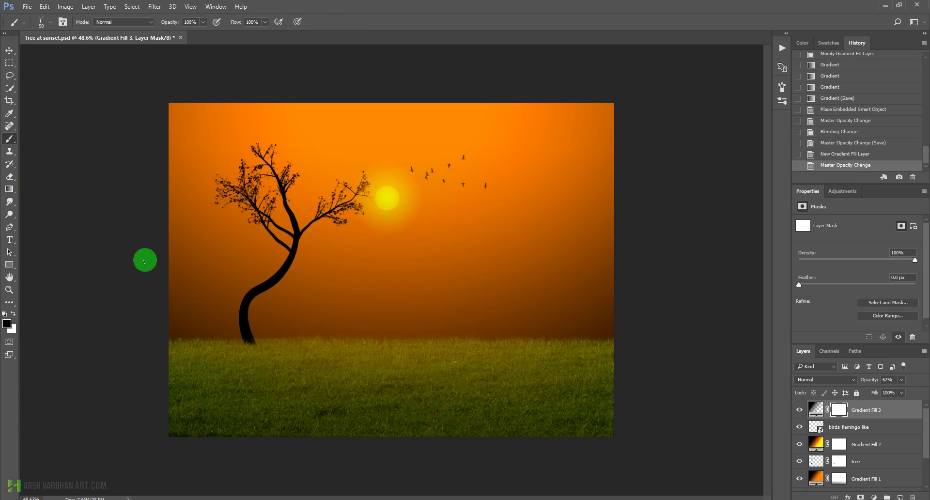
click(23, 21)
click(51, 22)
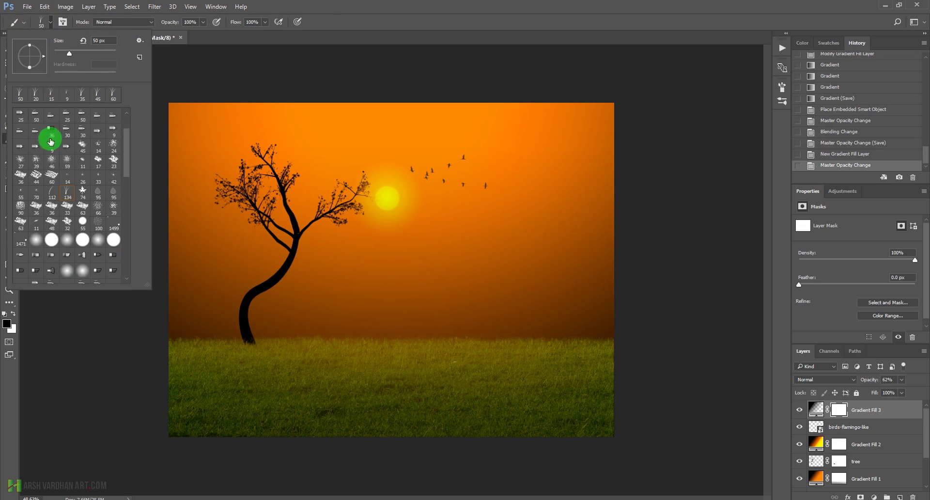
click(31, 117)
click(425, 21)
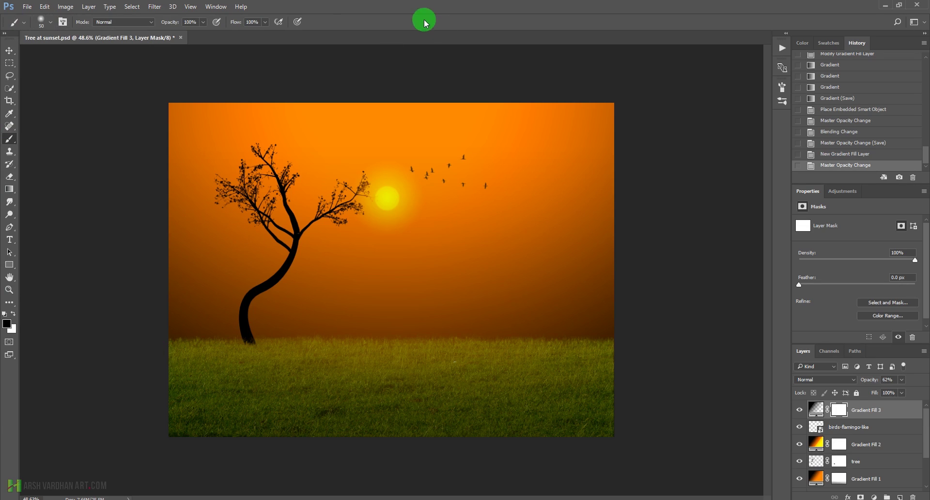
click(187, 24)
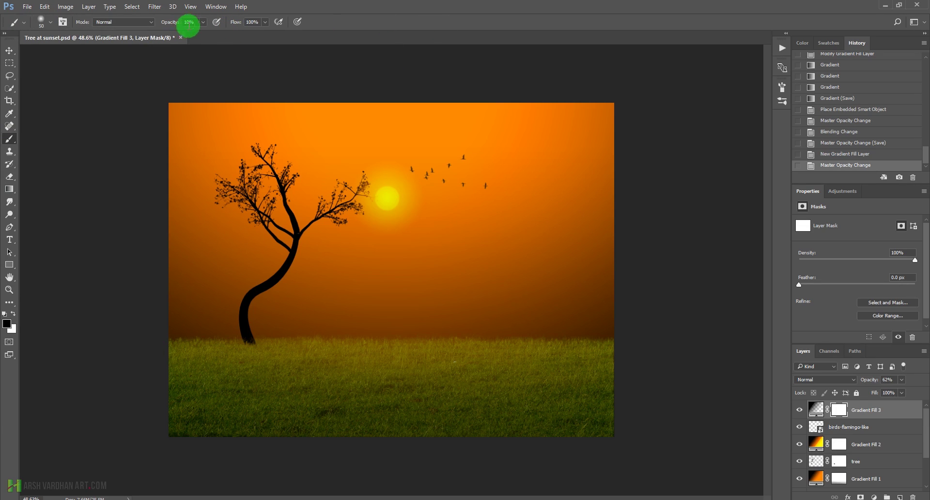
key(bracketright)
key(bracketright)
key(bracketright)
key(bracketright)
key(bracketright)
key(bracketright)
key(bracketright)
key(bracketright)
key(bracketright)
key(bracketright)
key(bracketright)
key(bracketright)
key(bracketright)
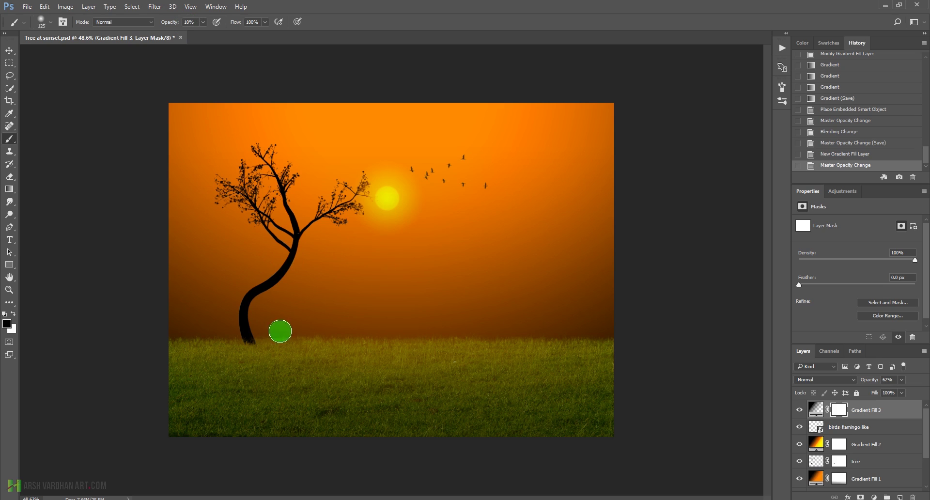
key(bracketright)
Paint repeated horizontal strokes across the lower sky and horizon on the Gradient Fill 3 mask to lighten the darkening there.
drag(171, 303, 297, 298)
mouse_move(296, 298)
mouse_down()
mouse_move(195, 313)
mouse_move(614, 307)
mouse_up()
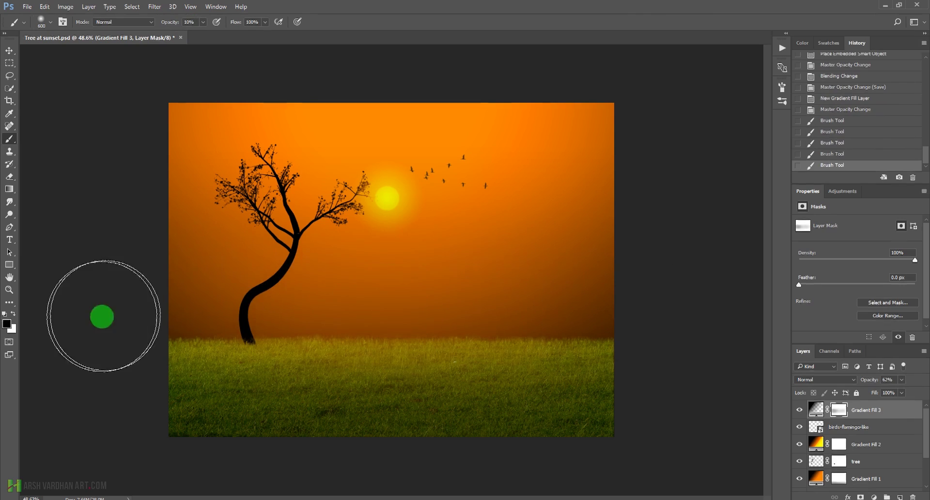
drag(104, 316, 556, 314)
drag(86, 287, 540, 274)
drag(256, 288, 633, 265)
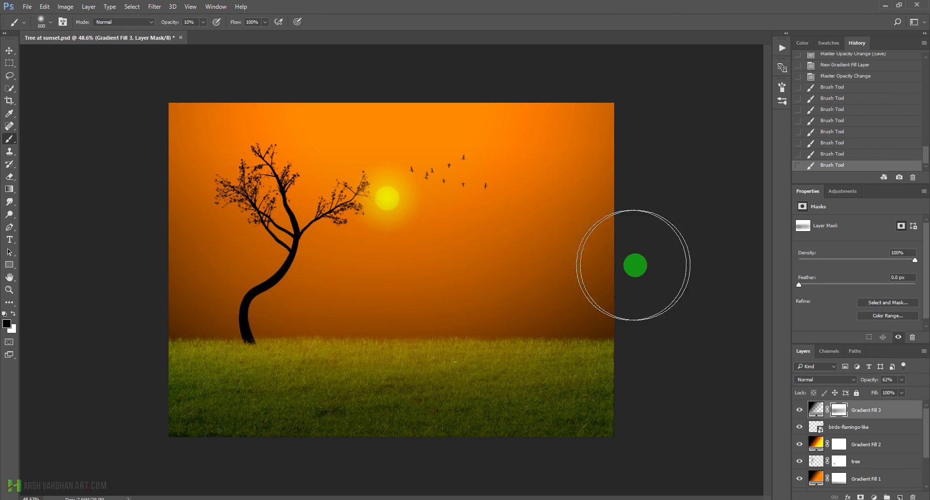
drag(193, 283, 486, 277)
mouse_move(213, 270)
mouse_down()
mouse_move(581, 246)
mouse_move(216, 267)
mouse_move(579, 302)
mouse_up()
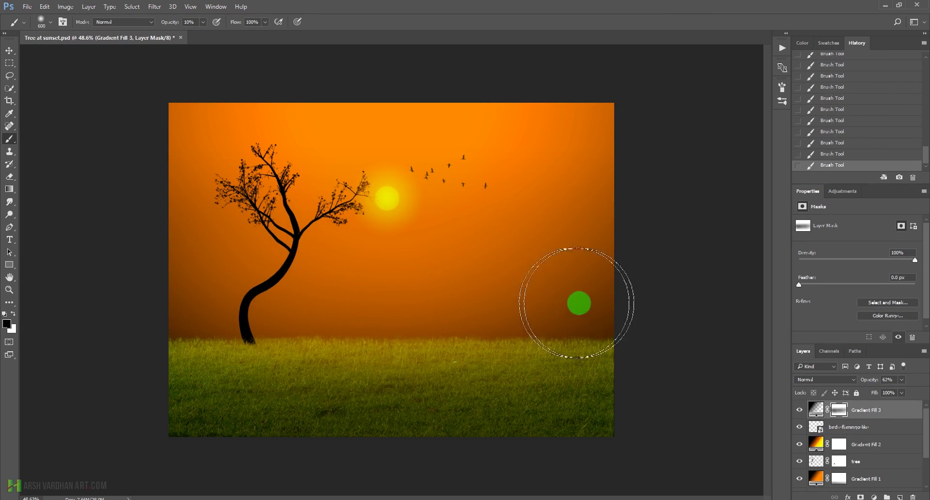
scroll(501, 330, down, 3)
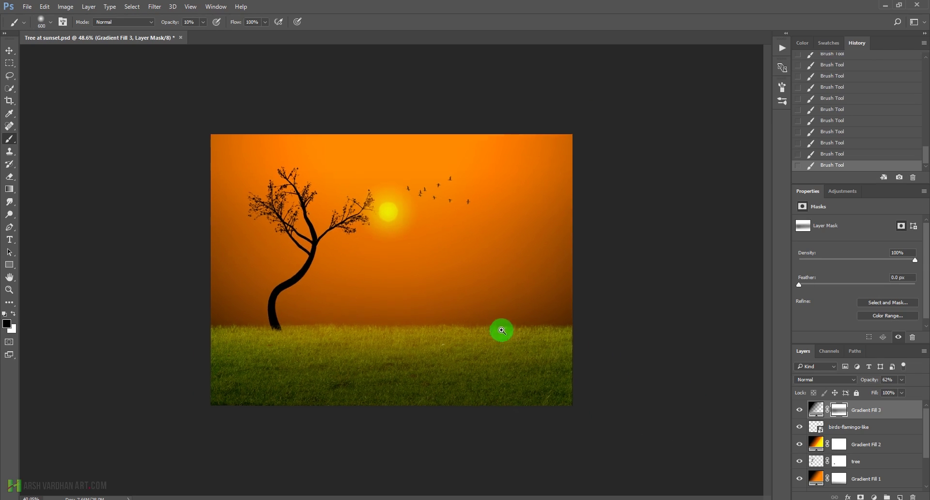
scroll(383, 326, down, 1)
scroll(405, 326, up, 3)
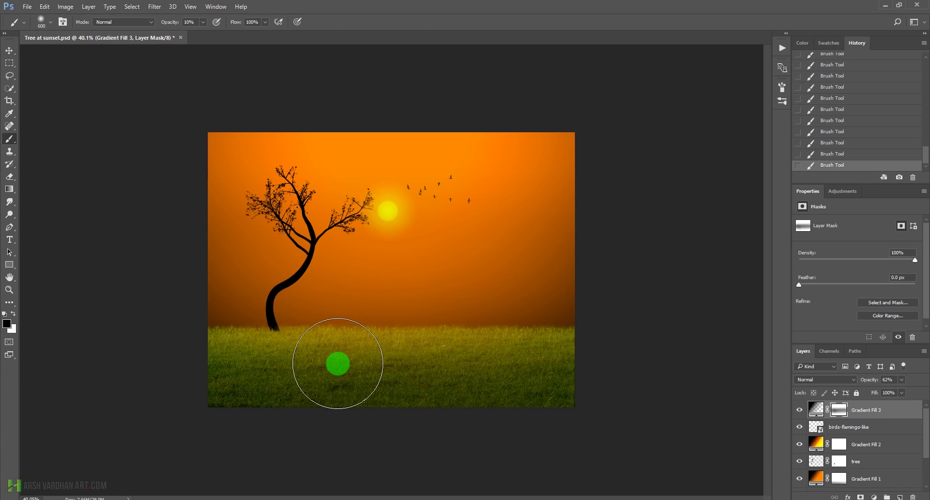
Select the layers from tree to sheep-57735 and move them down together so the horizon sits lower in the image.
key(v)
scroll(844, 439, down, 3)
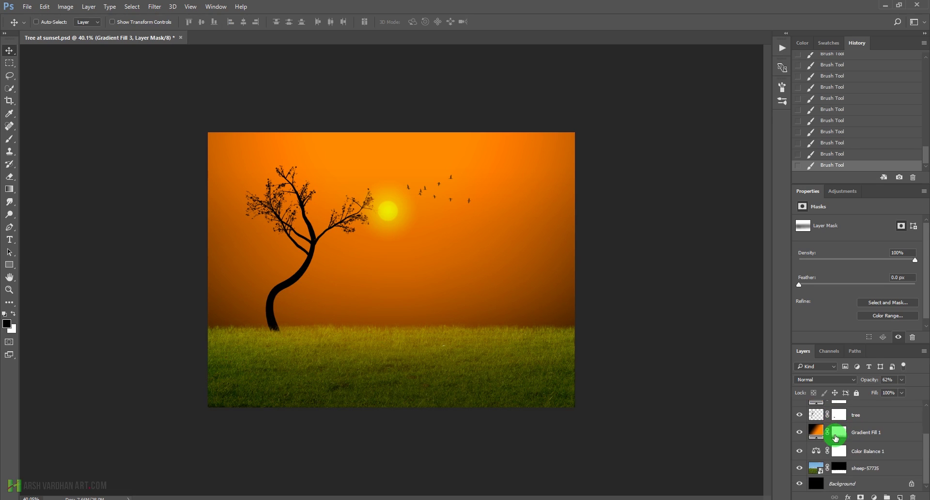
click(816, 415)
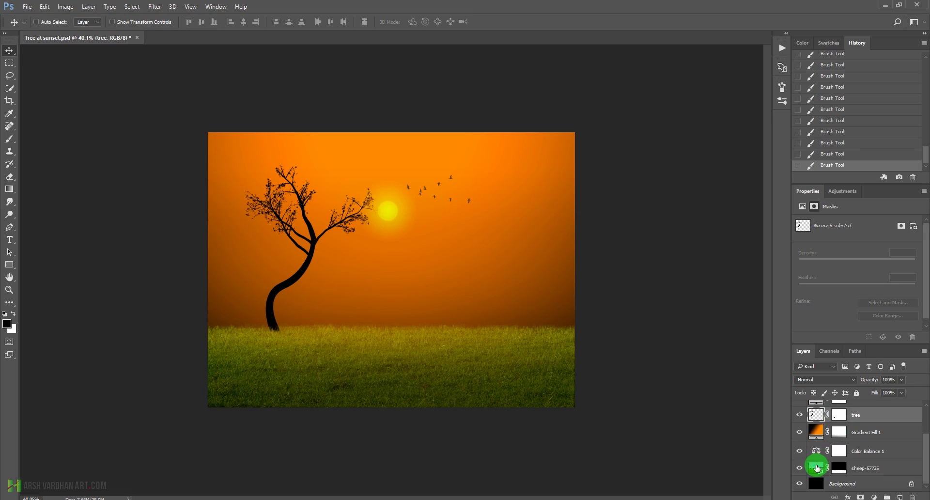
shift+click(818, 468)
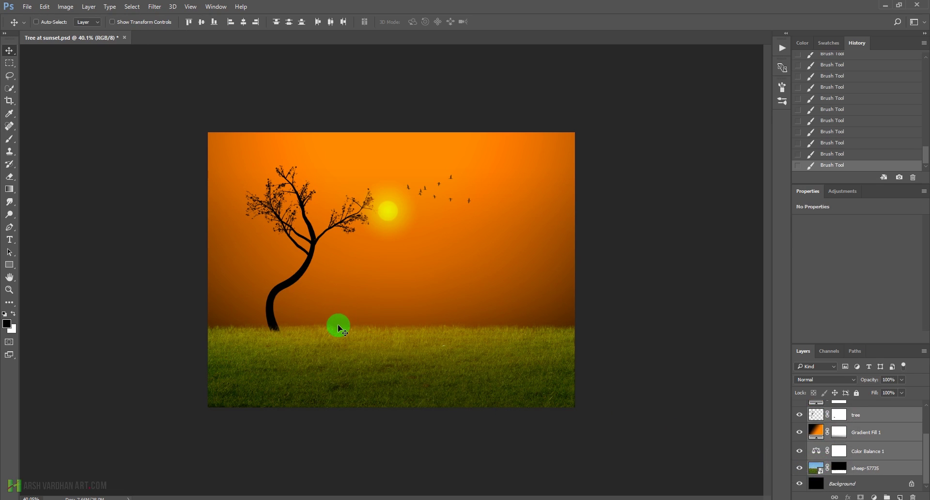
drag(338, 325, 336, 359)
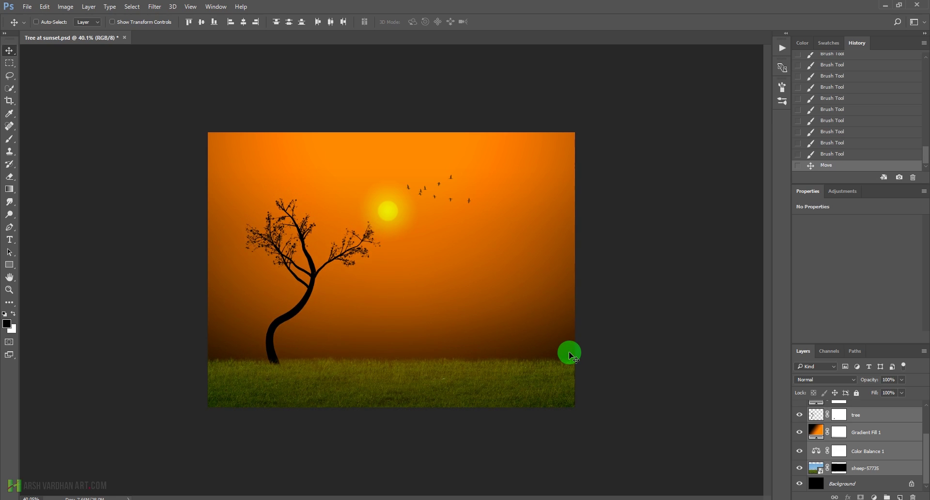
drag(377, 315, 432, 328)
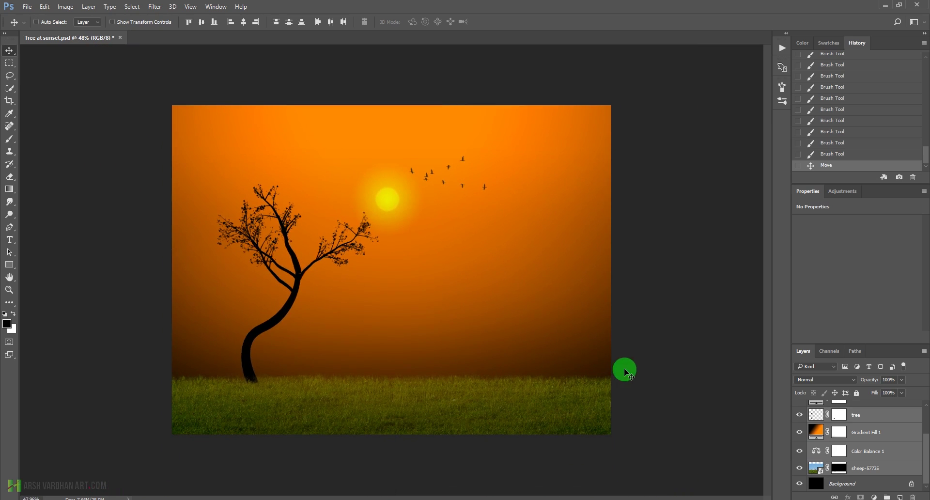
Make the Gradient Fill 3 layer active and save the document.
click(837, 417)
scroll(842, 421, up, 2)
scroll(840, 424, down, 2)
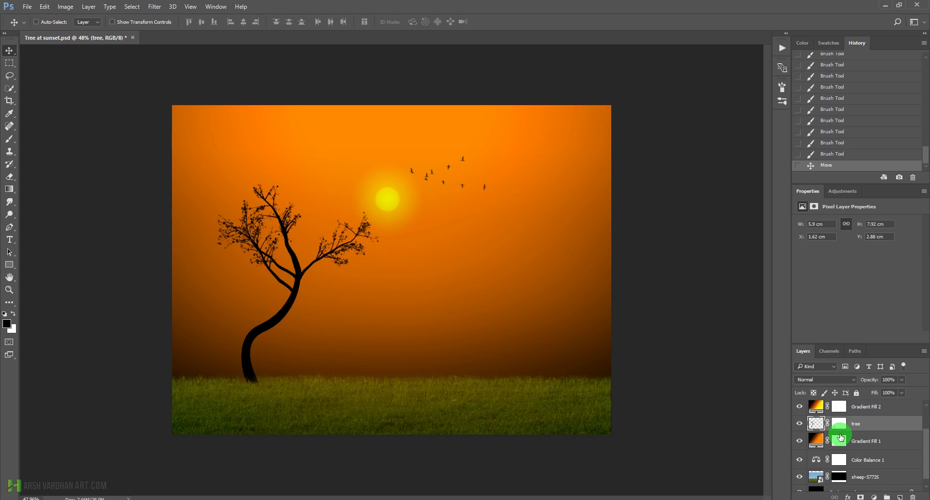
scroll(831, 432, up, 3)
click(815, 408)
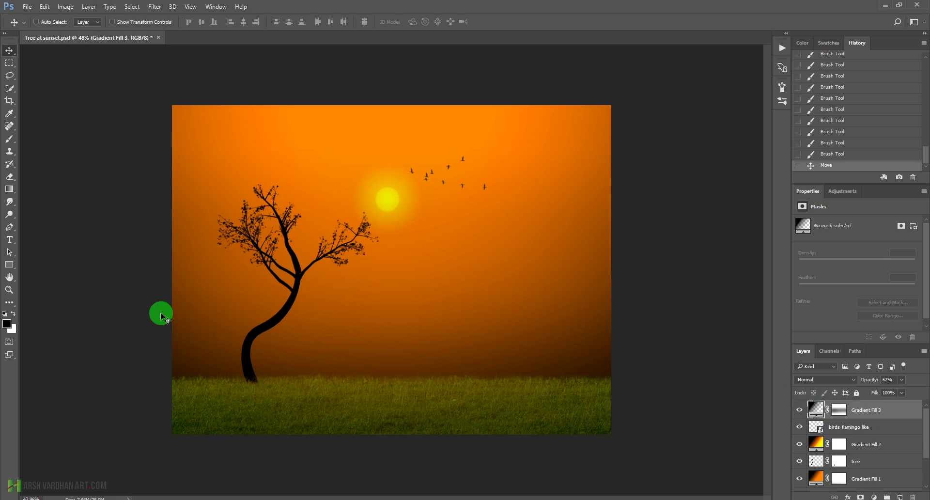
key(ctrl+s)
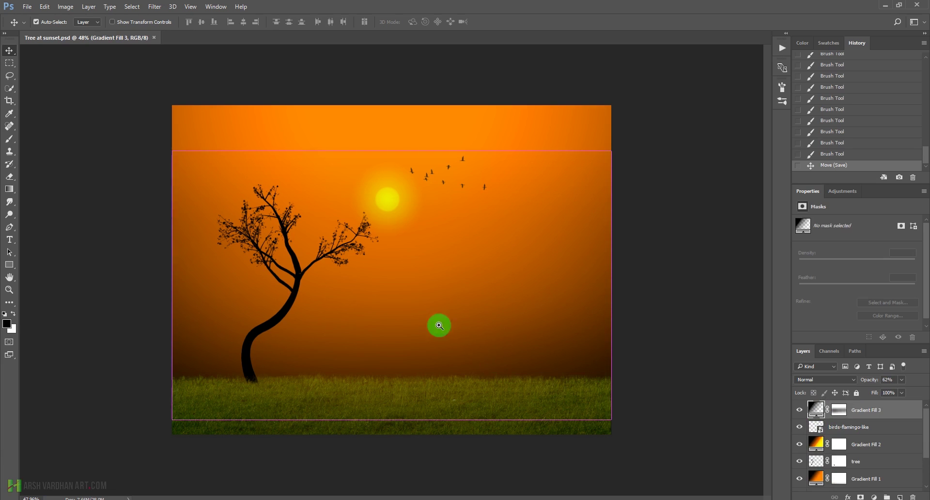
Add a Vibrance adjustment layer above Gradient Fill 3 with vibrance +13 and saturation +3.
drag(401, 302, 411, 313)
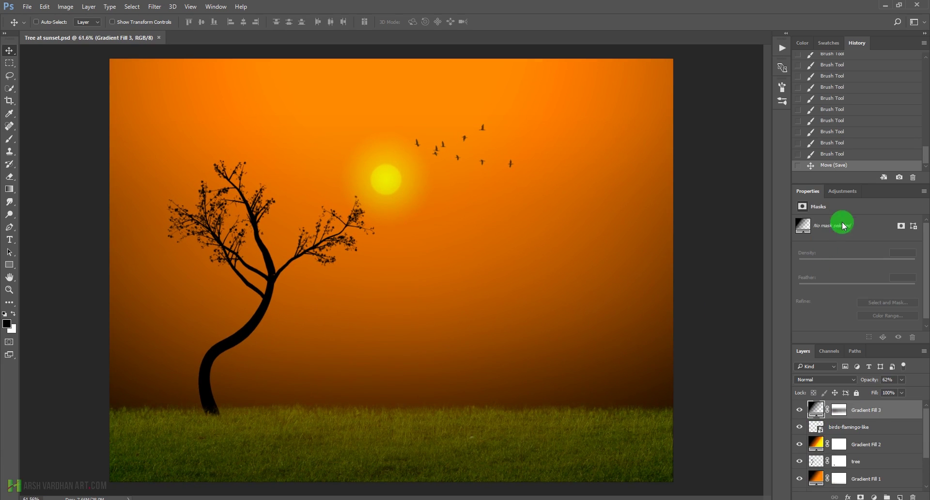
click(842, 191)
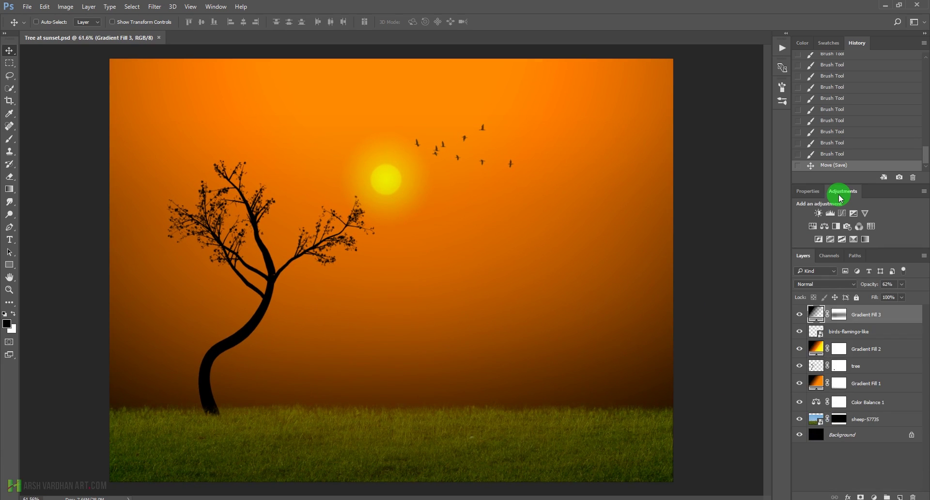
click(865, 216)
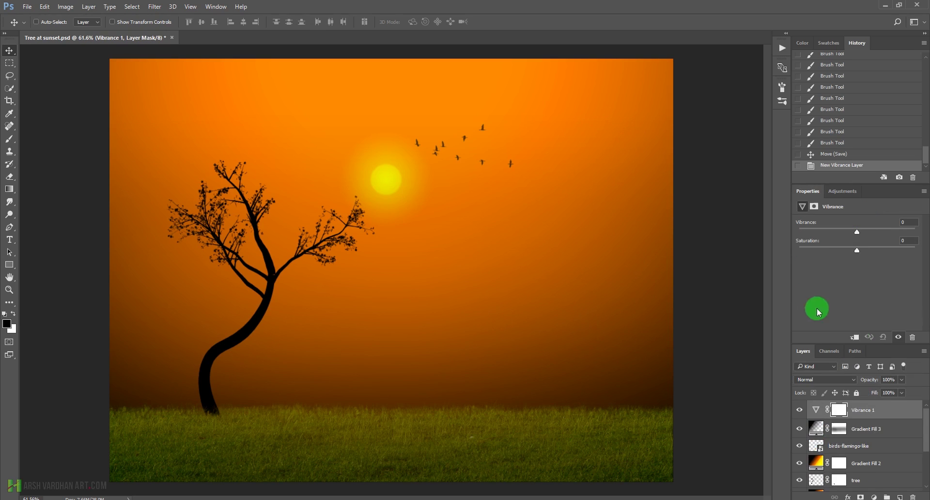
drag(857, 253, 861, 254)
click(859, 233)
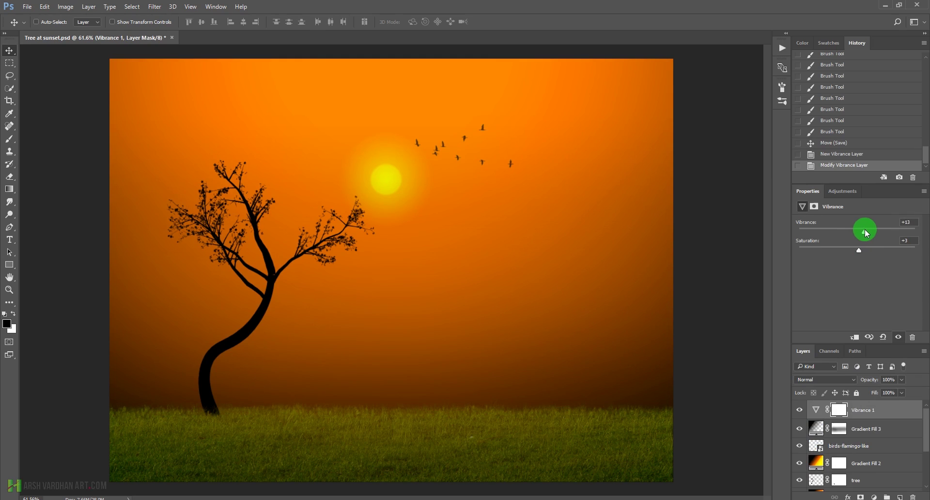
Add a Brightness/Contrast adjustment layer above the Vibrance layer with brightness 40 and contrast 25.
click(841, 191)
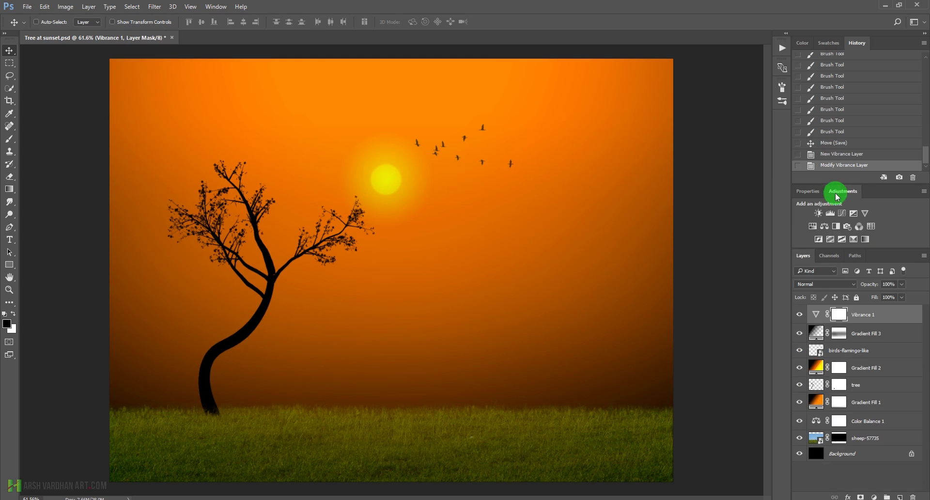
click(819, 215)
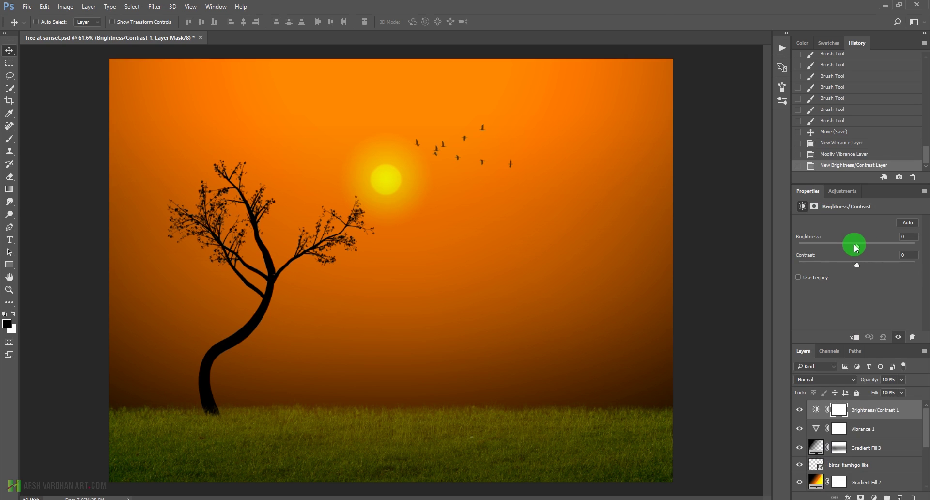
drag(855, 246, 871, 267)
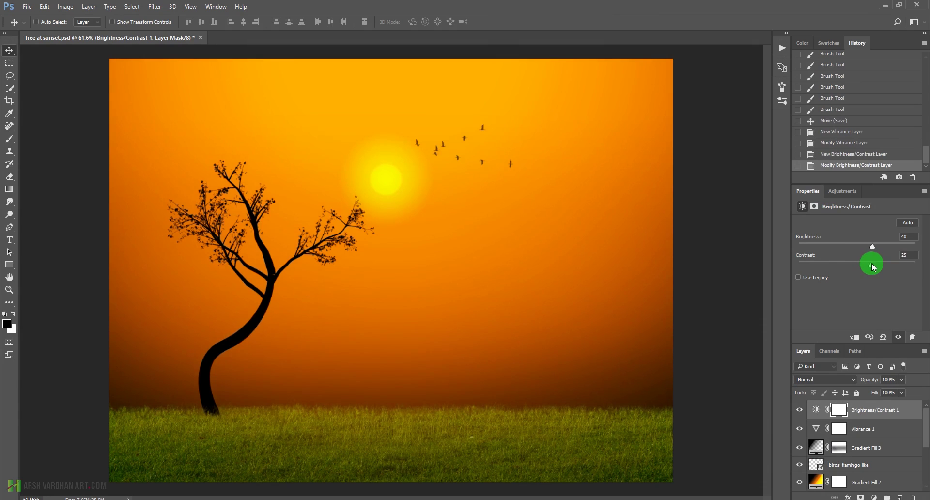
Activate the Gradient tool and load the foreground-to-transparent preset, leaving black as the foreground colour.
click(842, 192)
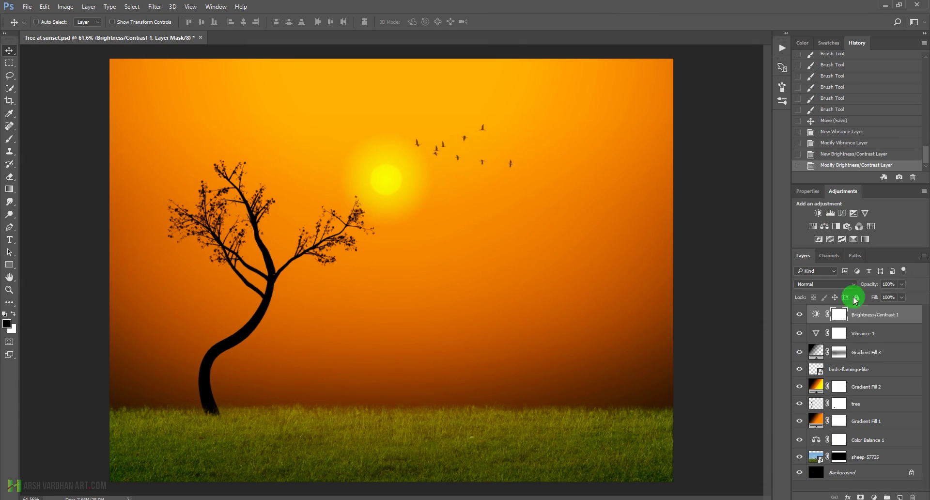
click(9, 189)
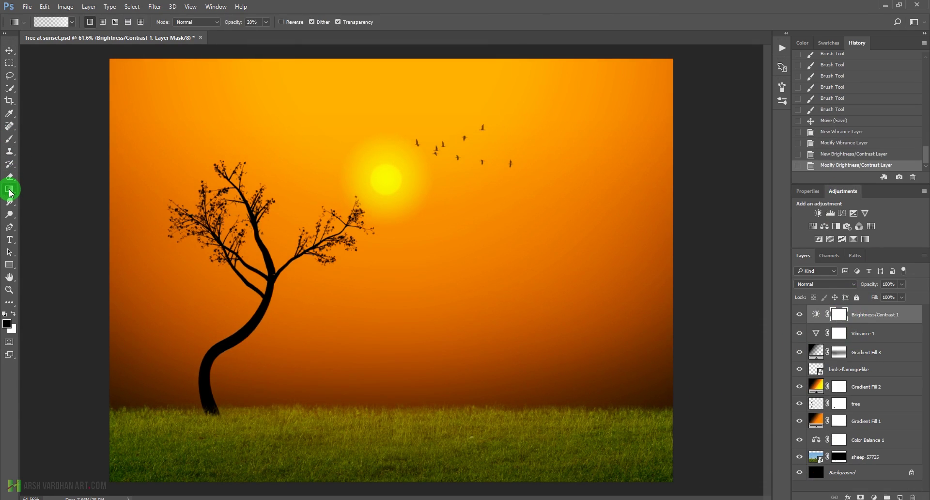
click(48, 22)
click(693, 62)
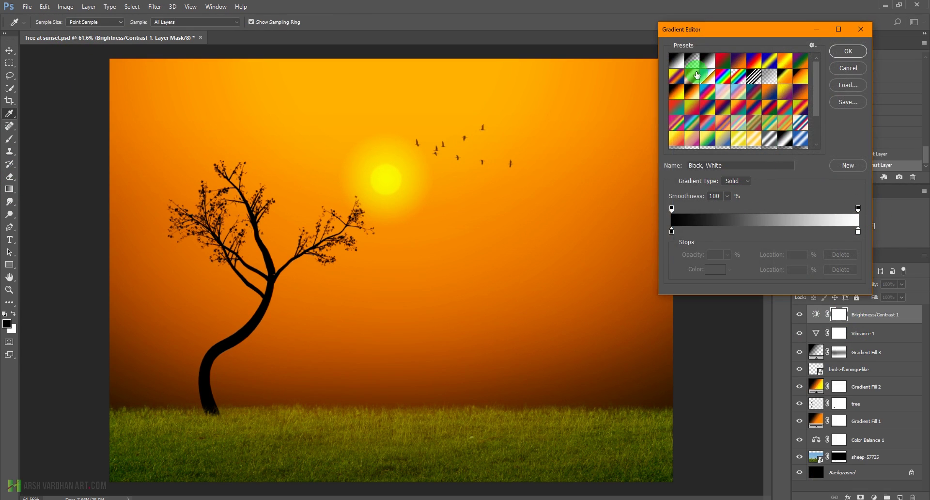
click(848, 51)
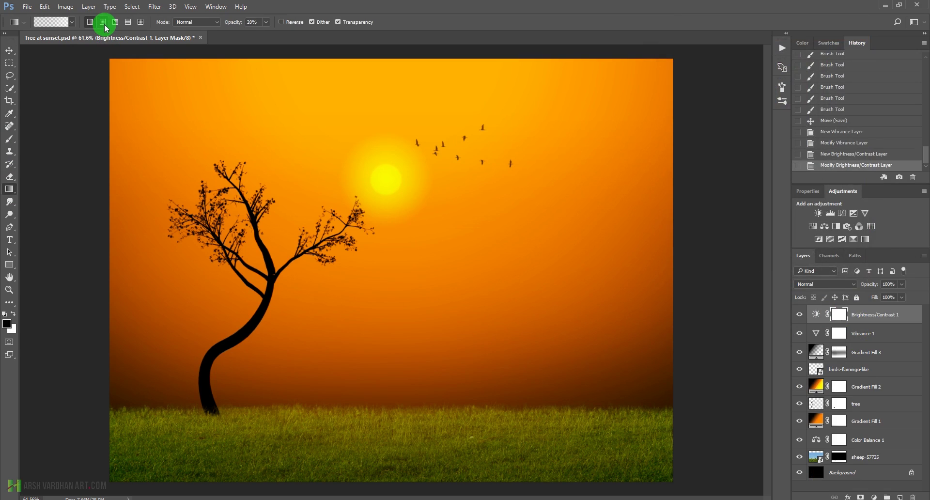
Draw several 20% opacity black radial gradients outward from around the sun on the Brightness/Contrast layer mask and invert the mask.
click(103, 23)
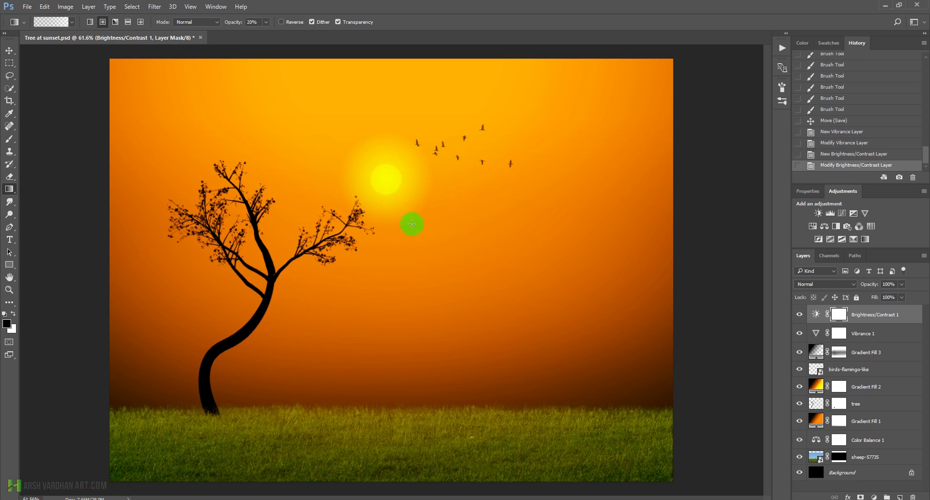
drag(390, 199, 746, 220)
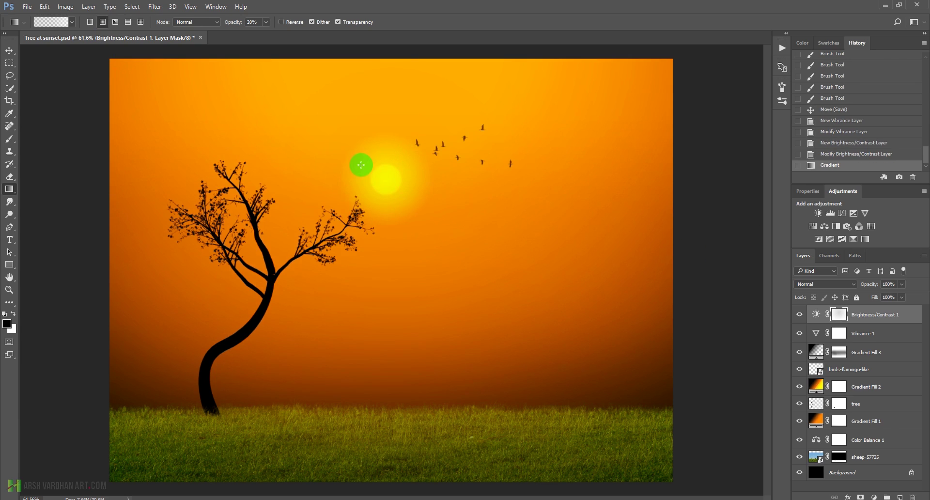
drag(372, 174, 661, 214)
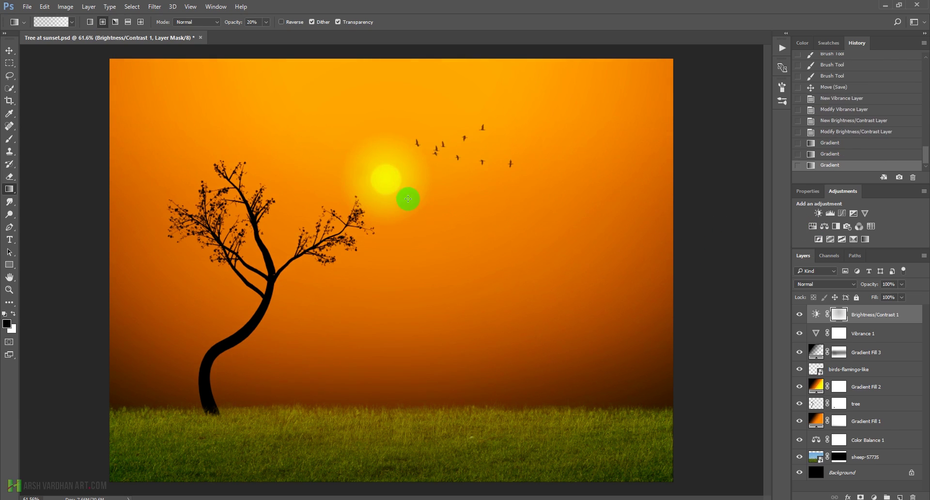
drag(407, 199, 716, 218)
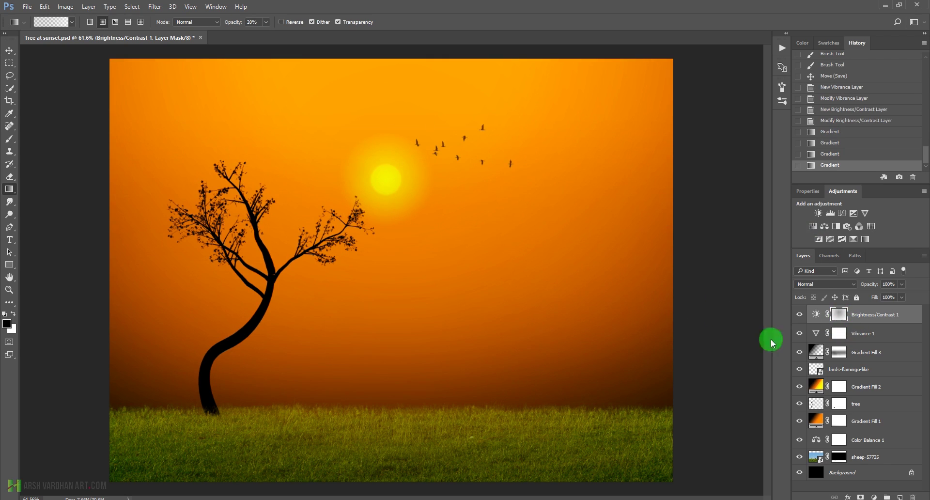
drag(407, 200, 724, 285)
drag(401, 221, 579, 276)
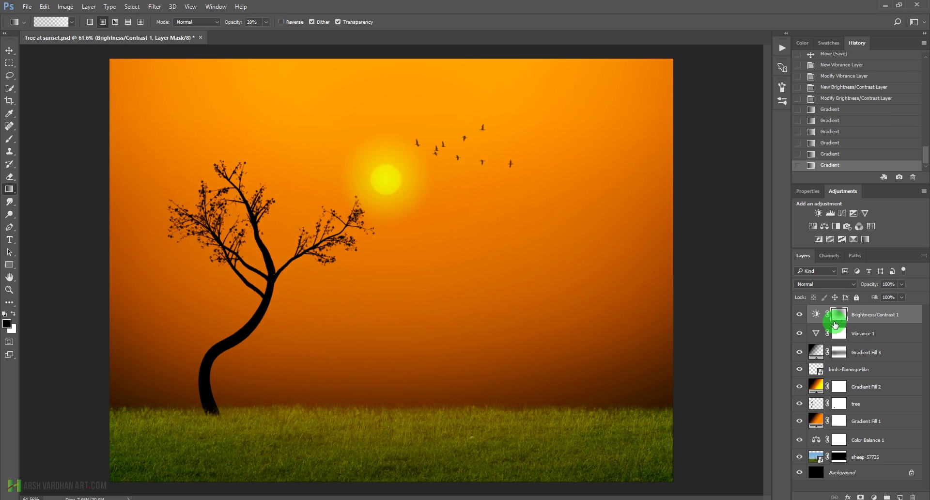
key(ctrl+i)
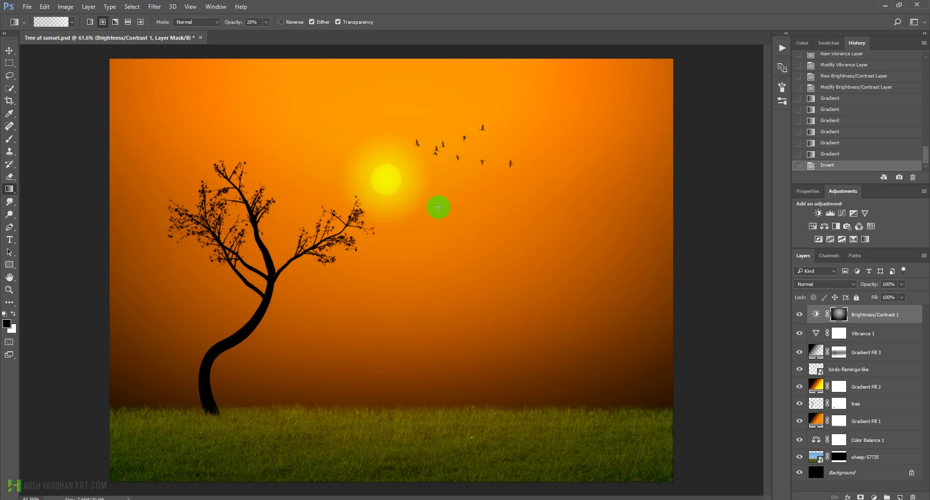
Compare the image with and without the Brightness/Contrast layer by toggling its visibility, leaving the layer shown.
click(800, 316)
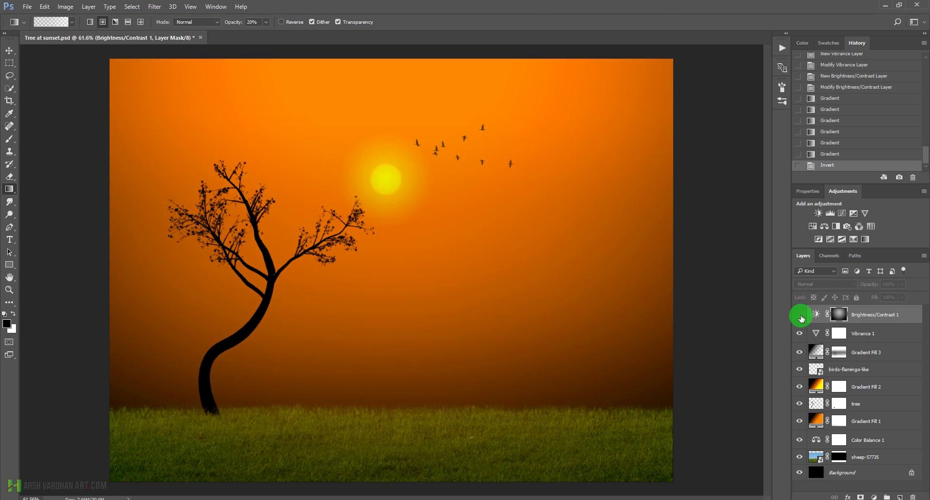
click(800, 316)
click(801, 316)
click(800, 316)
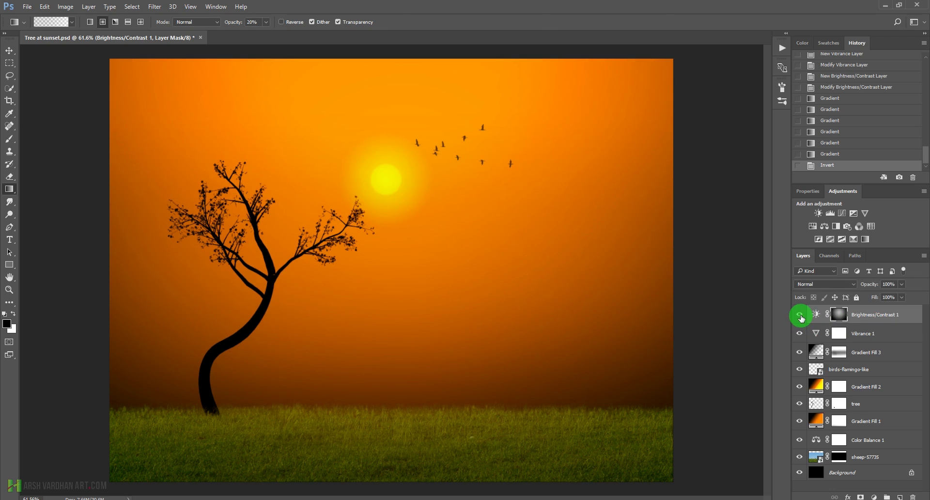
click(801, 316)
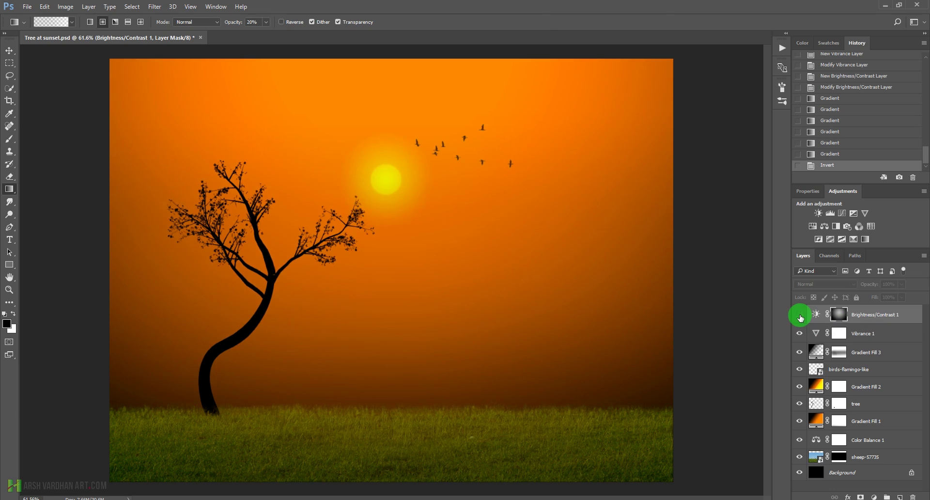
click(801, 315)
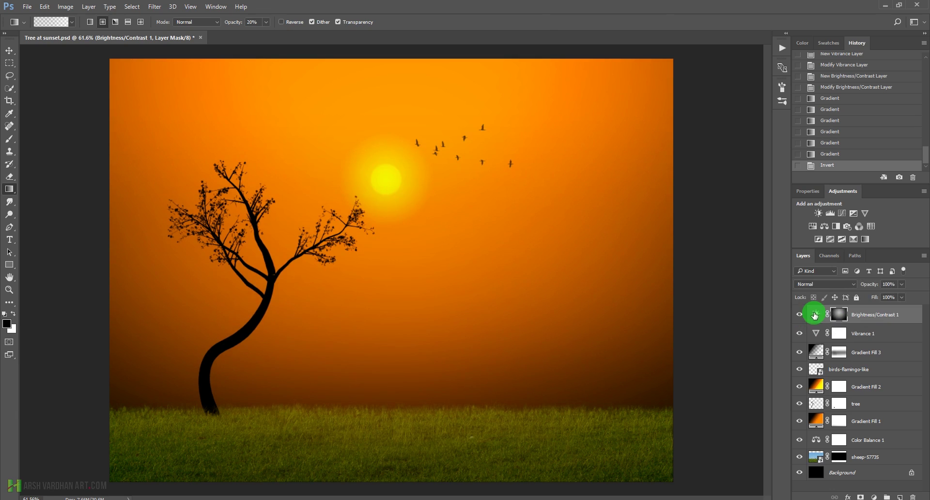
click(818, 315)
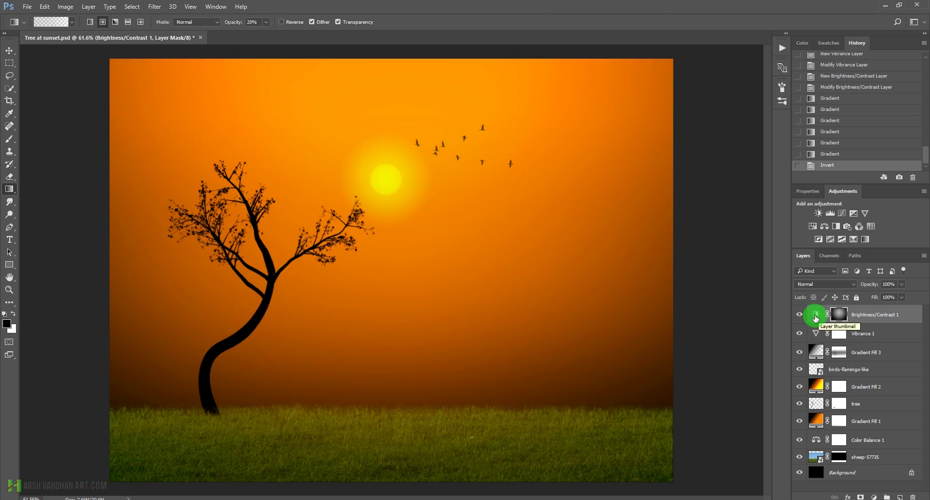
Display the artwork in full-screen mode without the interface and examine the overall composition.
scroll(437, 267, down, 5)
scroll(464, 271, up, 6)
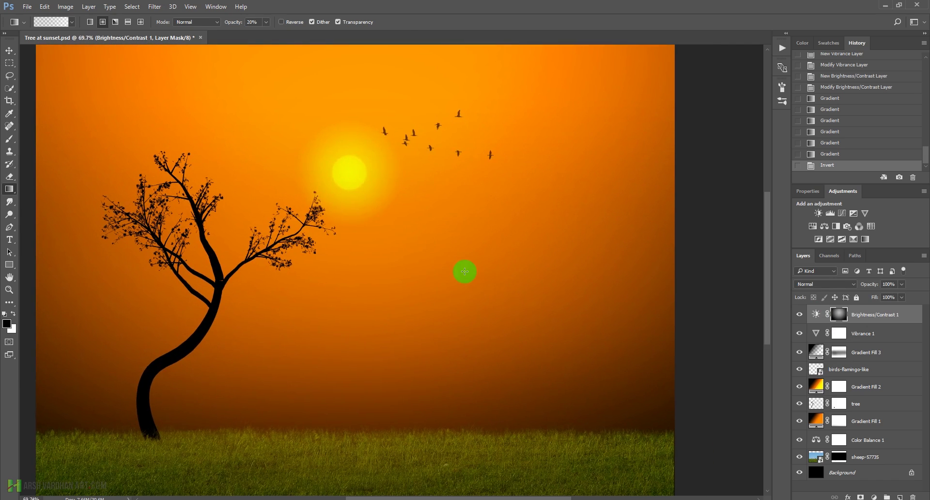
key(f)
key(f)
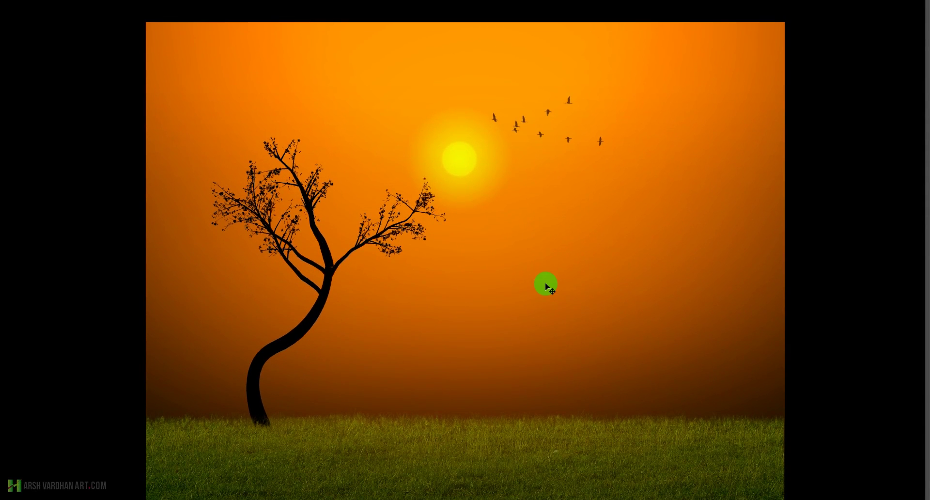
scroll(546, 284, up, 1)
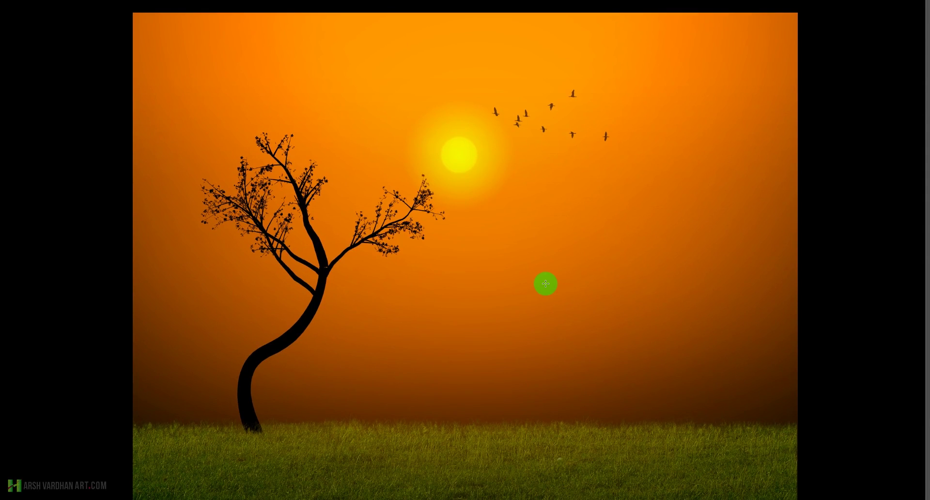